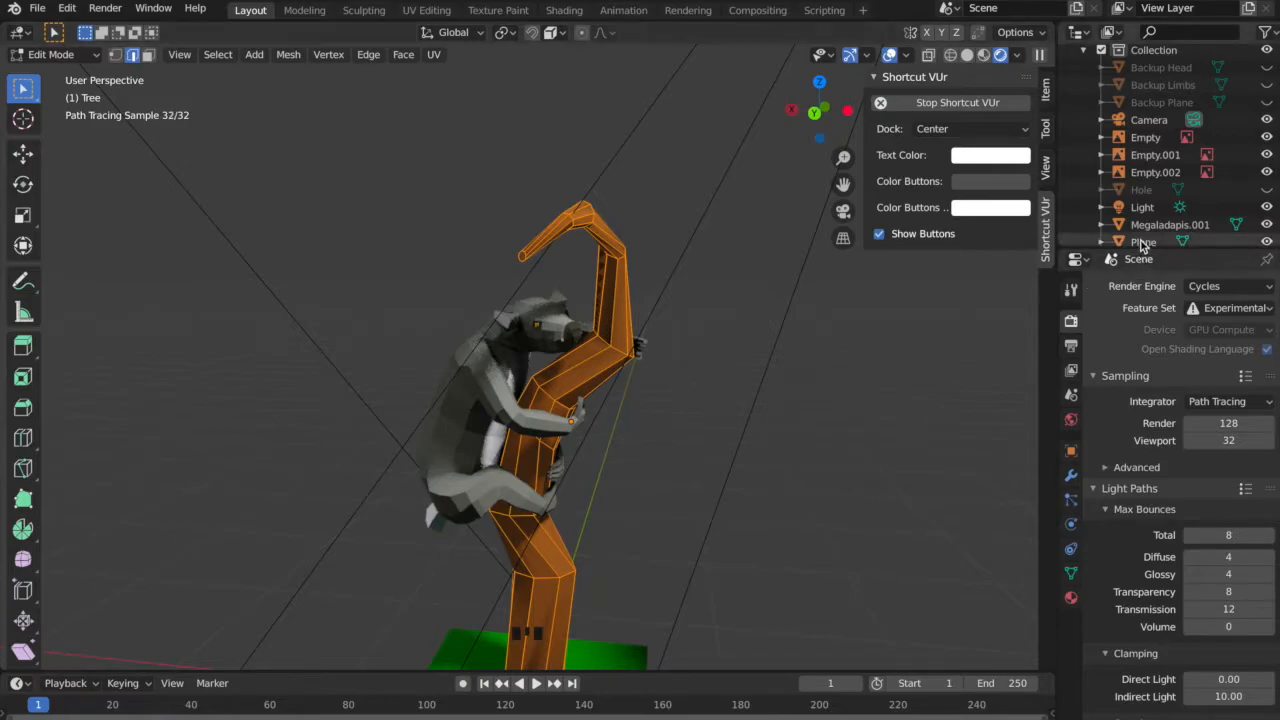
Select the Tree, Plane and Megaladapis.001 objects together and enter Edit Mode on all three.
{"action": "middle_click_drag", "start_coordinate": [865, 416], "coordinate": [874, 360]}
{"action": "scroll", "coordinate": [1183, 225], "scroll_direction": "down", "scroll_amount": 3}
{"action": "scroll", "coordinate": [1183, 225], "scroll_direction": "down", "scroll_amount": 1}
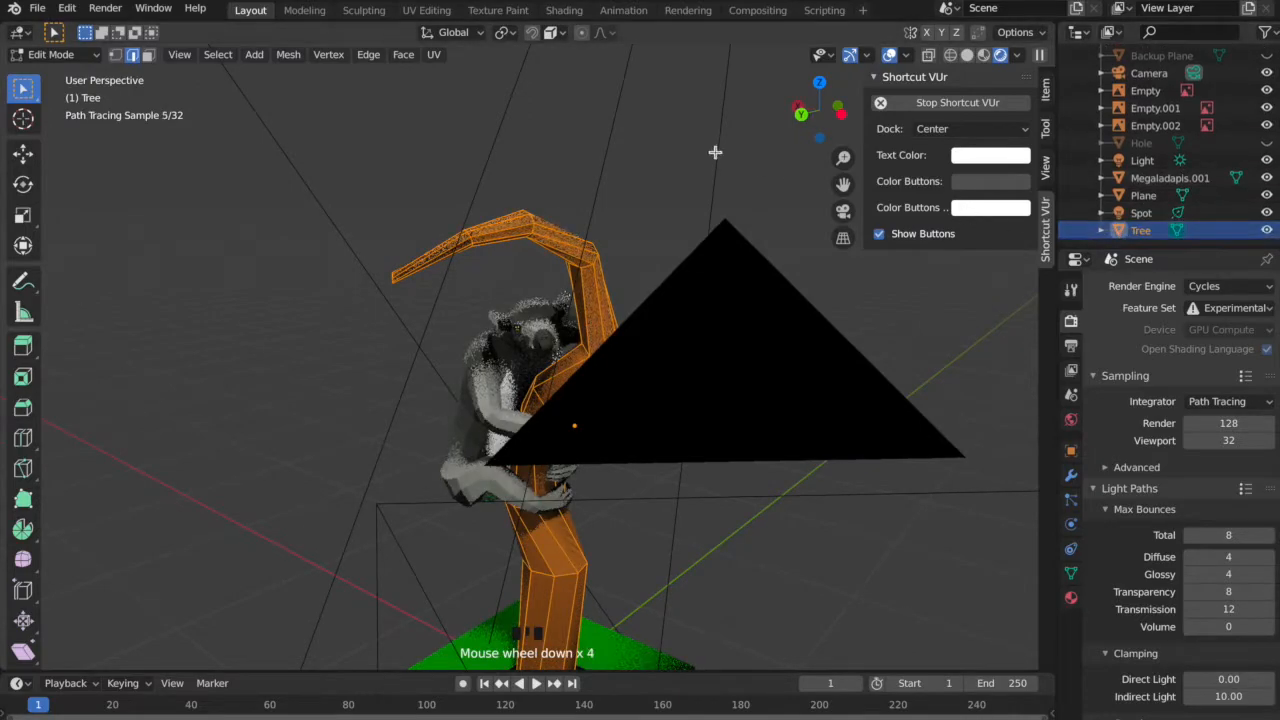
{"action": "middle_click_drag", "start_coordinate": [620, 209], "coordinate": [608, 237]}
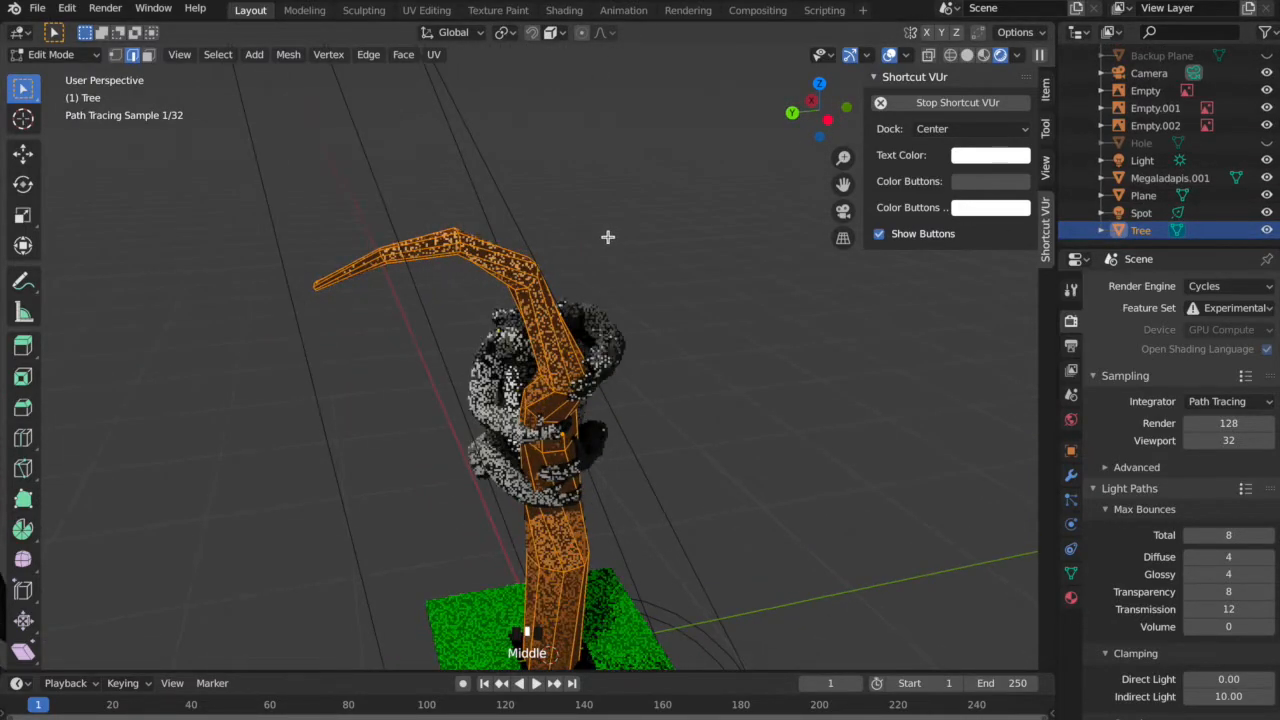
{"action": "scroll", "coordinate": [513, 388], "scroll_direction": "up", "scroll_amount": 1}
{"action": "scroll", "coordinate": [512, 387], "scroll_direction": "down", "scroll_amount": 3}
{"action": "scroll", "coordinate": [511, 386], "scroll_direction": "up", "scroll_amount": 2}
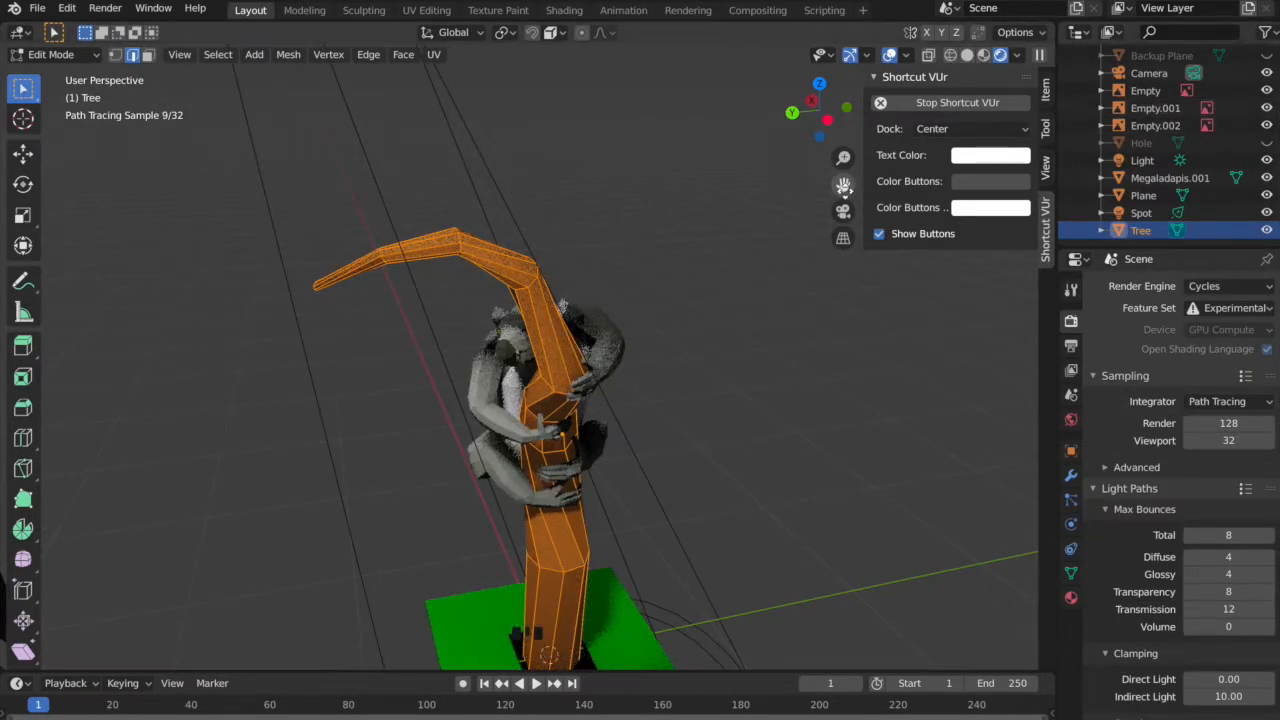
{"action": "key", "text": "Tab"}
{"action": "left_click", "coordinate": [1149, 232]}
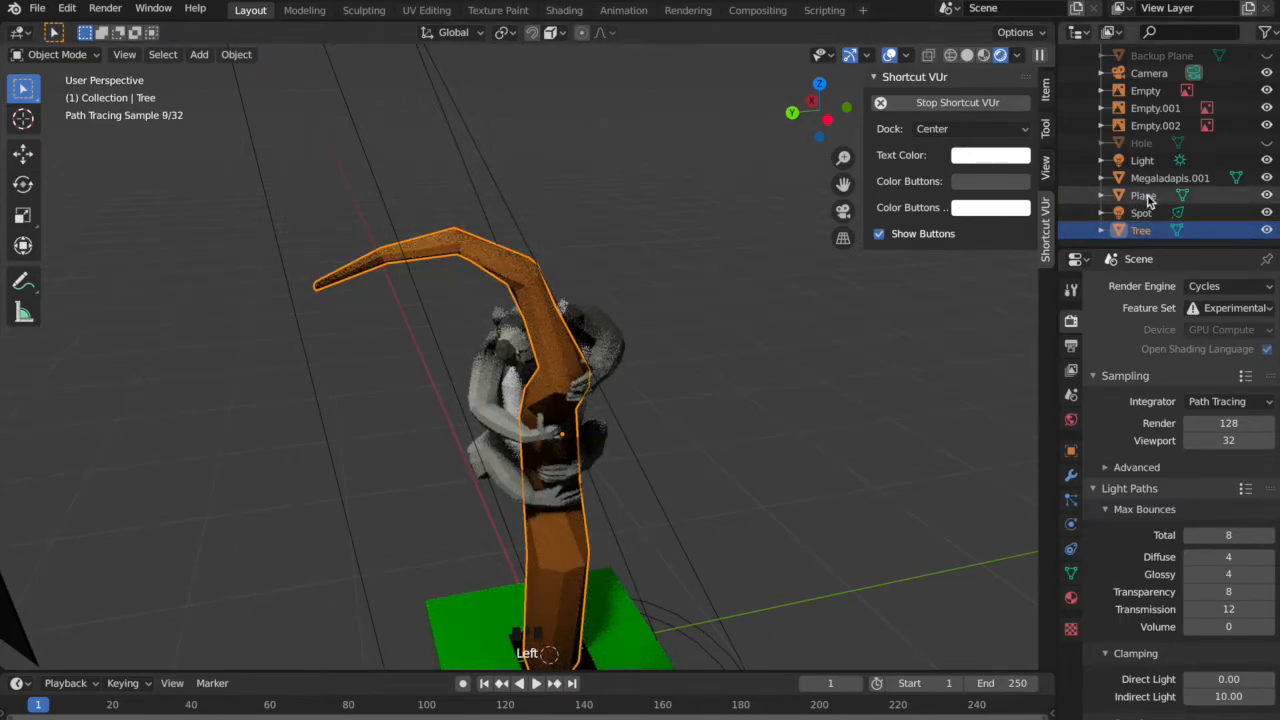
{"action": "left_click", "coordinate": [1146, 196], "text": "ctrl"}
{"action": "left_click", "coordinate": [1166, 180], "text": "ctrl"}
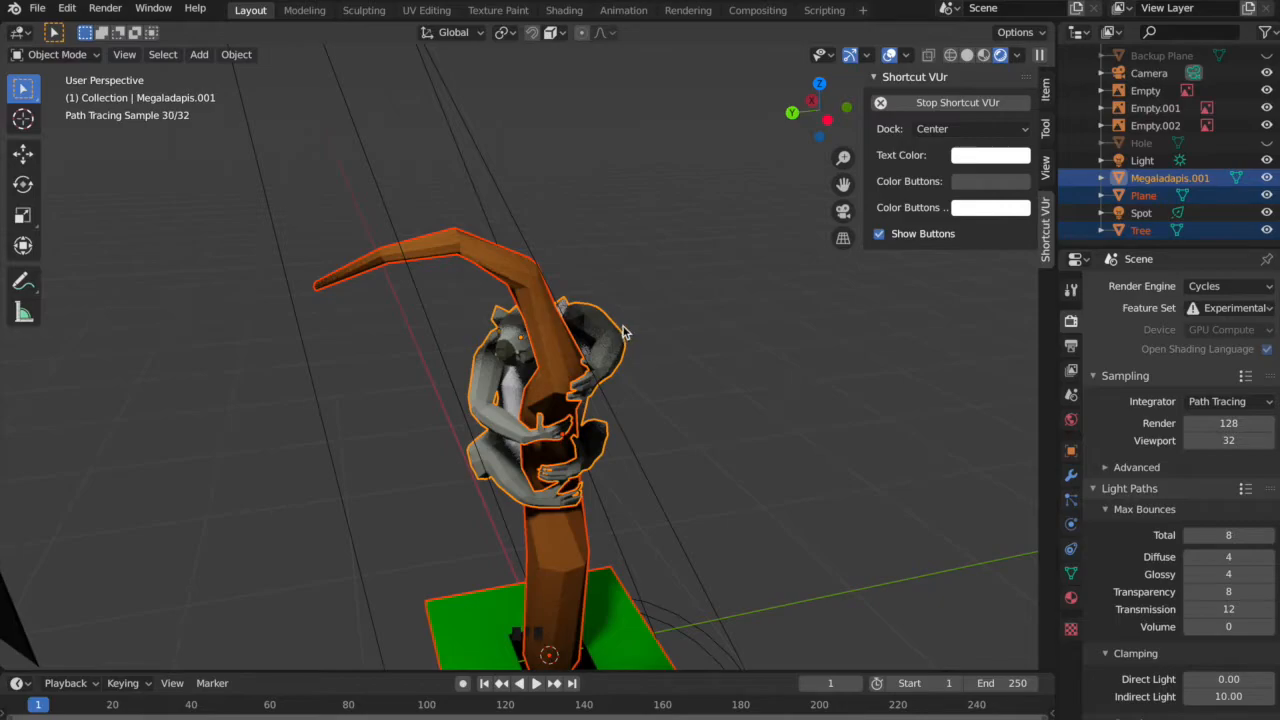
{"action": "key", "text": "Tab"}
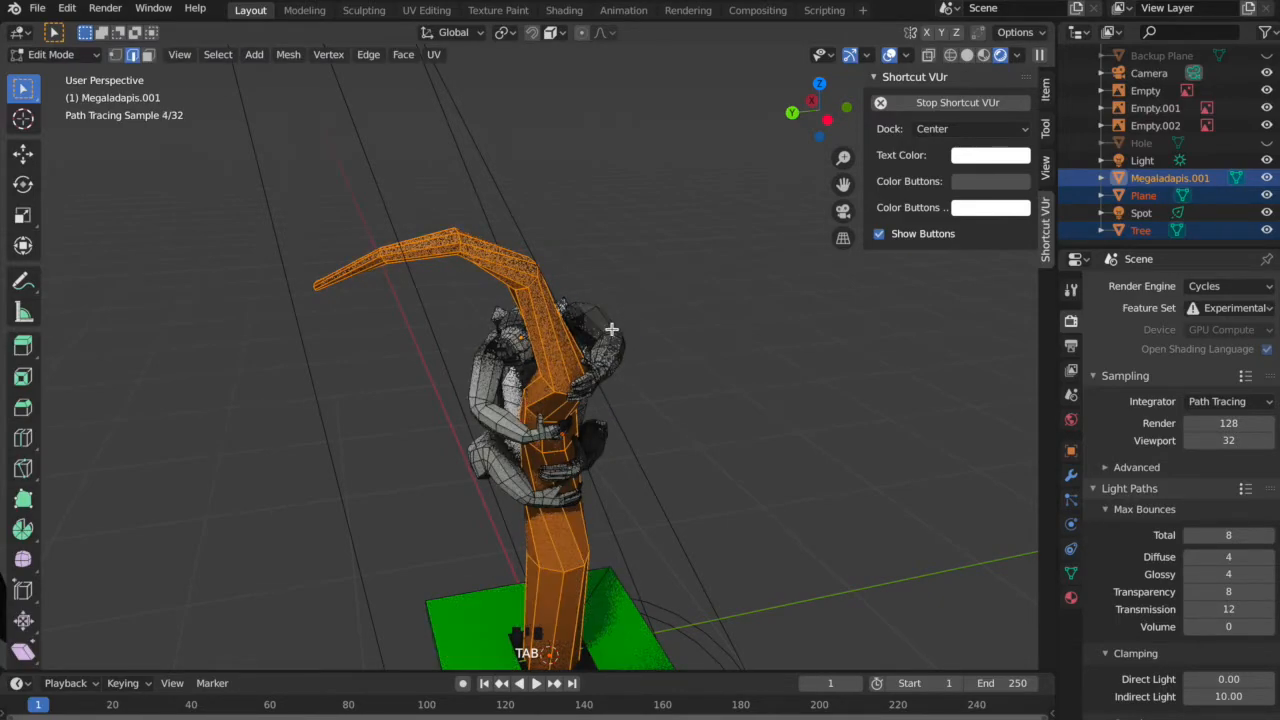
Switch to the Shading workspace and change its file browser area to the UV Editor.
{"action": "left_click", "coordinate": [564, 10]}
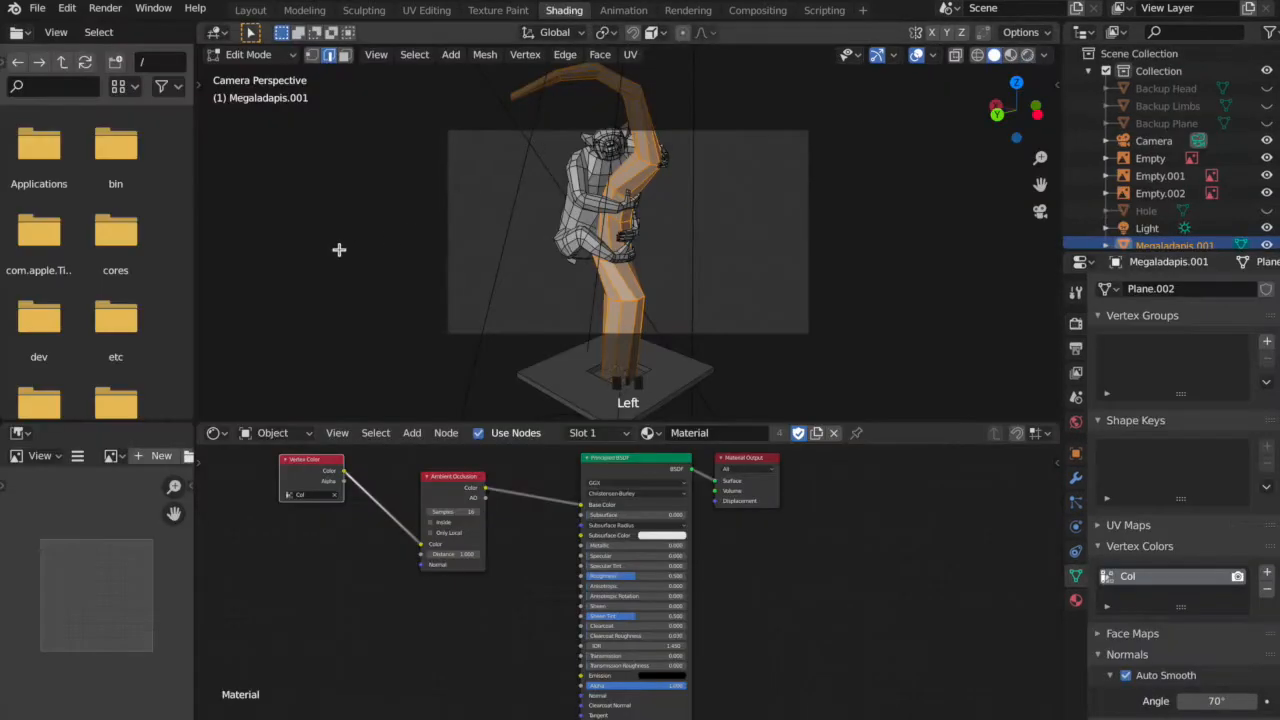
{"action": "left_click", "coordinate": [16, 32]}
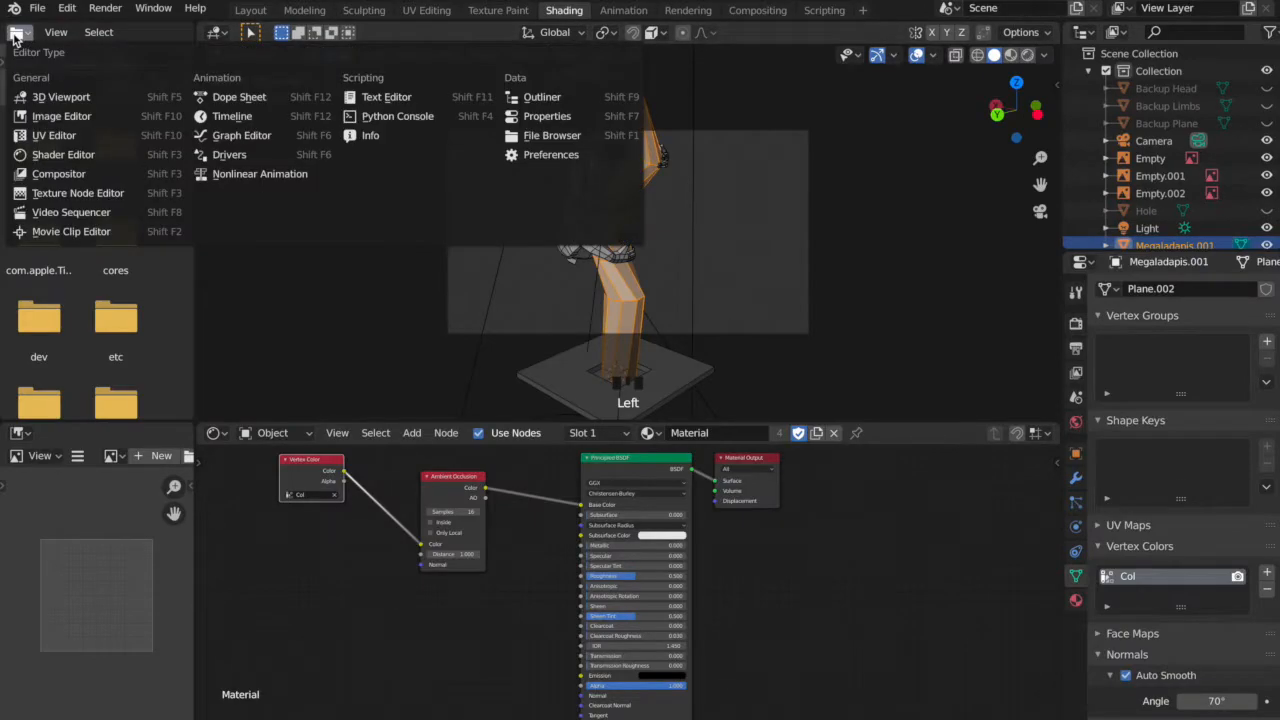
{"action": "left_click", "coordinate": [88, 137]}
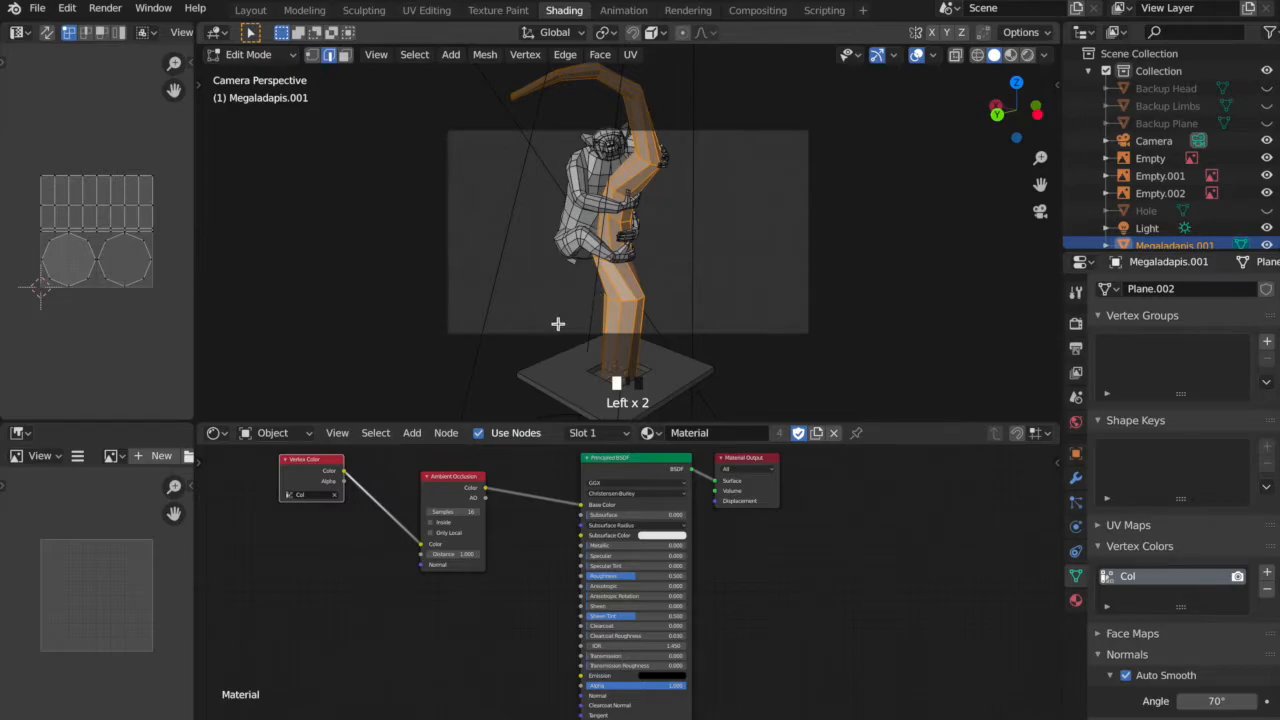
Select all geometry of the three objects and unwrap it with Smart UV Project at a 66 angle limit and 0 island margin.
{"action": "key", "text": "a"}
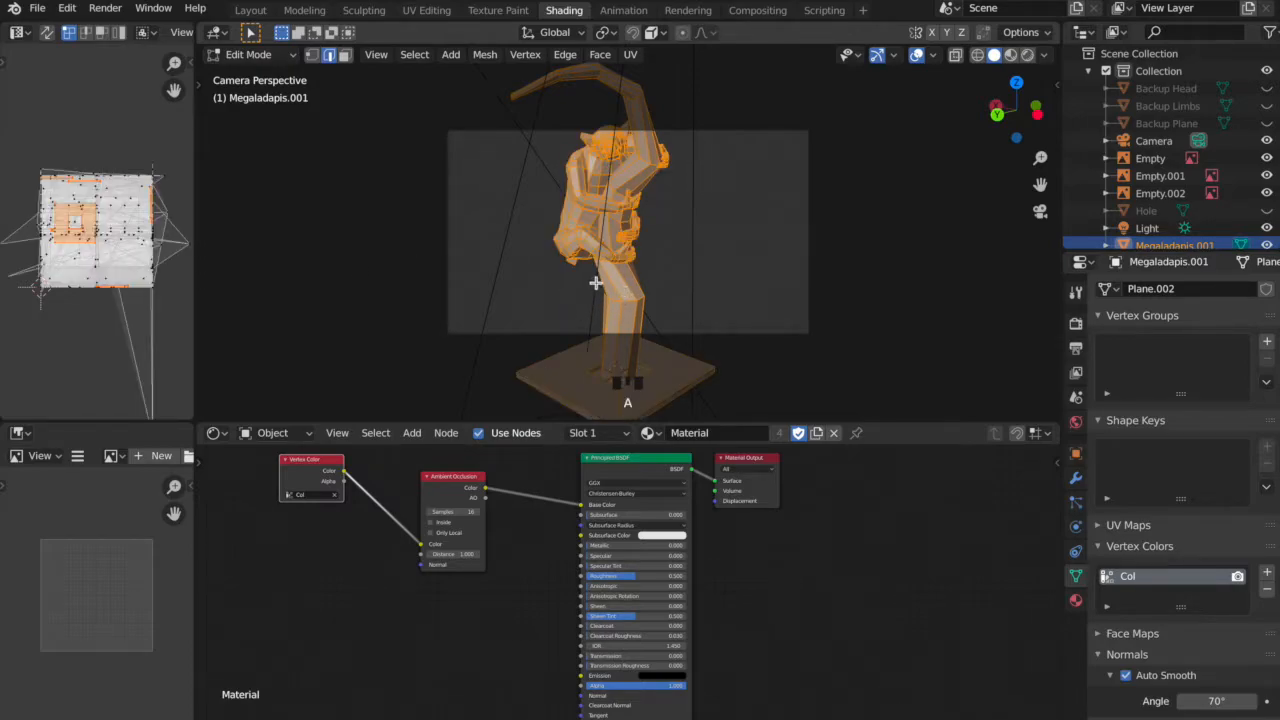
{"action": "middle_click_drag", "start_coordinate": [774, 277], "coordinate": [706, 282]}
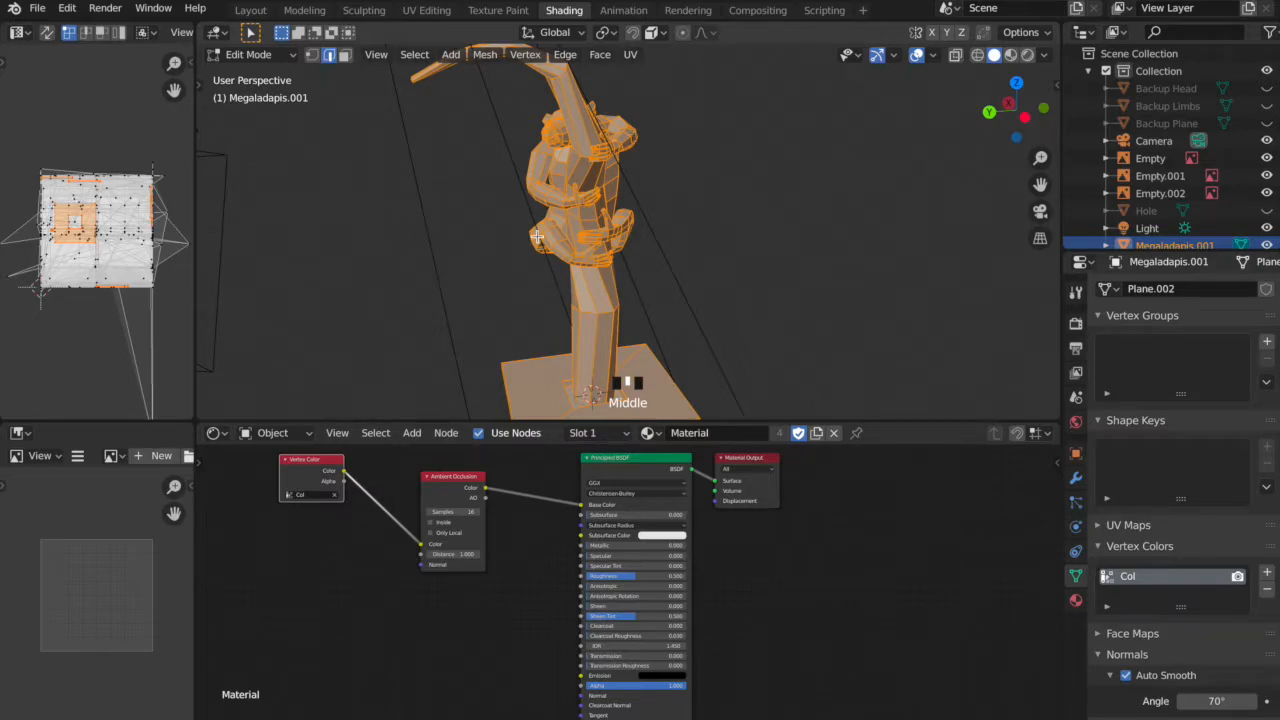
{"action": "key", "text": "u"}
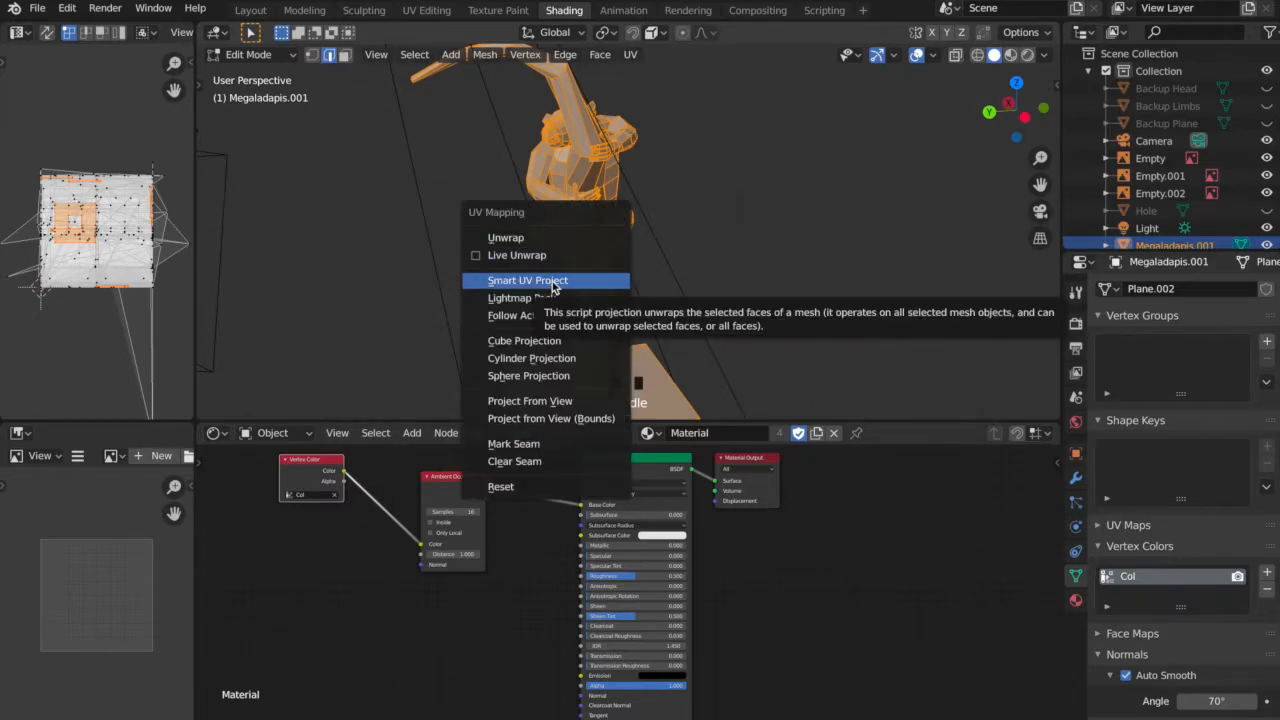
{"action": "left_click", "coordinate": [553, 284]}
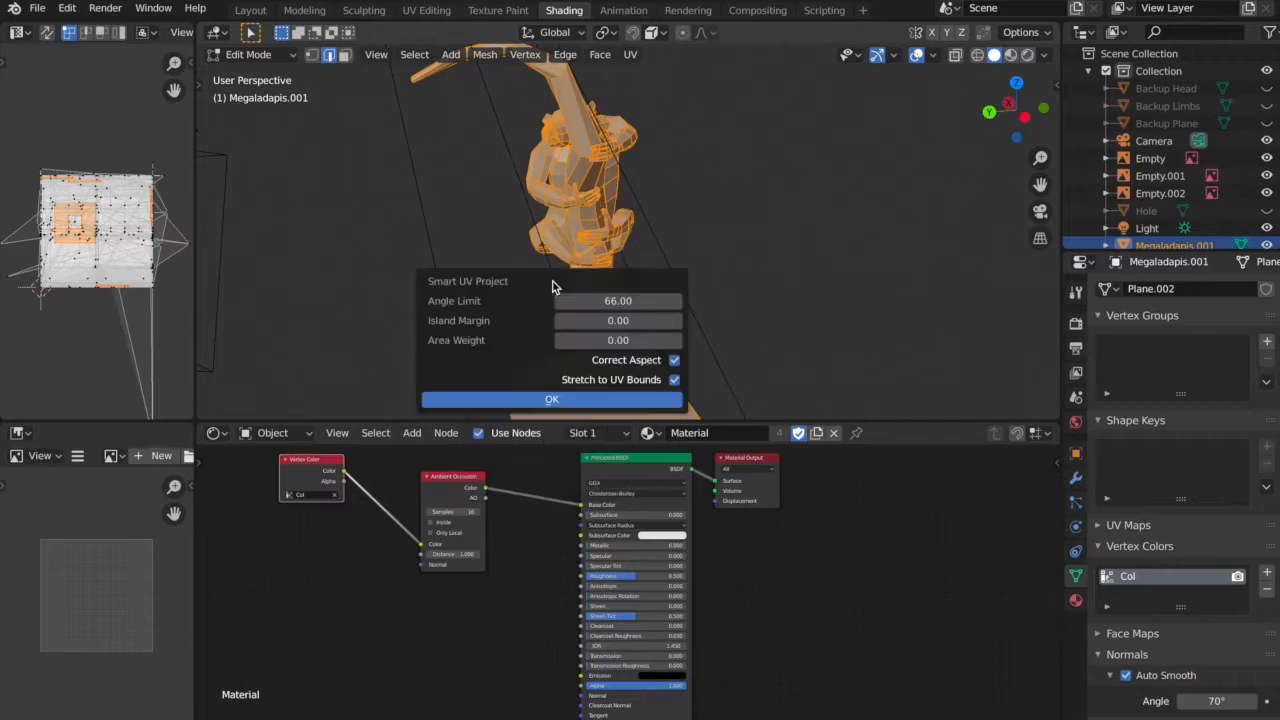
{"action": "left_click", "coordinate": [552, 401]}
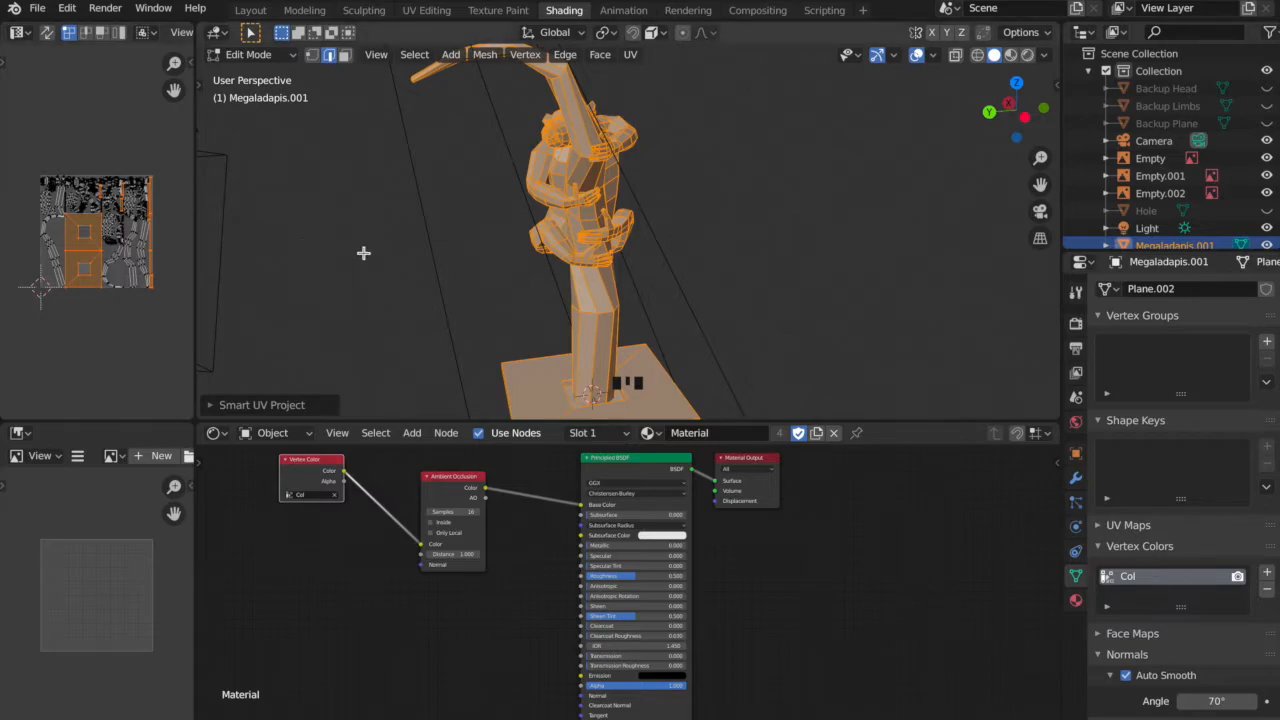
Widen the UV Editor, enlarge the layout and select all UV islands.
{"action": "left_click_drag", "start_coordinate": [194, 236], "coordinate": [434, 264]}
{"action": "scroll", "coordinate": [230, 222], "scroll_direction": "up", "scroll_amount": 2}
{"action": "scroll", "coordinate": [232, 227], "scroll_direction": "up", "scroll_amount": 2}
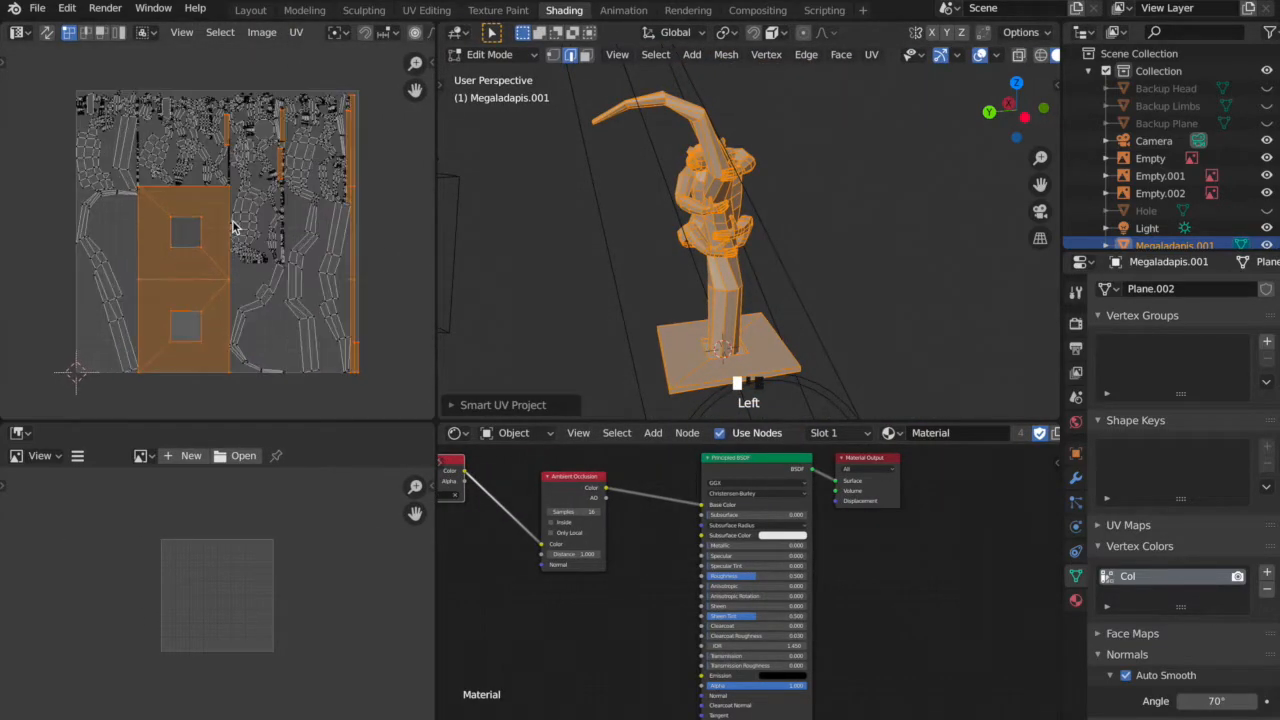
{"action": "key", "text": "a"}
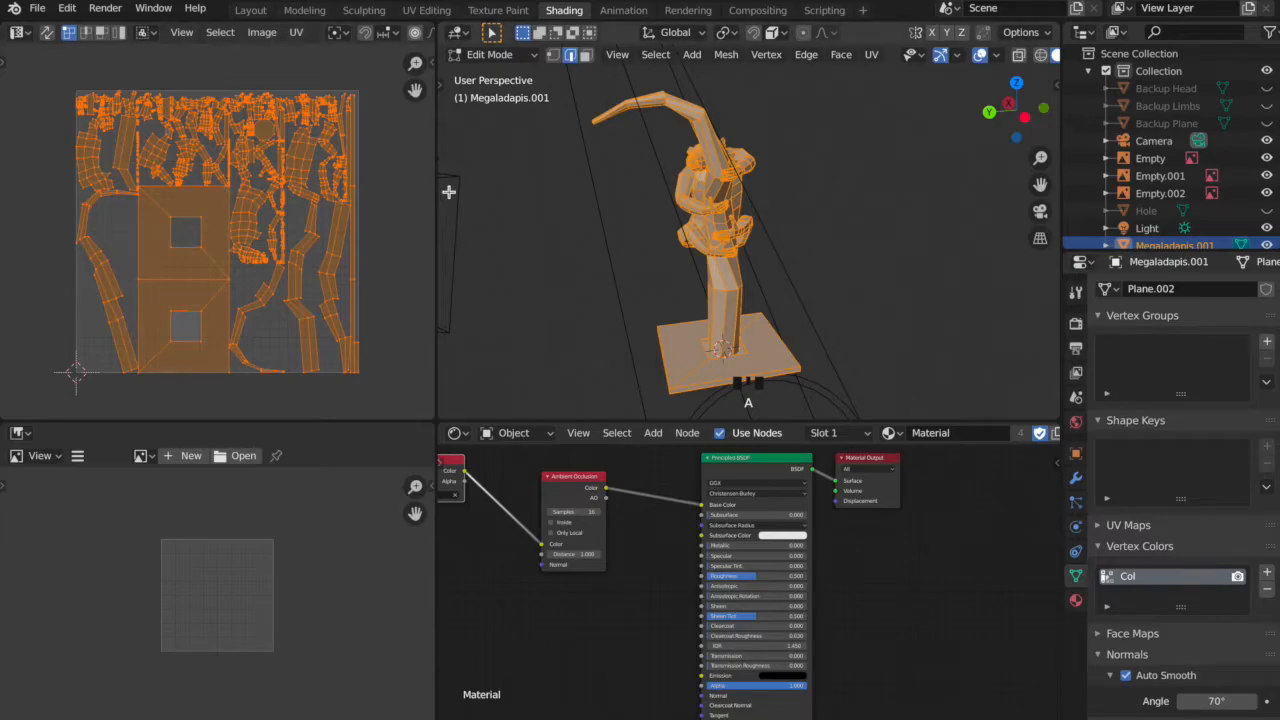
Select the underside faces of the base plane and scale their UVs down to about 0.05.
{"action": "middle_click_drag", "start_coordinate": [780, 320], "coordinate": [727, 170]}
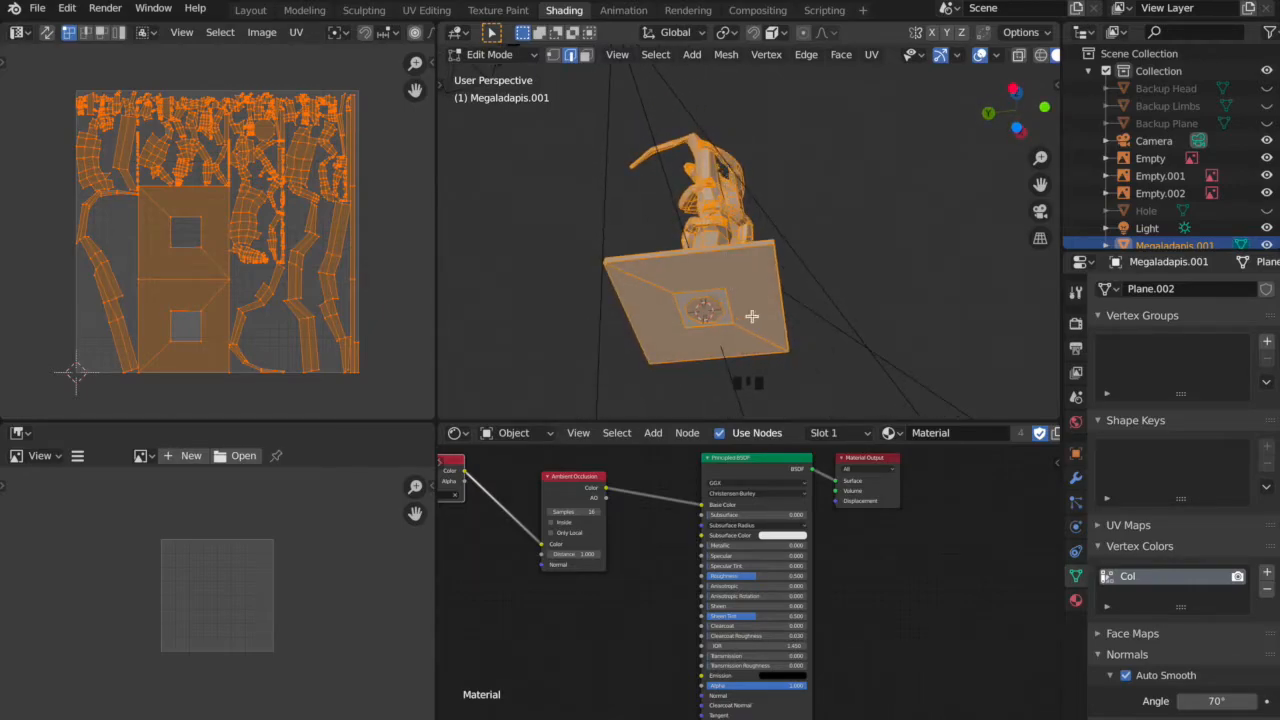
{"action": "key", "text": "3"}
{"action": "left_click", "coordinate": [690, 348]}
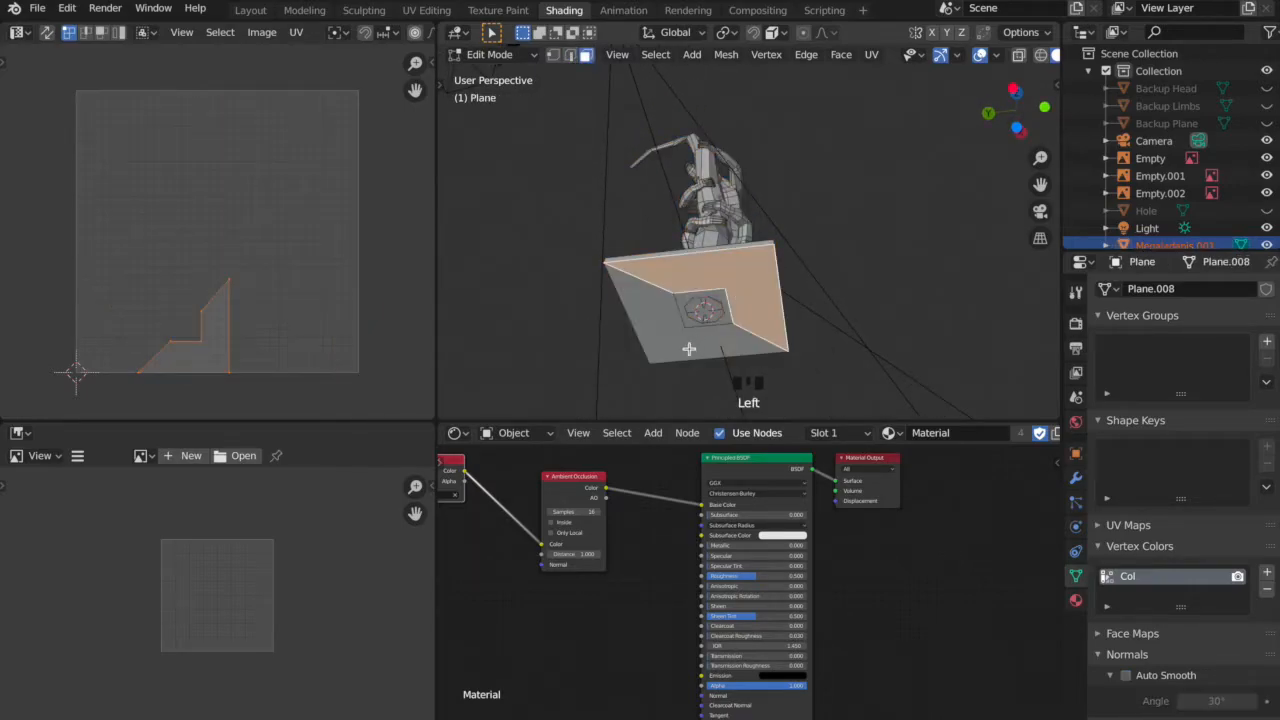
{"action": "left_click", "coordinate": [680, 336], "text": "shift"}
{"action": "middle_click_drag", "start_coordinate": [820, 189], "coordinate": [853, 337]}
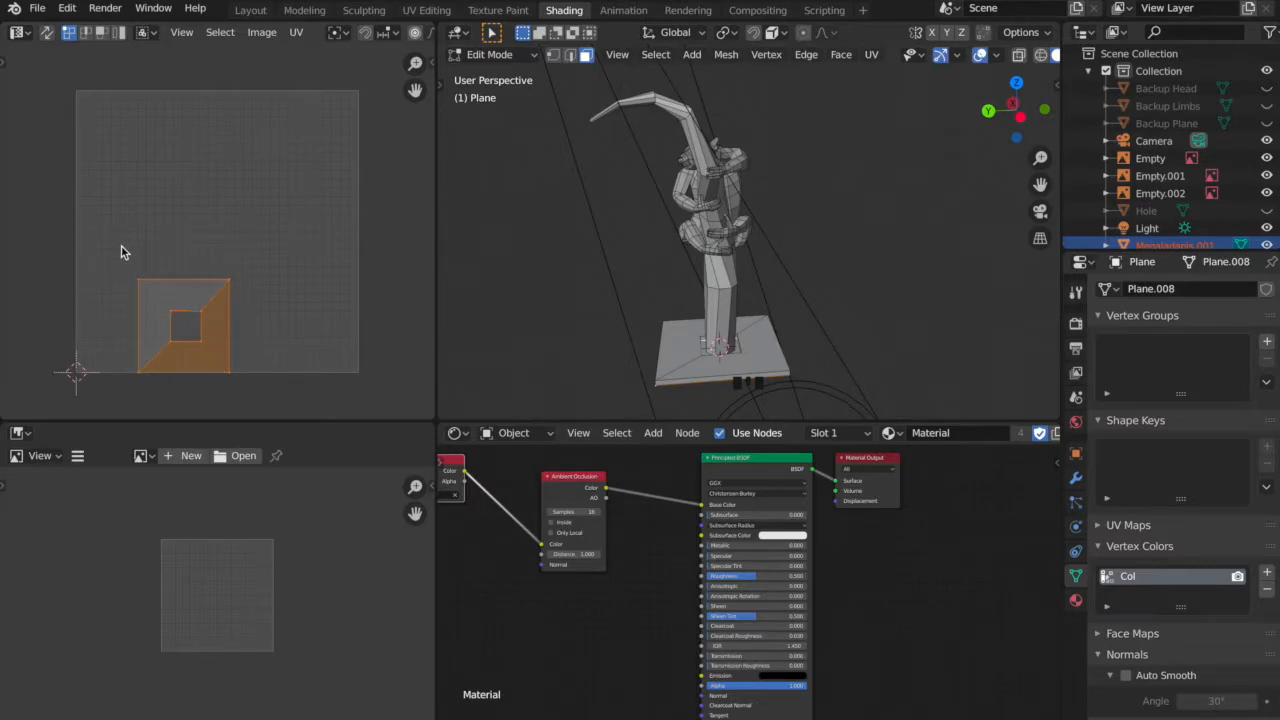
{"action": "key", "text": "s"}
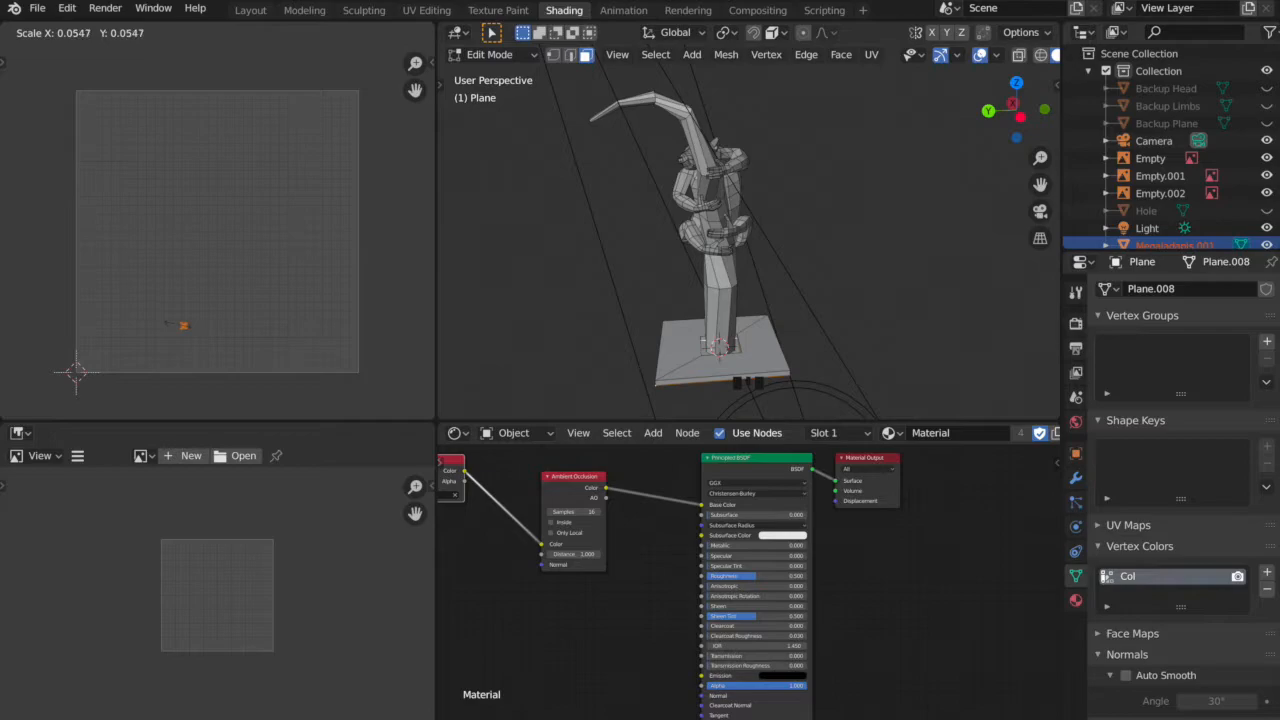
{"action": "left_click", "coordinate": [180, 328]}
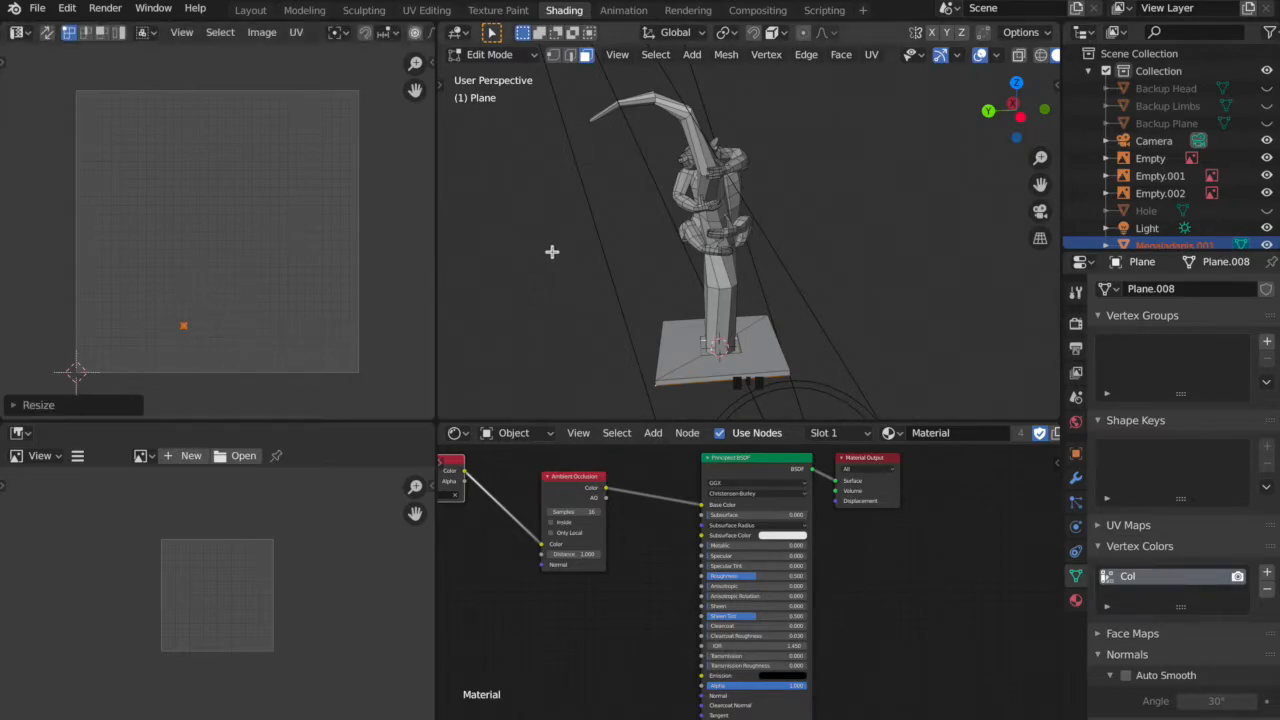
Select the thin side faces around the base plane and shrink their UVs to a short strip.
{"action": "left_click", "coordinate": [679, 383]}
{"action": "middle_click_drag", "start_coordinate": [748, 359], "coordinate": [933, 341]}
{"action": "left_click", "coordinate": [697, 389], "text": "shift"}
{"action": "left_click", "coordinate": [807, 358], "text": "shift"}
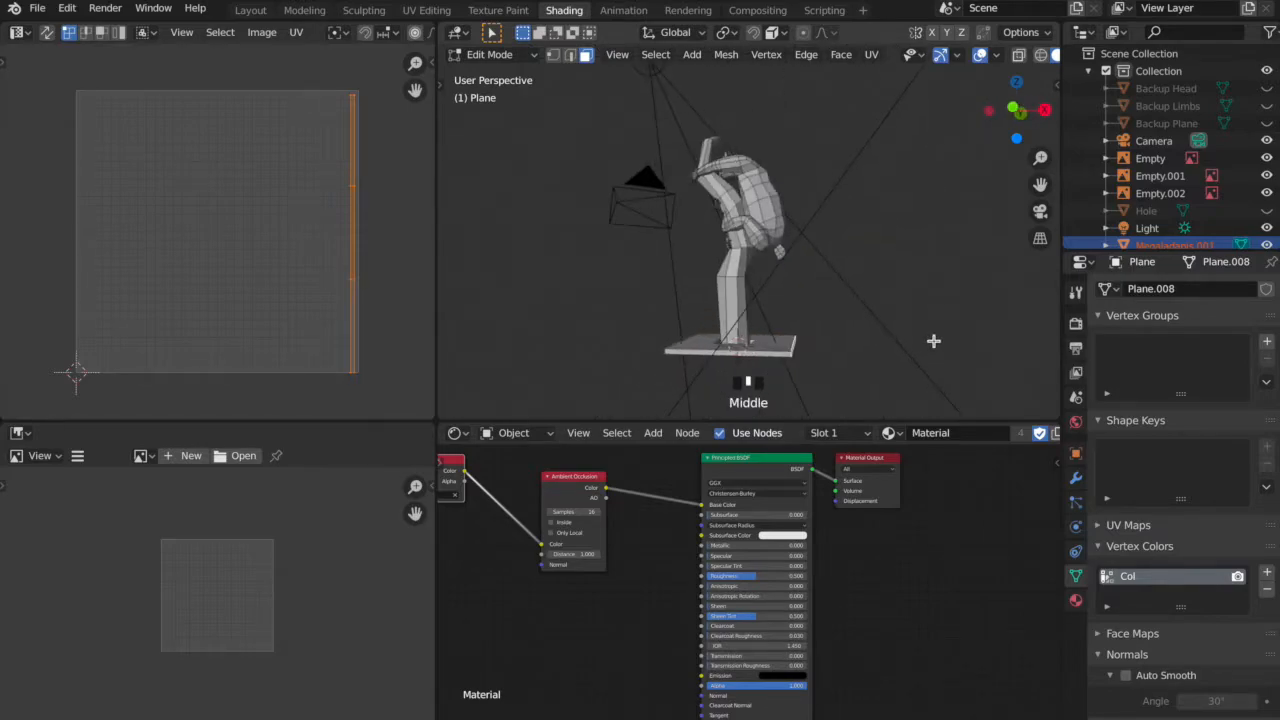
{"action": "left_click", "coordinate": [768, 352], "text": "shift"}
{"action": "middle_click_drag", "start_coordinate": [630, 316], "coordinate": [829, 317]}
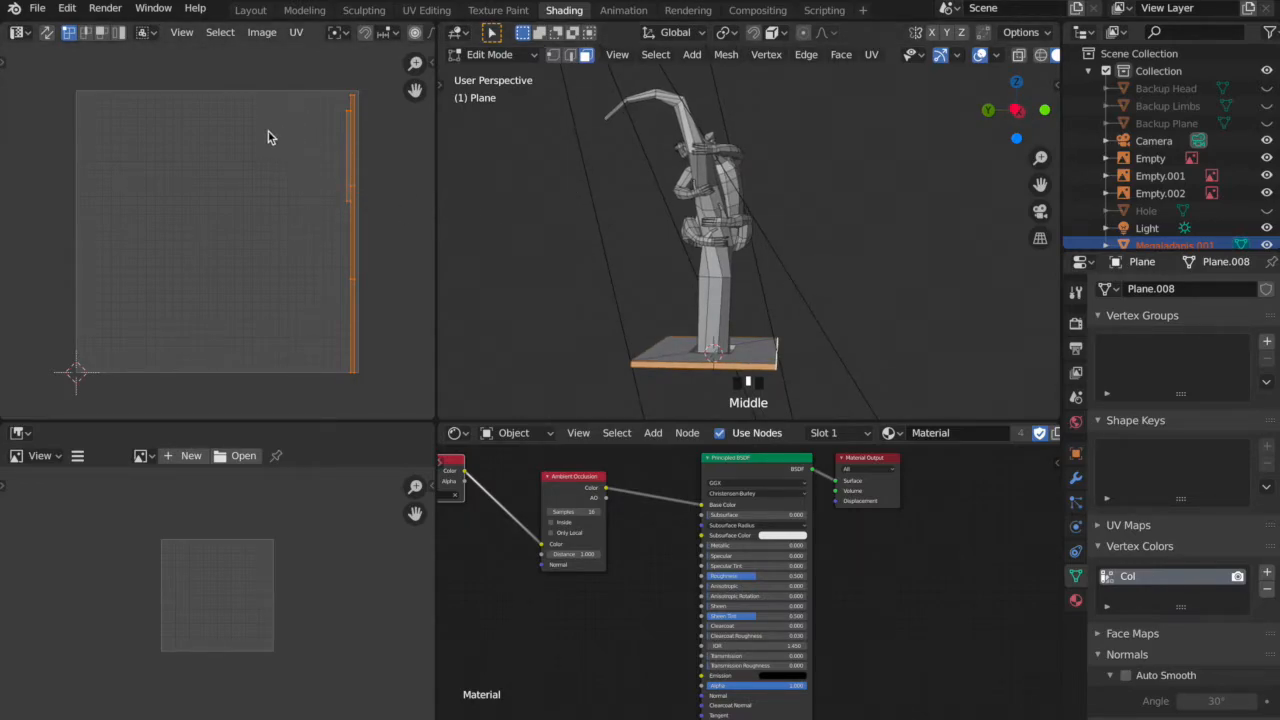
{"action": "key", "text": "s"}
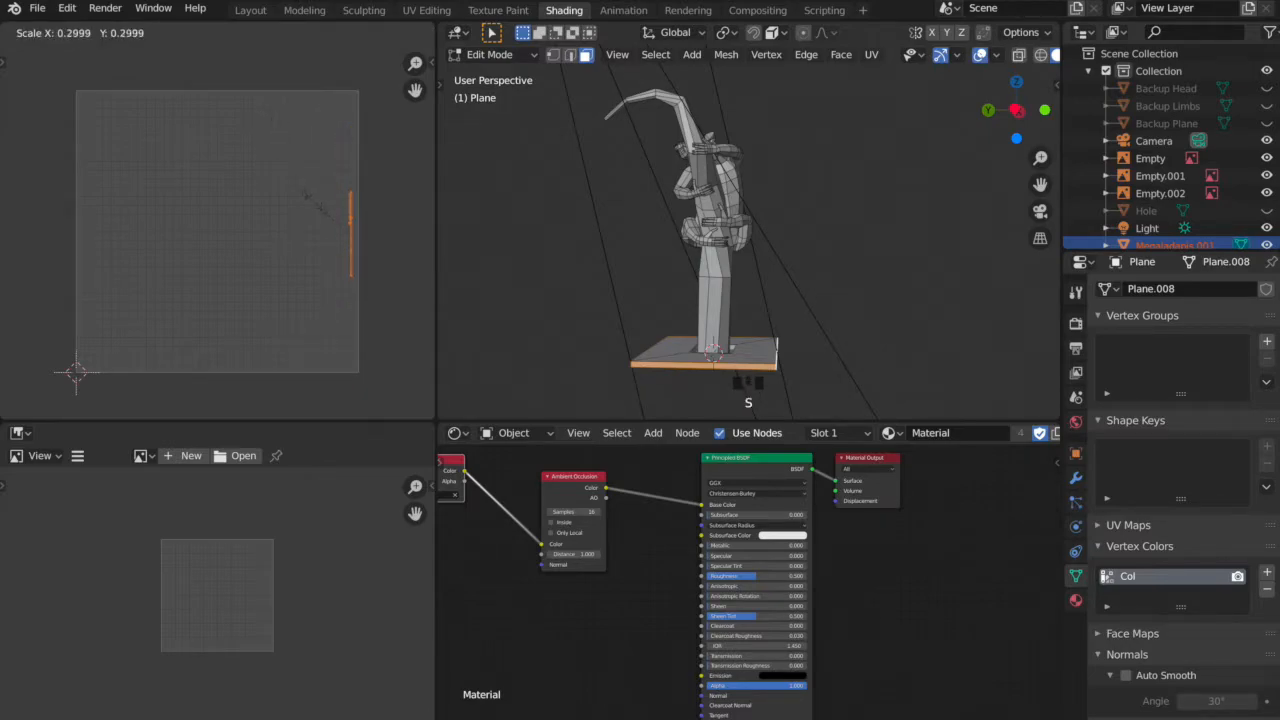
{"action": "left_click", "coordinate": [316, 205]}
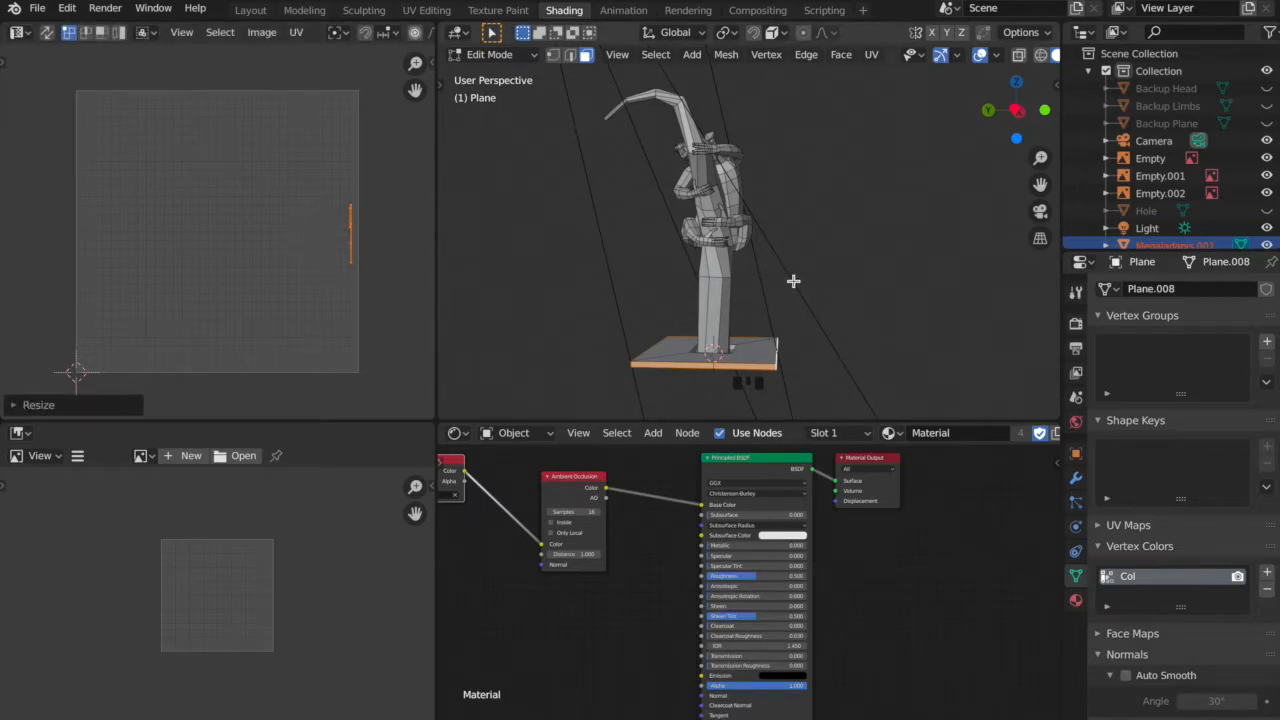
Select the nose faces at the tip of the creature's muzzle.
{"action": "middle_click_drag", "start_coordinate": [722, 220], "coordinate": [926, 221]}
{"action": "scroll", "coordinate": [812, 220], "scroll_direction": "up", "scroll_amount": 2}
{"action": "scroll", "coordinate": [867, 290], "scroll_direction": "up", "scroll_amount": 2}
{"action": "middle_click_drag", "start_coordinate": [867, 290], "coordinate": [800, 237], "text": "shift"}
{"action": "scroll", "coordinate": [800, 237], "scroll_direction": "up", "scroll_amount": 1}
{"action": "scroll", "coordinate": [800, 237], "scroll_direction": "up", "scroll_amount": 2}
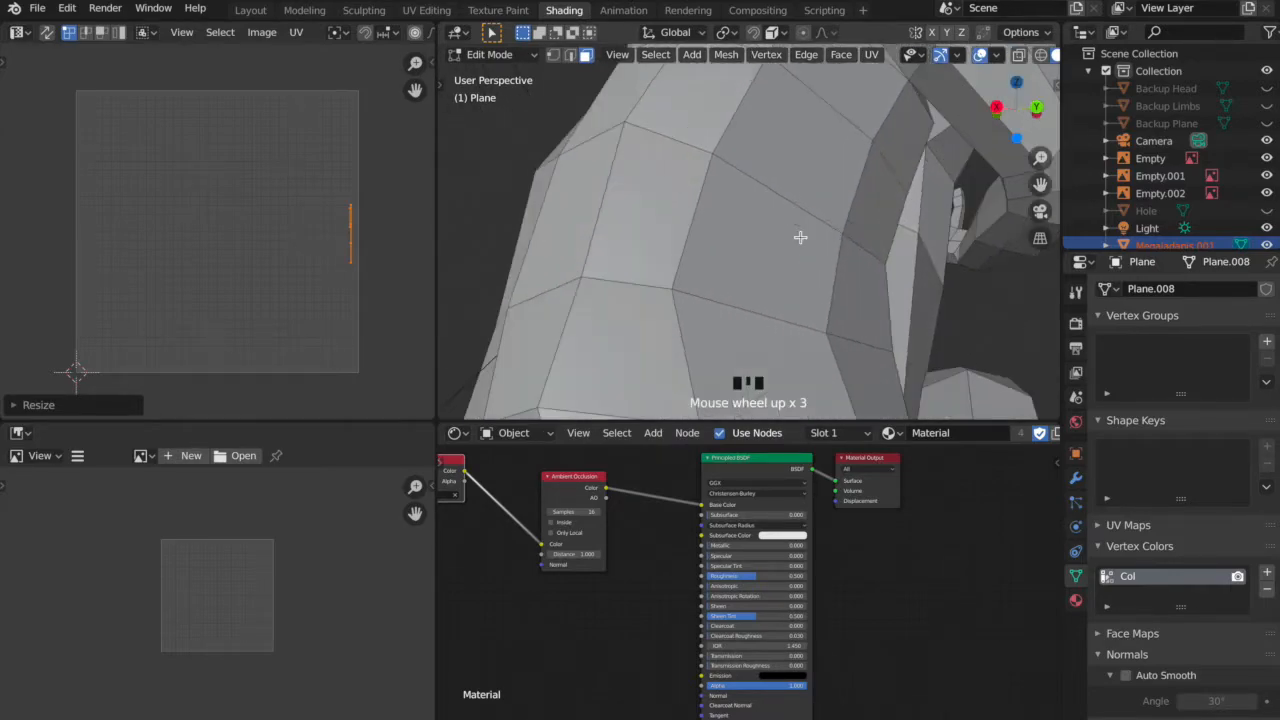
{"action": "mouse_move", "coordinate": [846, 187]}
{"action": "middle_mouse_down"}
{"action": "mouse_move", "coordinate": [826, 200]}
{"action": "mouse_move", "coordinate": [825, 233]}
{"action": "mouse_move", "coordinate": [895, 146]}
{"action": "mouse_move", "coordinate": [923, 266]}
{"action": "mouse_move", "coordinate": [786, 177]}
{"action": "mouse_move", "coordinate": [898, 163]}
{"action": "mouse_move", "coordinate": [859, 169]}
{"action": "middle_mouse_up"}
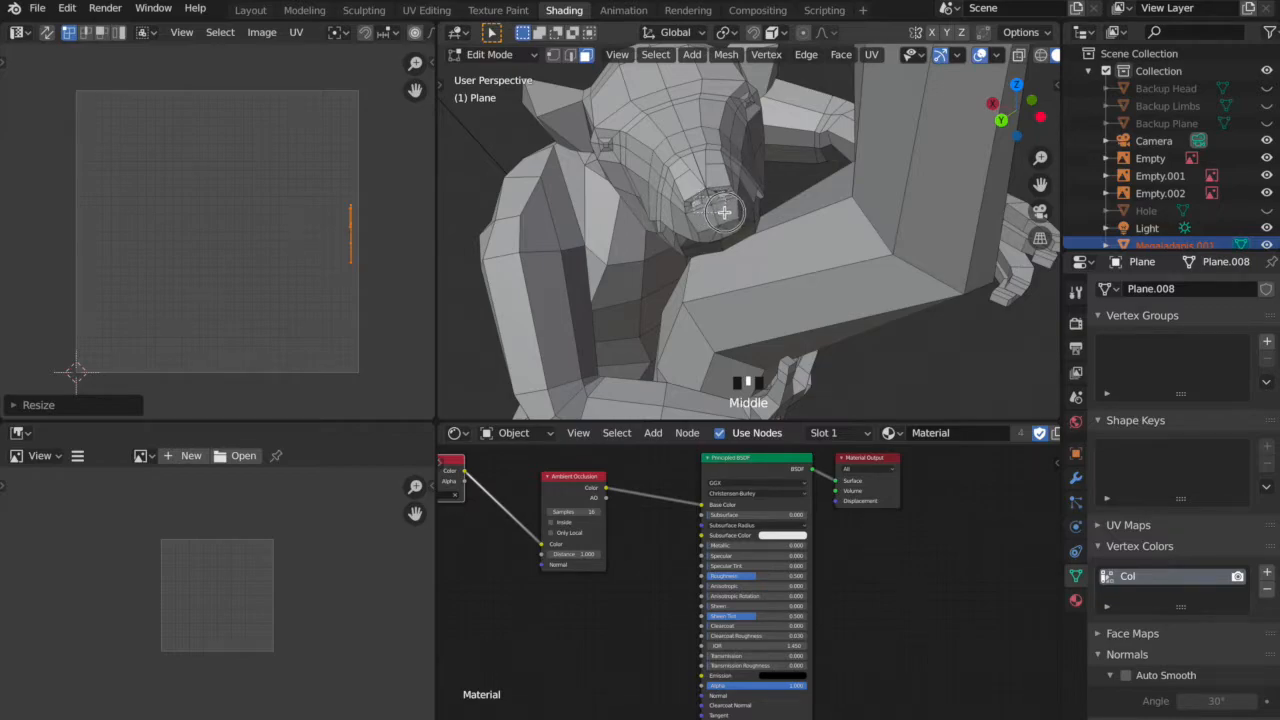
{"action": "left_click", "coordinate": [720, 210]}
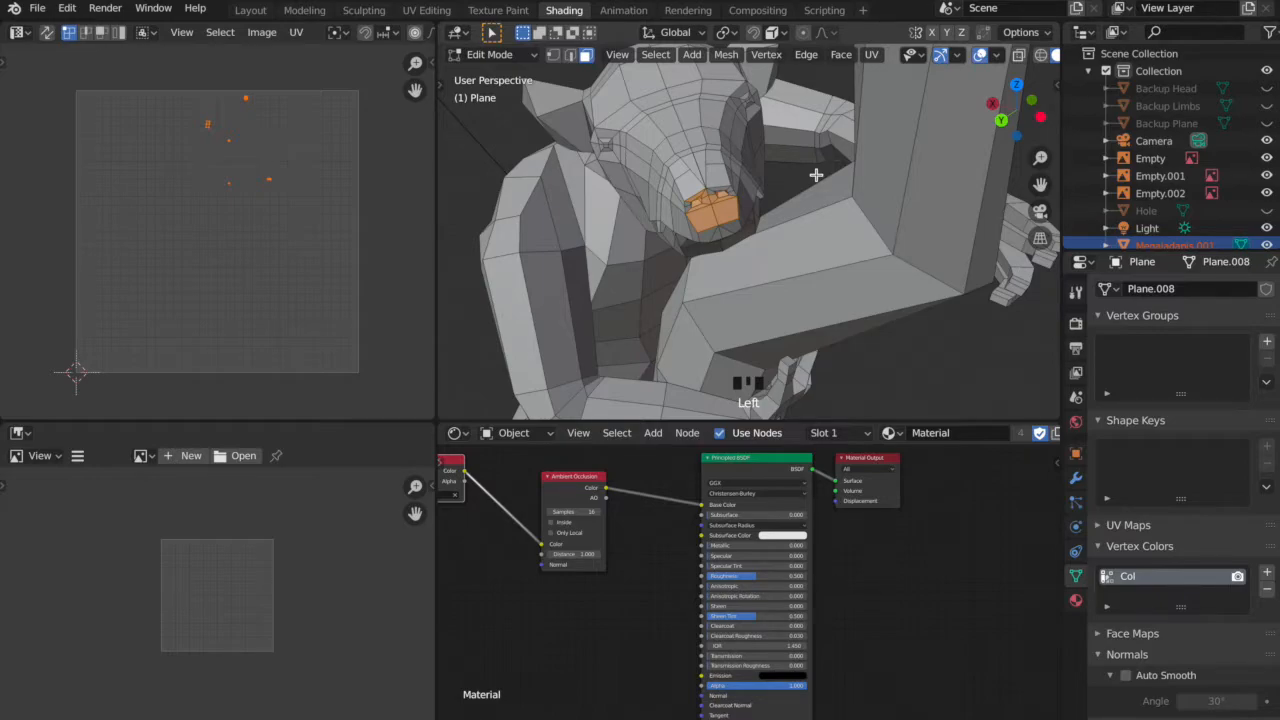
Grow and shrink the nose face selection until it covers the creature's head without ears or shoulders.
{"action": "key", "text": "ctrl+KP_Add"}
{"action": "key", "text": "ctrl+KP_Add"}
{"action": "key", "text": "ctrl+KP_Add"}
{"action": "key", "text": "ctrl+KP_Add"}
{"action": "key", "text": "ctrl+KP_Add"}
{"action": "key", "text": "ctrl+KP_Add"}
{"action": "key", "text": "ctrl+KP_Add"}
{"action": "key", "text": "ctrl+KP_Subtract"}
{"action": "key", "text": "ctrl+KP_Add"}
{"action": "key", "text": "ctrl+KP_Add"}
{"action": "key", "text": "ctrl+KP_Subtract"}
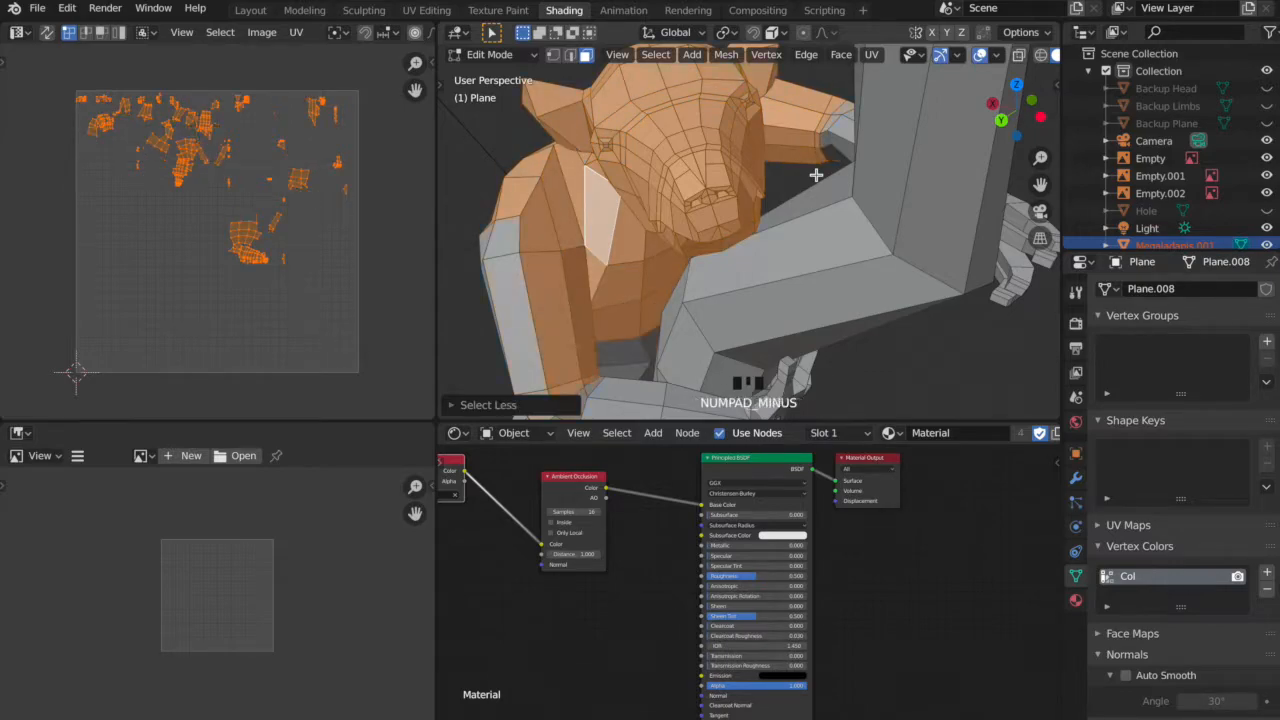
{"action": "key", "text": "ctrl+KP_Subtract"}
{"action": "key", "text": "ctrl+KP_Subtract"}
{"action": "key", "text": "ctrl+KP_Subtract"}
{"action": "key", "text": "ctrl+KP_Subtract"}
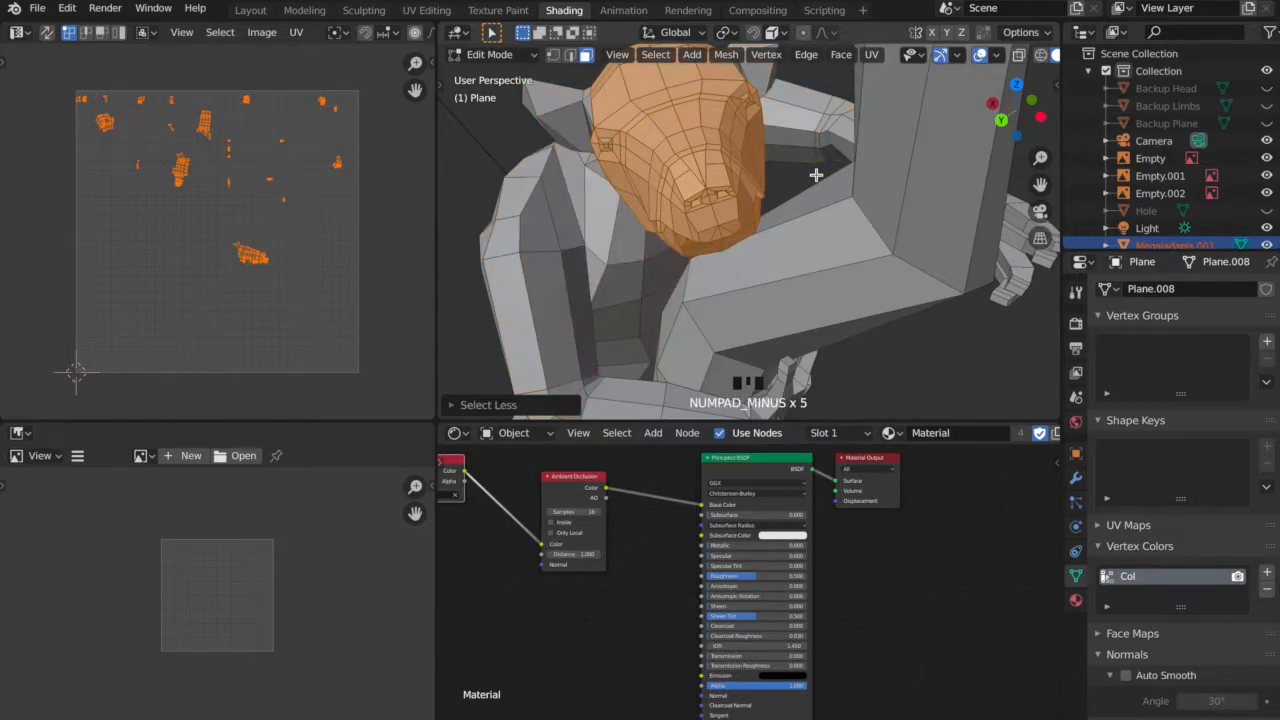
Add the faces of one ear and its surroundings to the creature's head selection.
{"action": "middle_click_drag", "start_coordinate": [663, 205], "coordinate": [690, 215]}
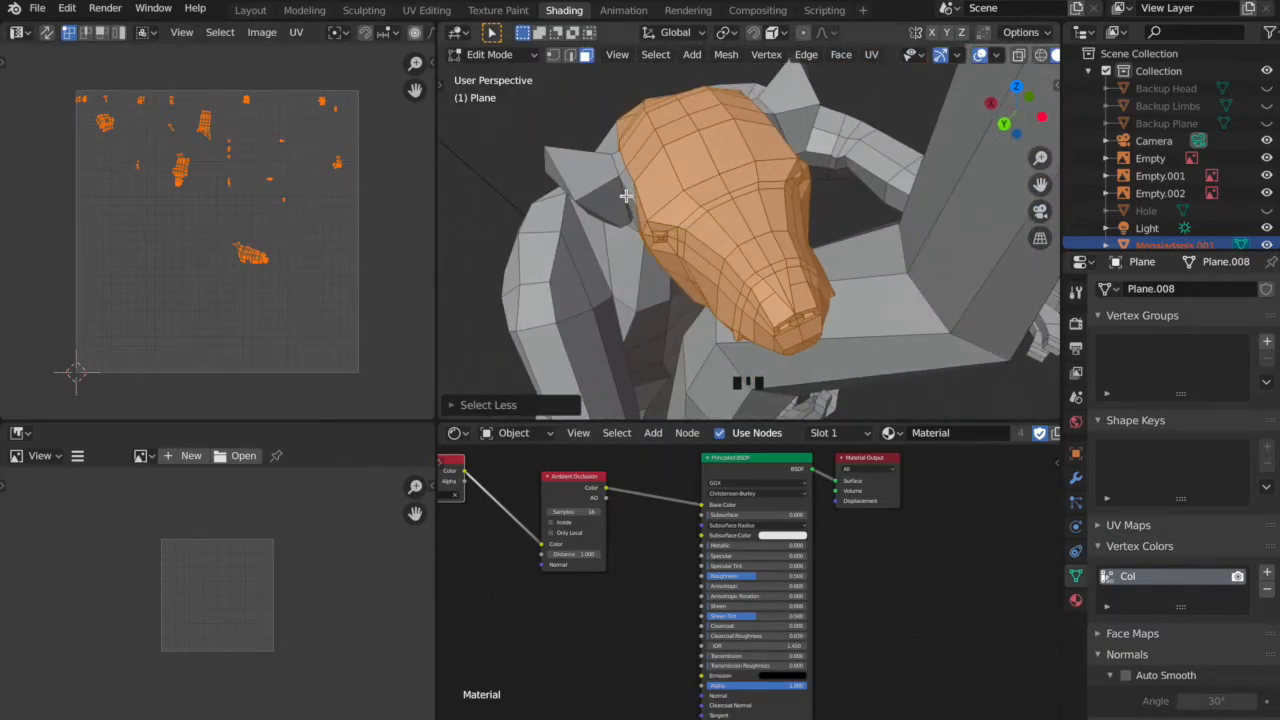
{"action": "middle_click_drag", "start_coordinate": [681, 190], "coordinate": [894, 132], "text": "shift"}
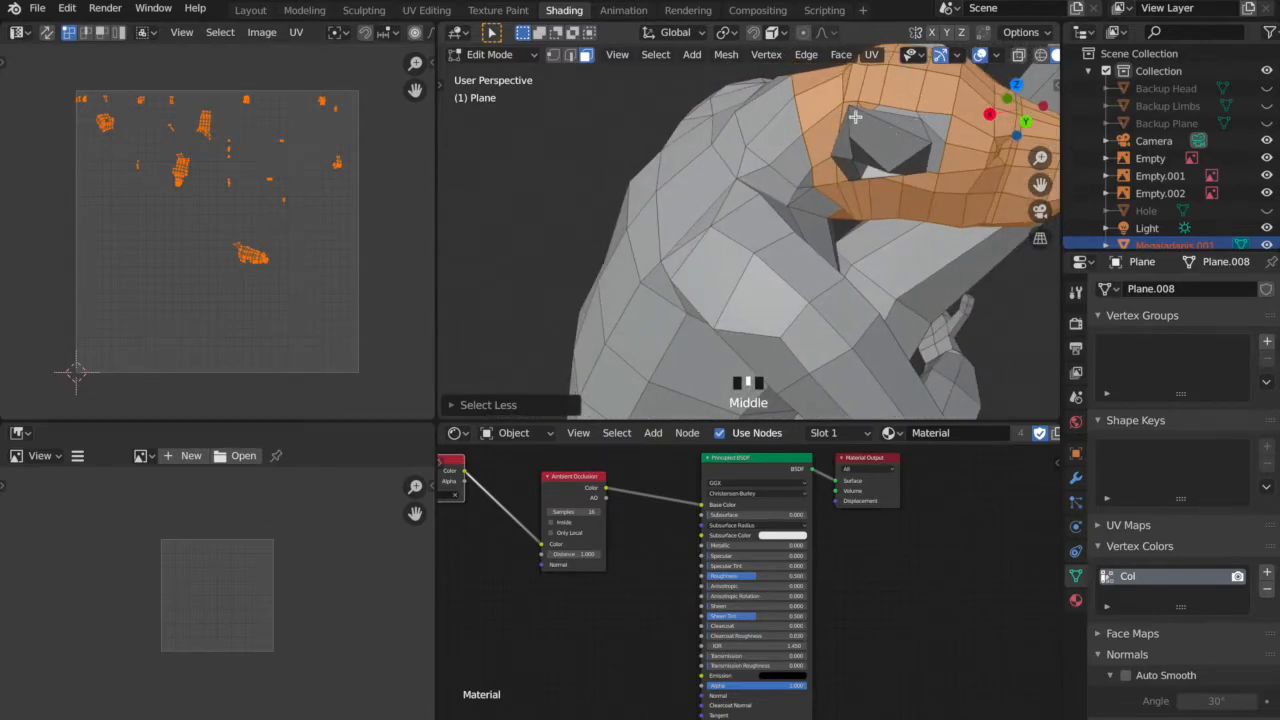
{"action": "left_click_drag", "start_coordinate": [939, 179], "coordinate": [955, 183], "text": "shift"}
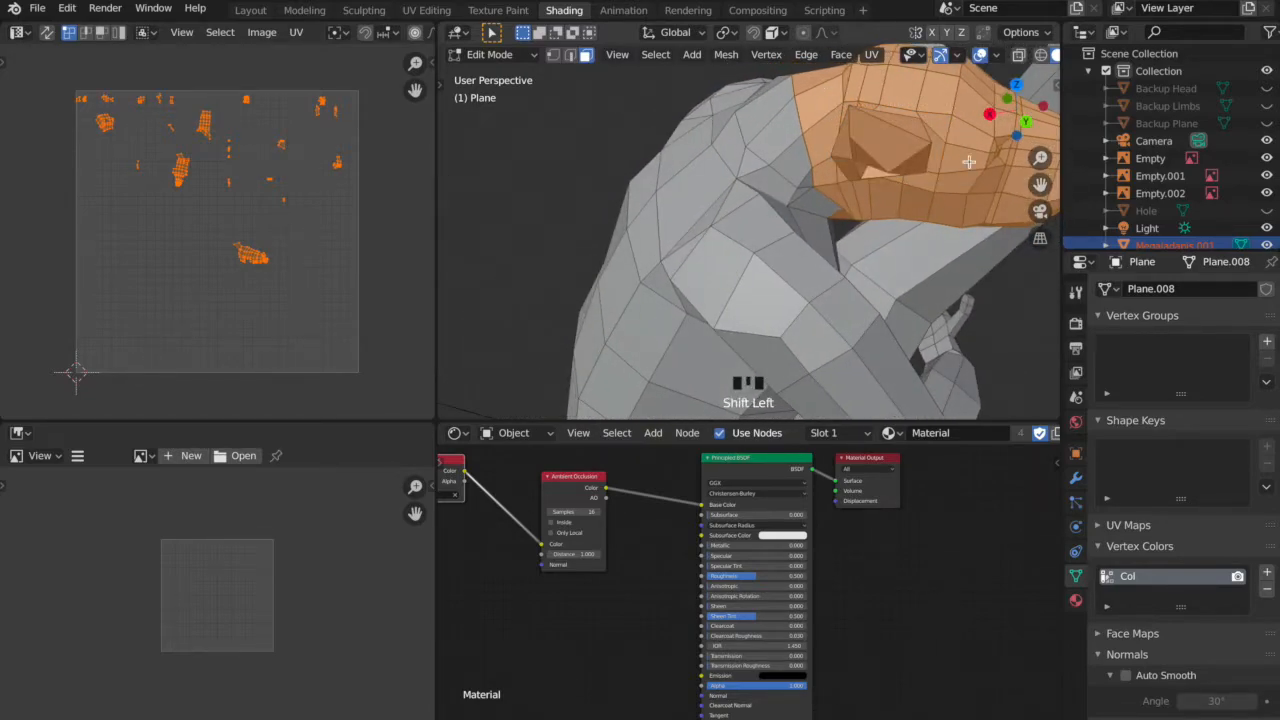
{"action": "middle_click_drag", "start_coordinate": [934, 165], "coordinate": [826, 184]}
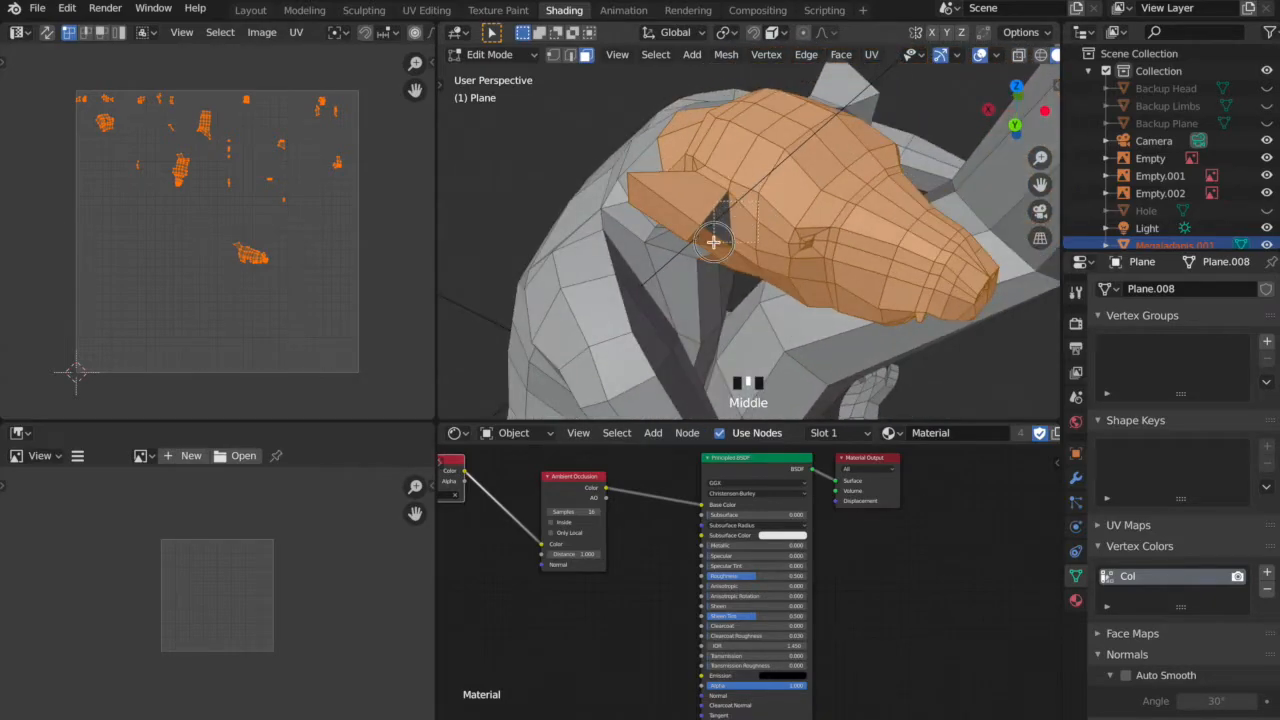
Add the second ear and the remaining faces around it to the creature's head selection.
{"action": "middle_click_drag", "start_coordinate": [729, 242], "coordinate": [878, 151]}
{"action": "middle_click_drag", "start_coordinate": [990, 186], "coordinate": [868, 154]}
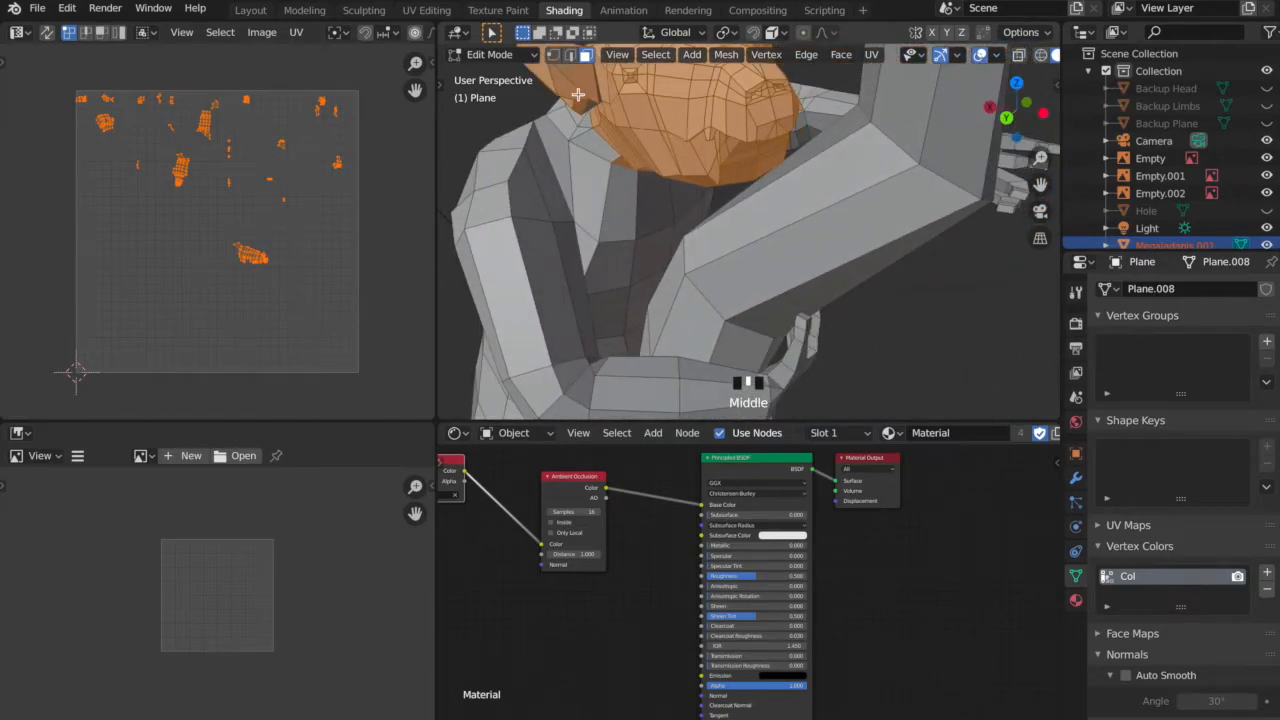
{"action": "mouse_move", "coordinate": [715, 127]}
{"action": "middle_mouse_down"}
{"action": "mouse_move", "coordinate": [585, 170]}
{"action": "mouse_move", "coordinate": [685, 154]}
{"action": "mouse_move", "coordinate": [728, 180]}
{"action": "mouse_move", "coordinate": [695, 130]}
{"action": "middle_mouse_up"}
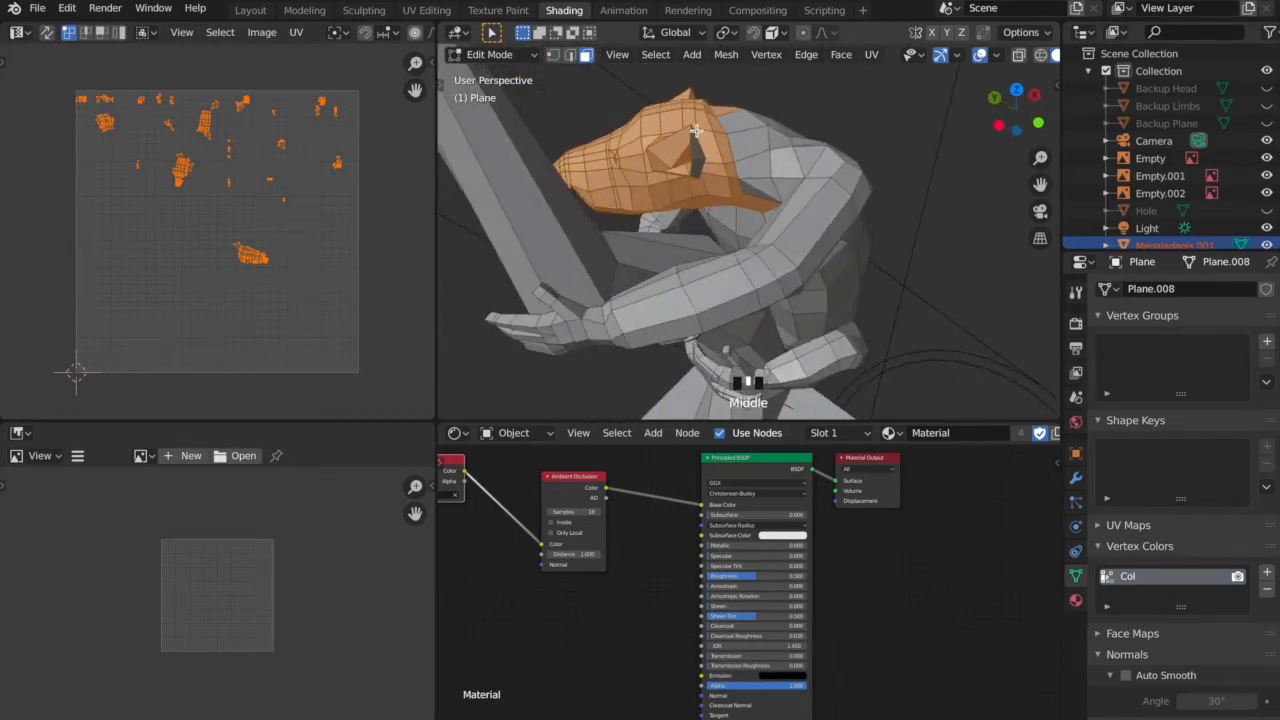
{"action": "middle_click_drag", "start_coordinate": [711, 181], "coordinate": [673, 111]}
{"action": "left_click", "coordinate": [673, 111], "text": "shift"}
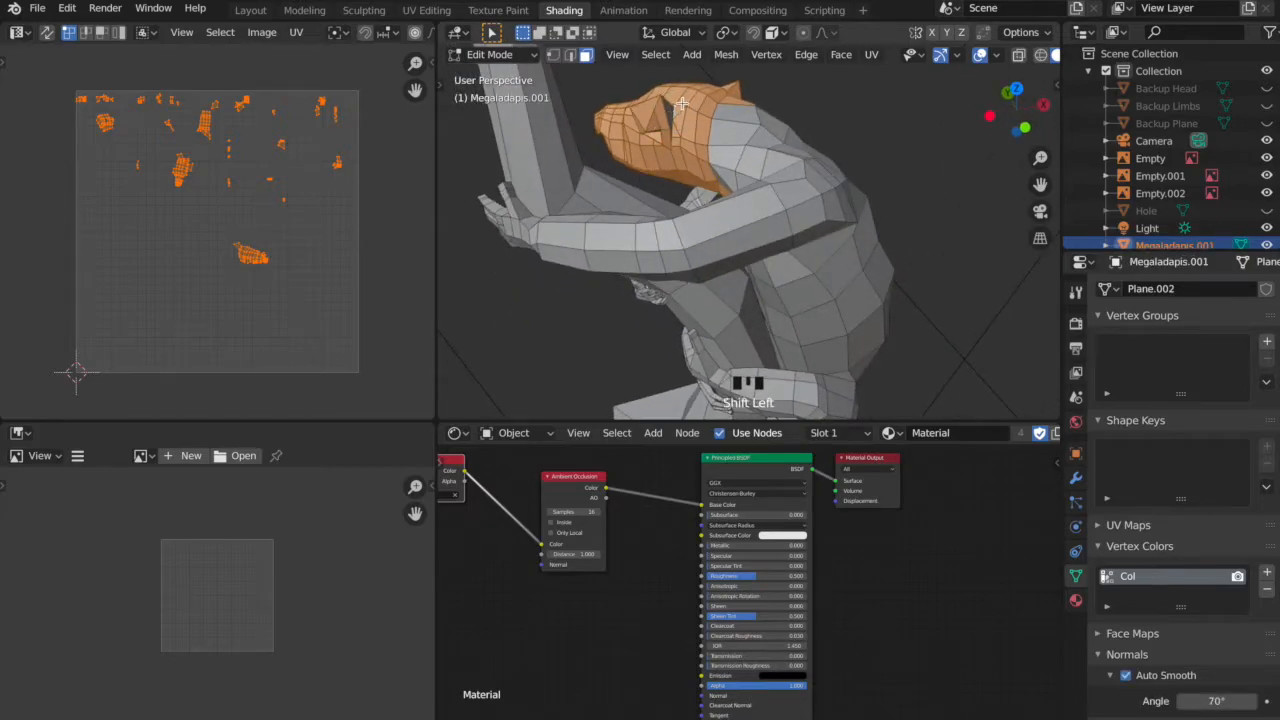
{"action": "middle_click_drag", "start_coordinate": [681, 103], "coordinate": [608, 200]}
{"action": "left_click", "coordinate": [735, 128], "text": "shift"}
{"action": "left_click", "coordinate": [830, 135], "text": "shift"}
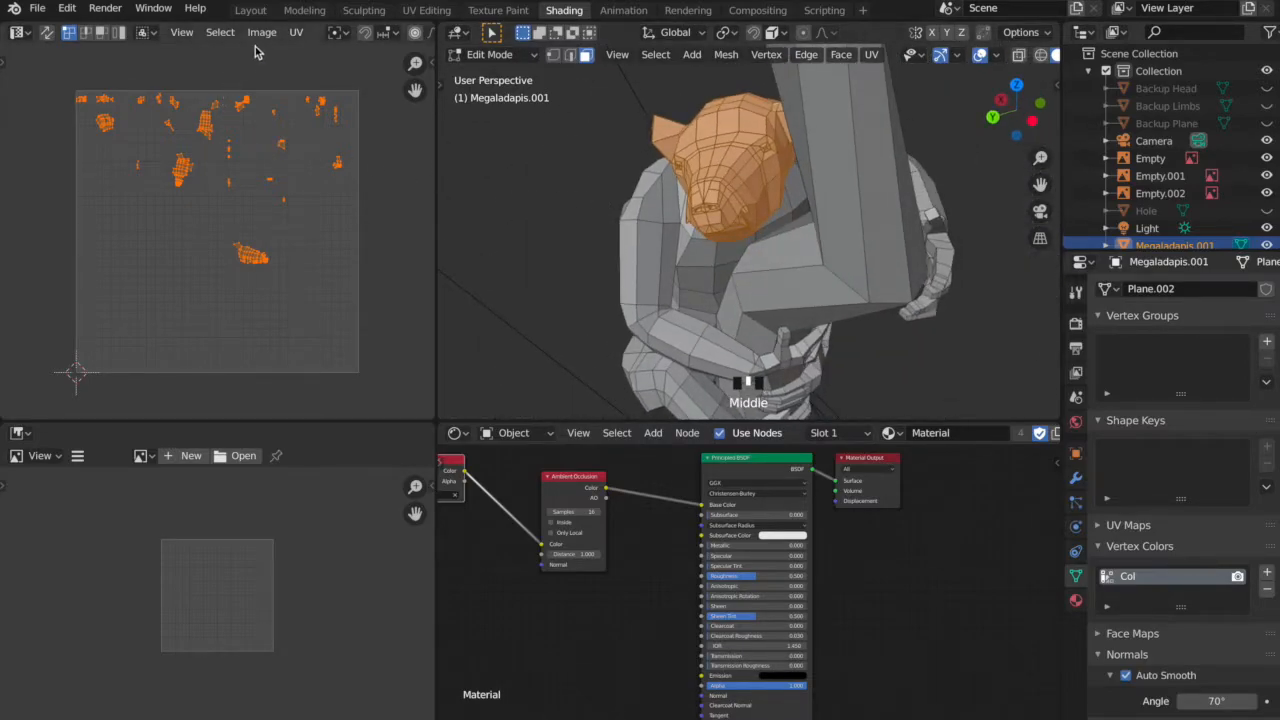
Select the linked UVs of the head faces and scale them up to about 2.145.
{"action": "left_click", "coordinate": [221, 33]}
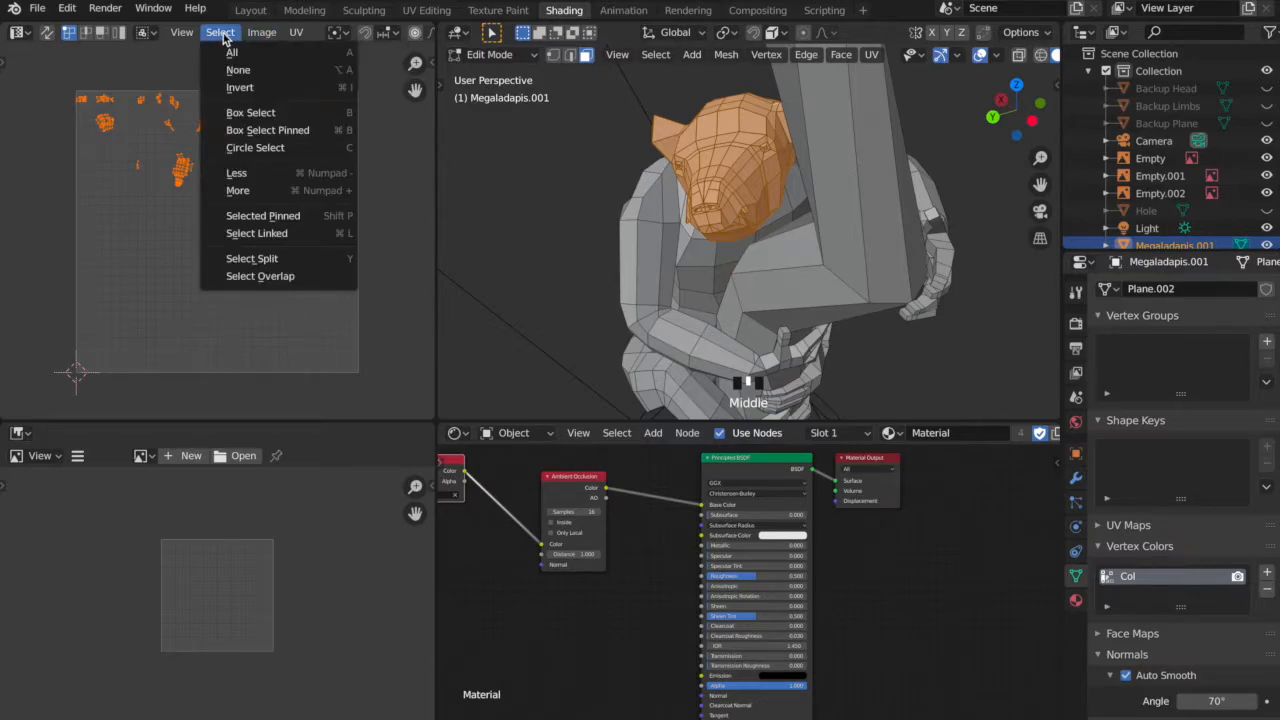
{"action": "left_click", "coordinate": [270, 237]}
{"action": "middle_click_drag", "start_coordinate": [683, 232], "coordinate": [651, 223]}
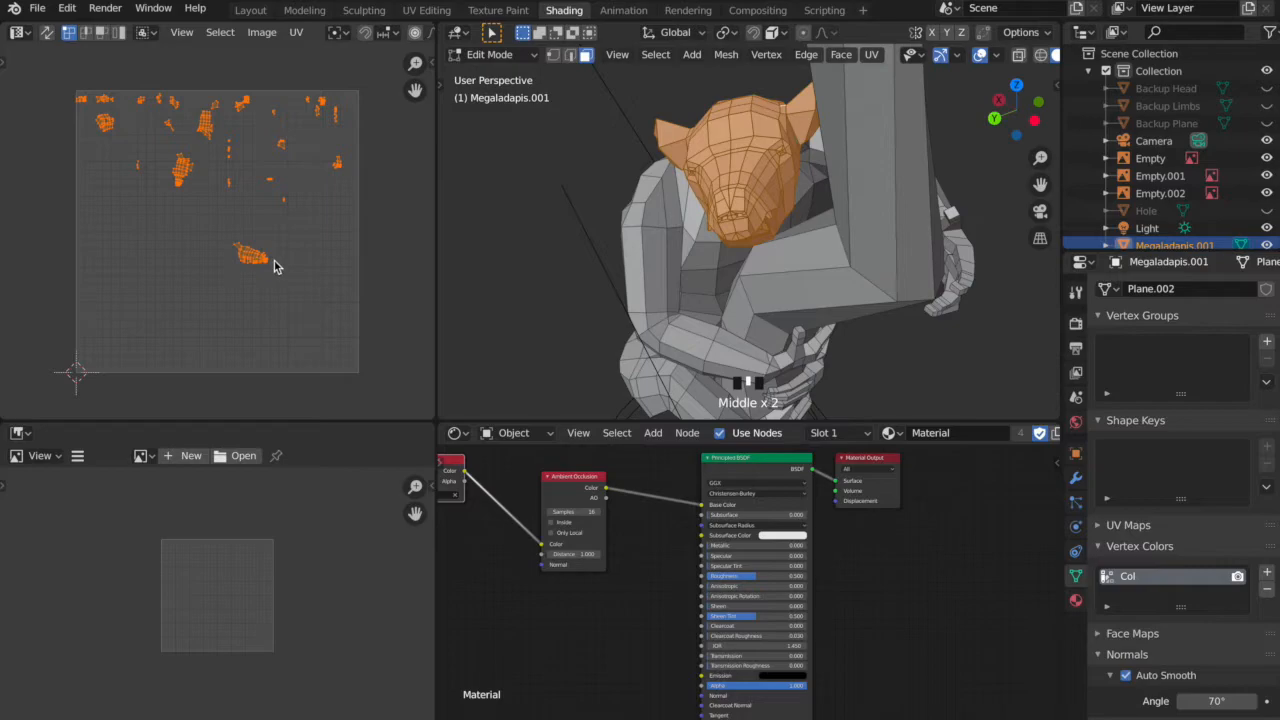
{"action": "key", "text": "s"}
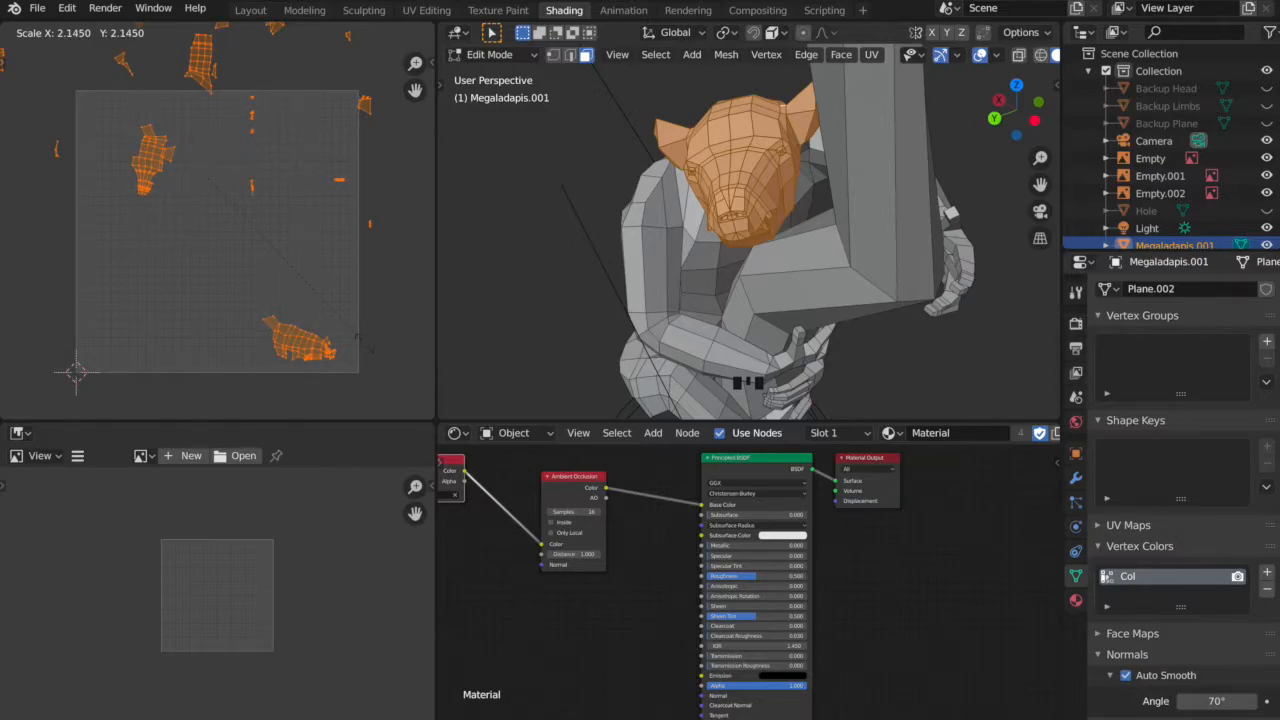
{"action": "left_click", "coordinate": [368, 348]}
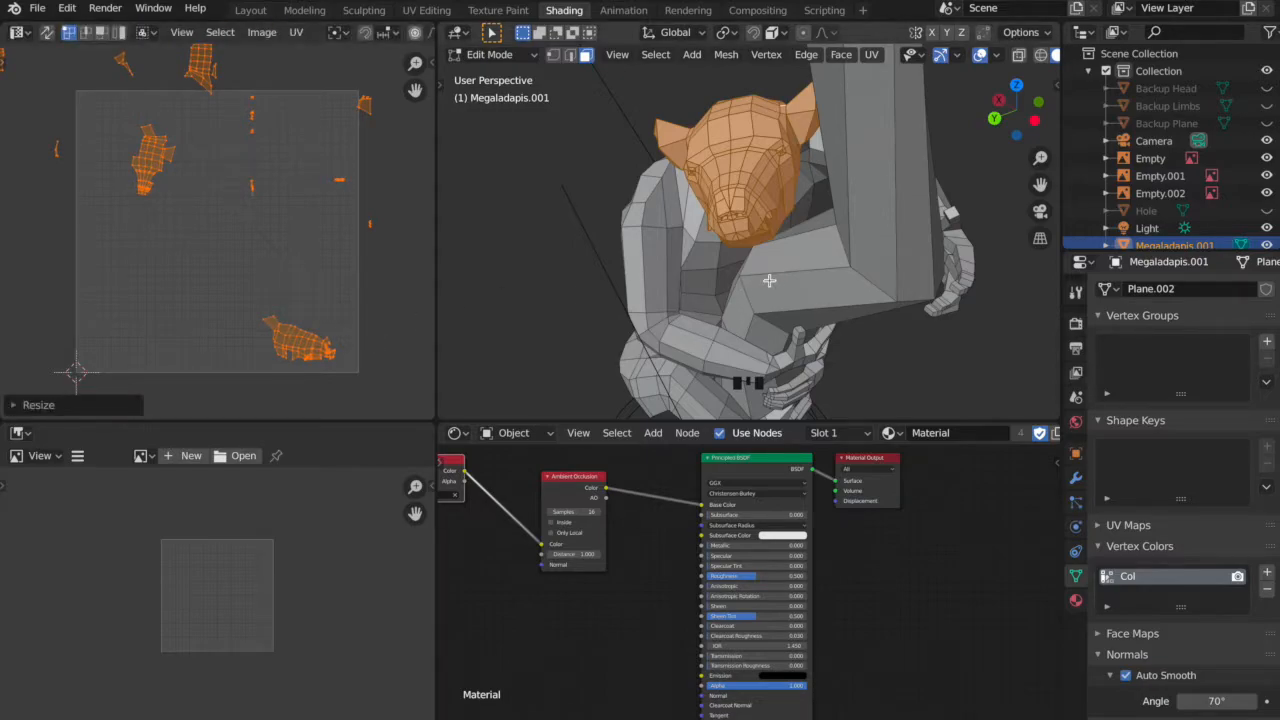
Select all faces of the creature, tree and base and show the UVPackmaster2 options.
{"action": "scroll", "coordinate": [772, 278], "scroll_direction": "down", "scroll_amount": 1}
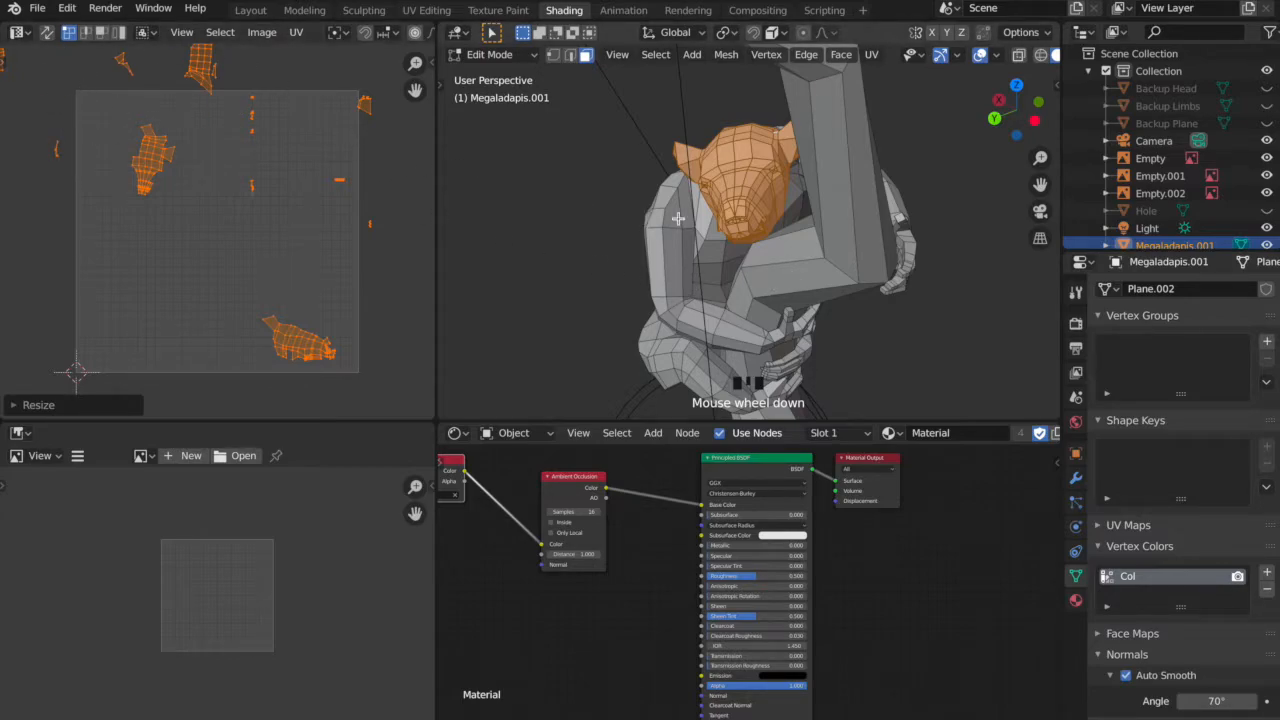
{"action": "scroll", "coordinate": [816, 219], "scroll_direction": "down", "scroll_amount": 1}
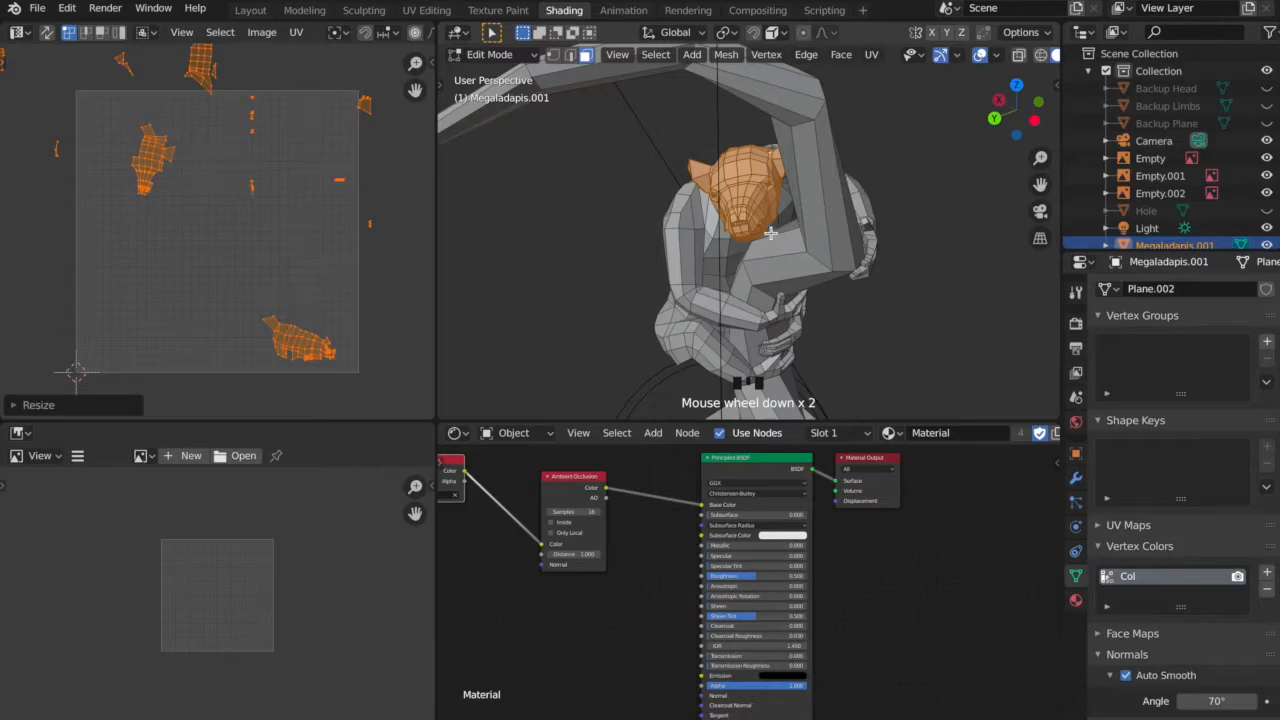
{"action": "key", "text": "a"}
{"action": "left_click", "coordinate": [295, 33]}
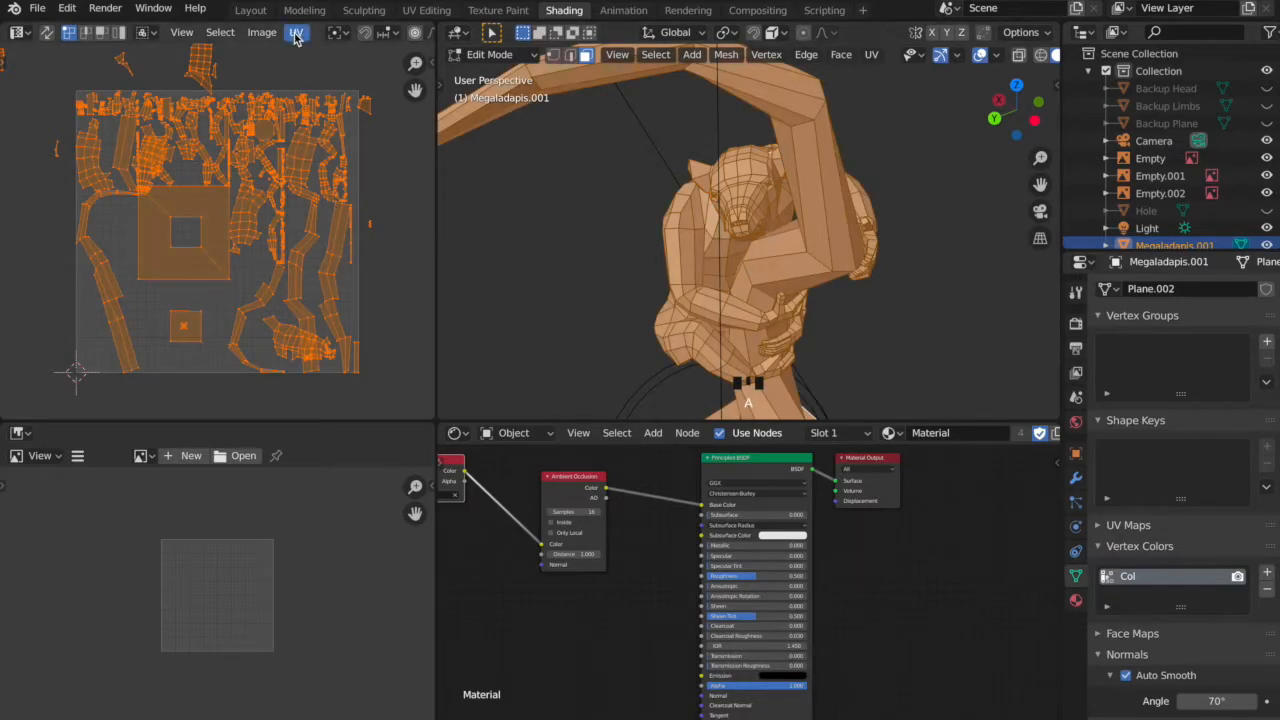
{"action": "left_click", "coordinate": [432, 64]}
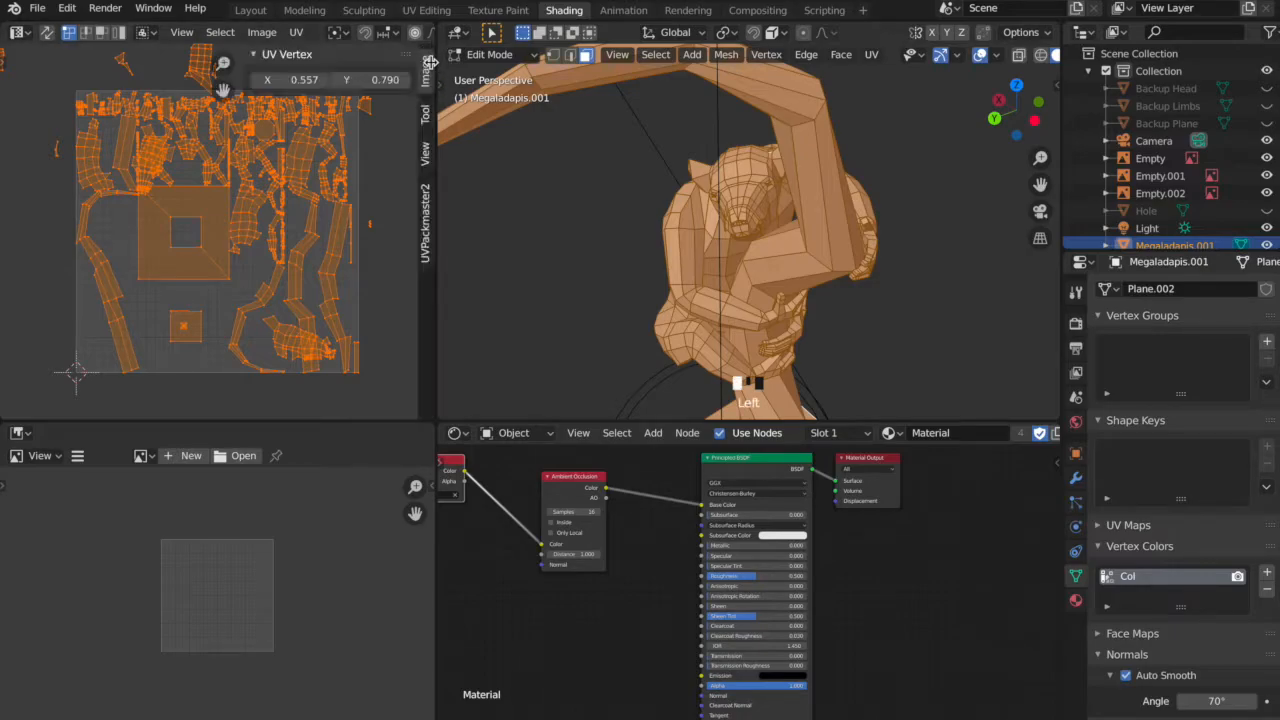
{"action": "left_click", "coordinate": [426, 238]}
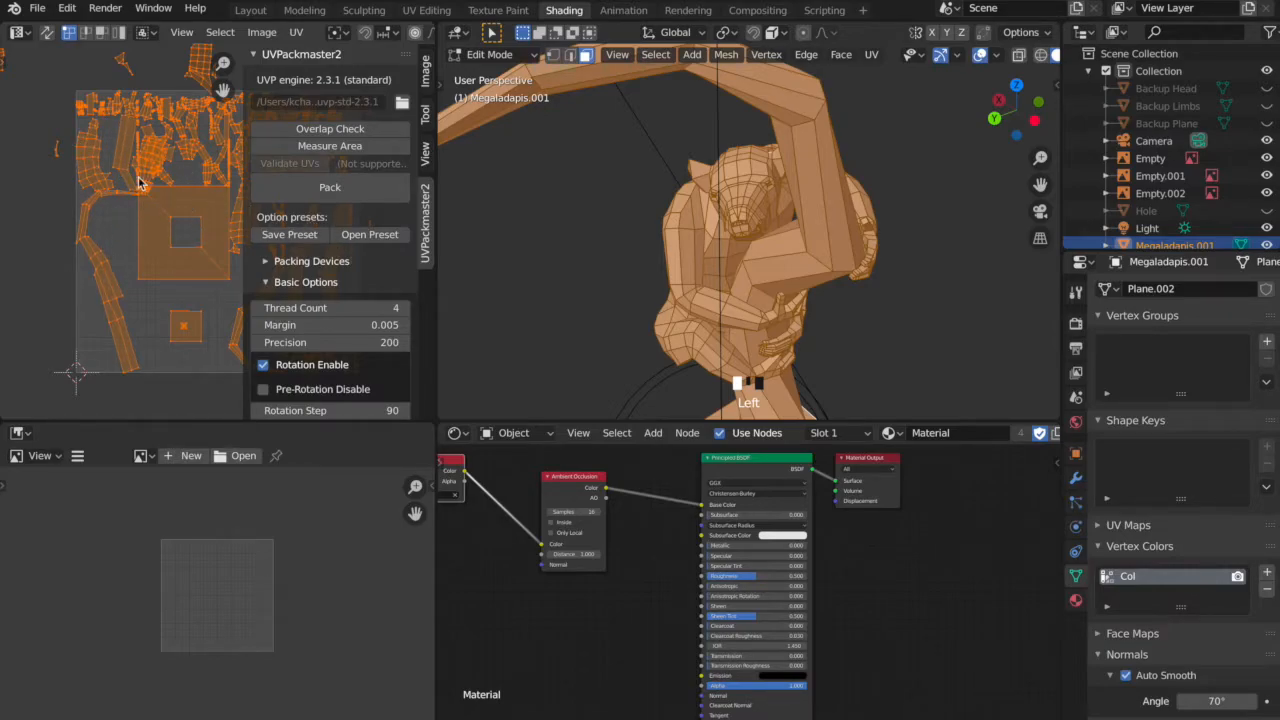
Set the UVPackmaster2 pixel margin to 32 in the advanced packing options.
{"action": "scroll", "coordinate": [373, 257], "scroll_direction": "down", "scroll_amount": 1}
{"action": "scroll", "coordinate": [370, 250], "scroll_direction": "down", "scroll_amount": 3}
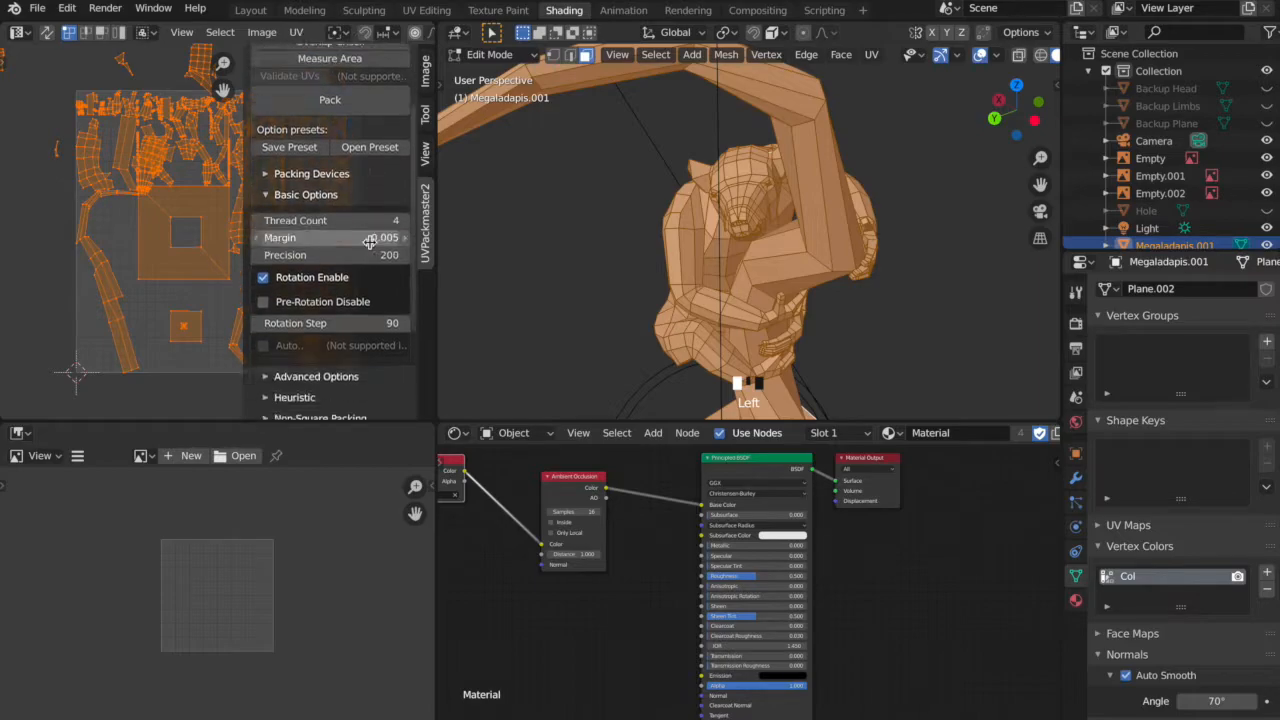
{"action": "scroll", "coordinate": [375, 251], "scroll_direction": "down", "scroll_amount": 5}
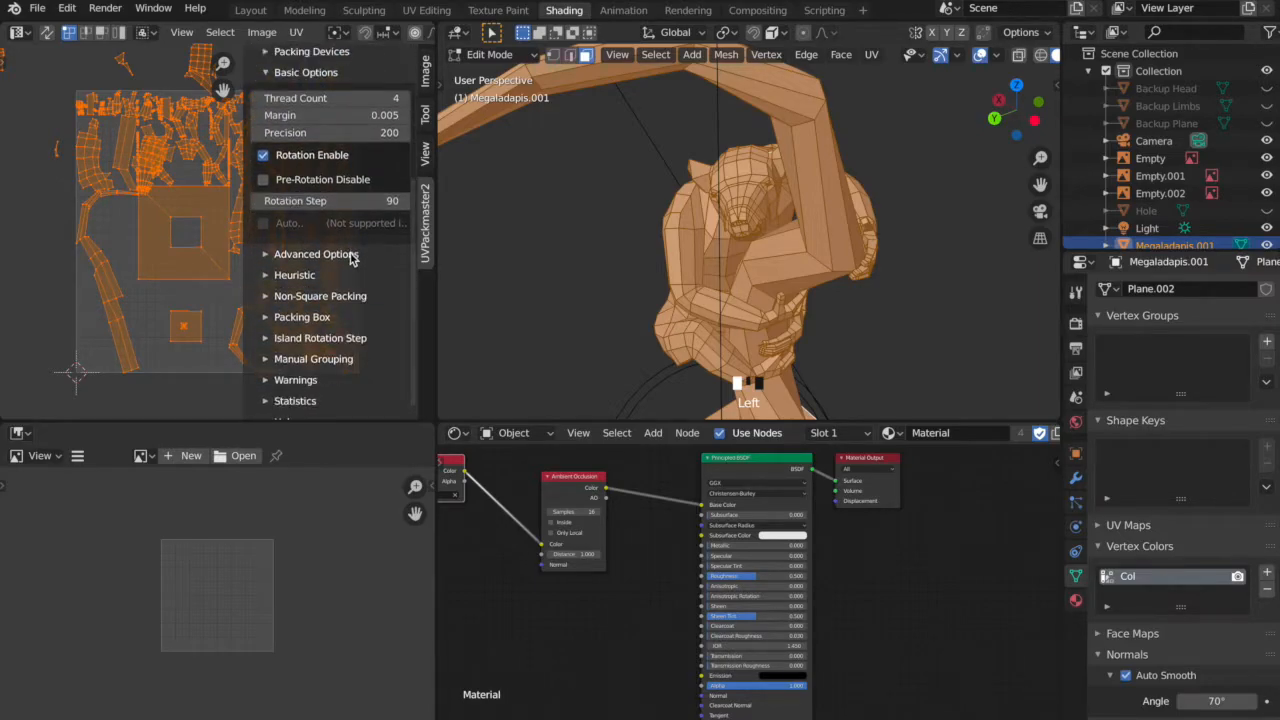
{"action": "left_click", "coordinate": [337, 254]}
{"action": "scroll", "coordinate": [352, 256], "scroll_direction": "down", "scroll_amount": 7}
{"action": "scroll", "coordinate": [352, 256], "scroll_direction": "down", "scroll_amount": 1}
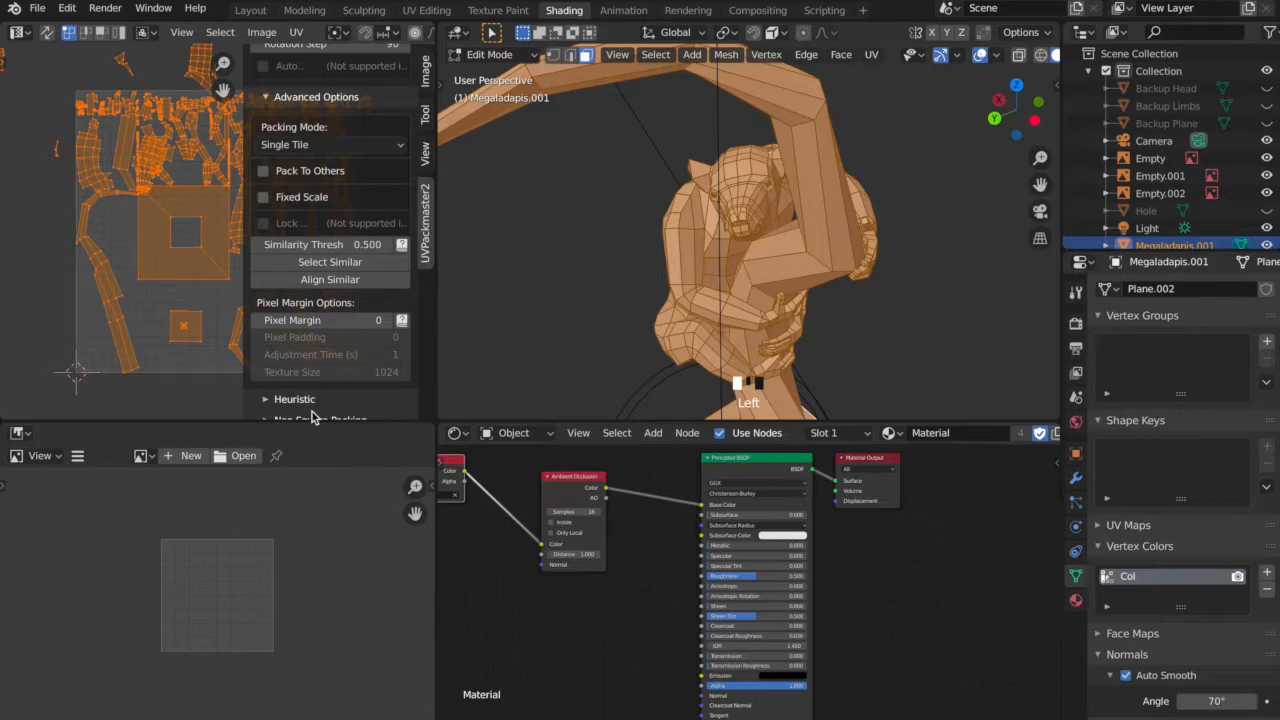
{"action": "scroll", "coordinate": [312, 345], "scroll_direction": "down", "scroll_amount": 1}
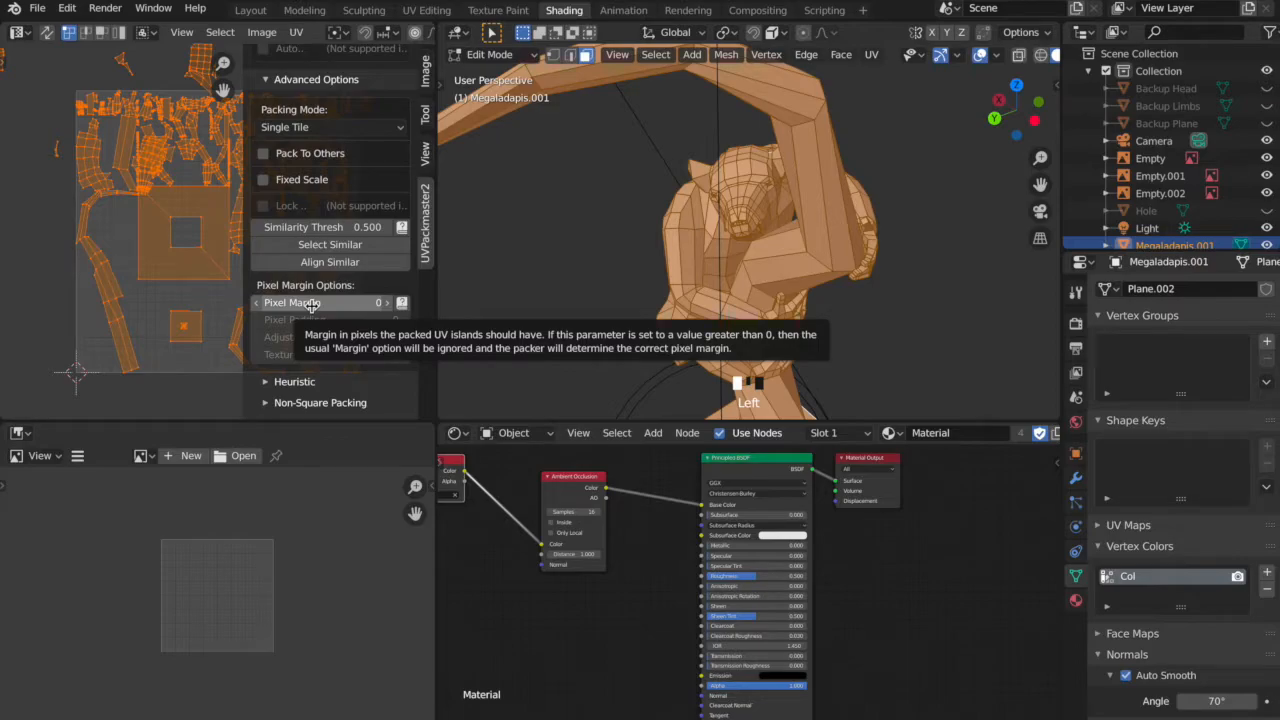
{"action": "left_click", "coordinate": [312, 303]}
{"action": "type", "text": "32"}
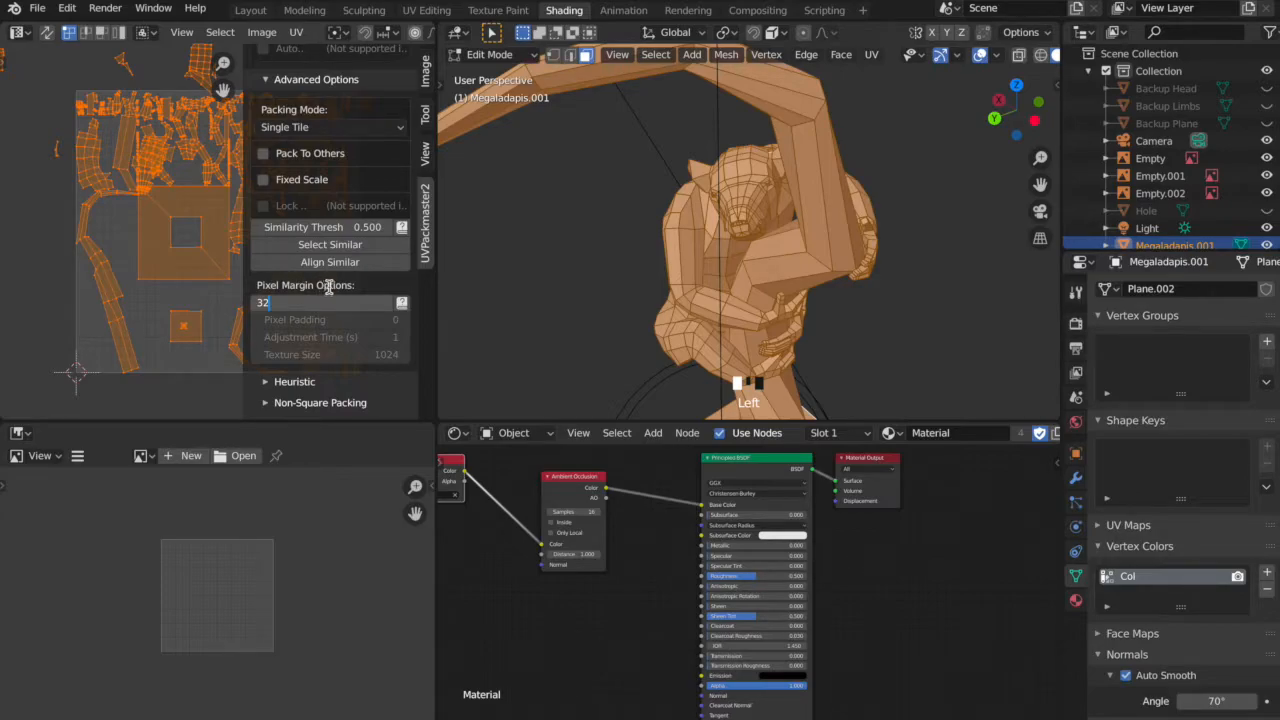
{"action": "key", "text": "Return"}
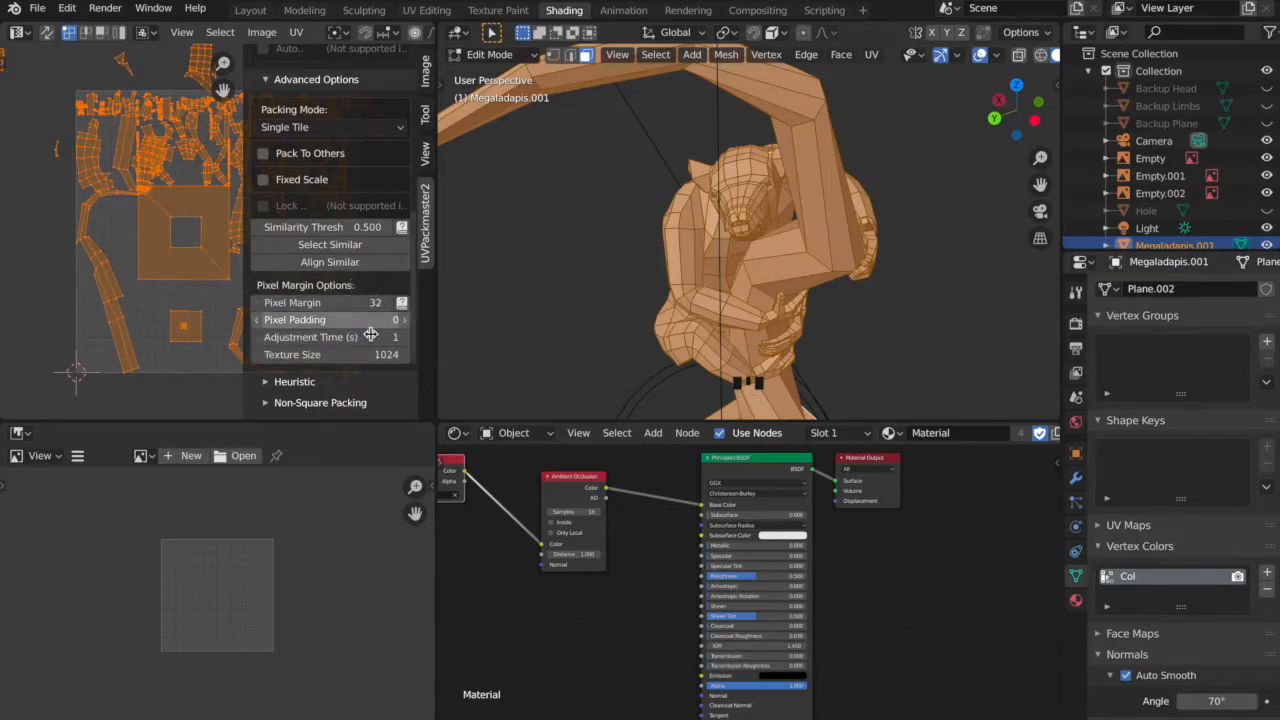
Enable the heuristic packing search and set its search time to 10 seconds.
{"action": "scroll", "coordinate": [341, 339], "scroll_direction": "down", "scroll_amount": 1}
{"action": "scroll", "coordinate": [341, 339], "scroll_direction": "down", "scroll_amount": 2}
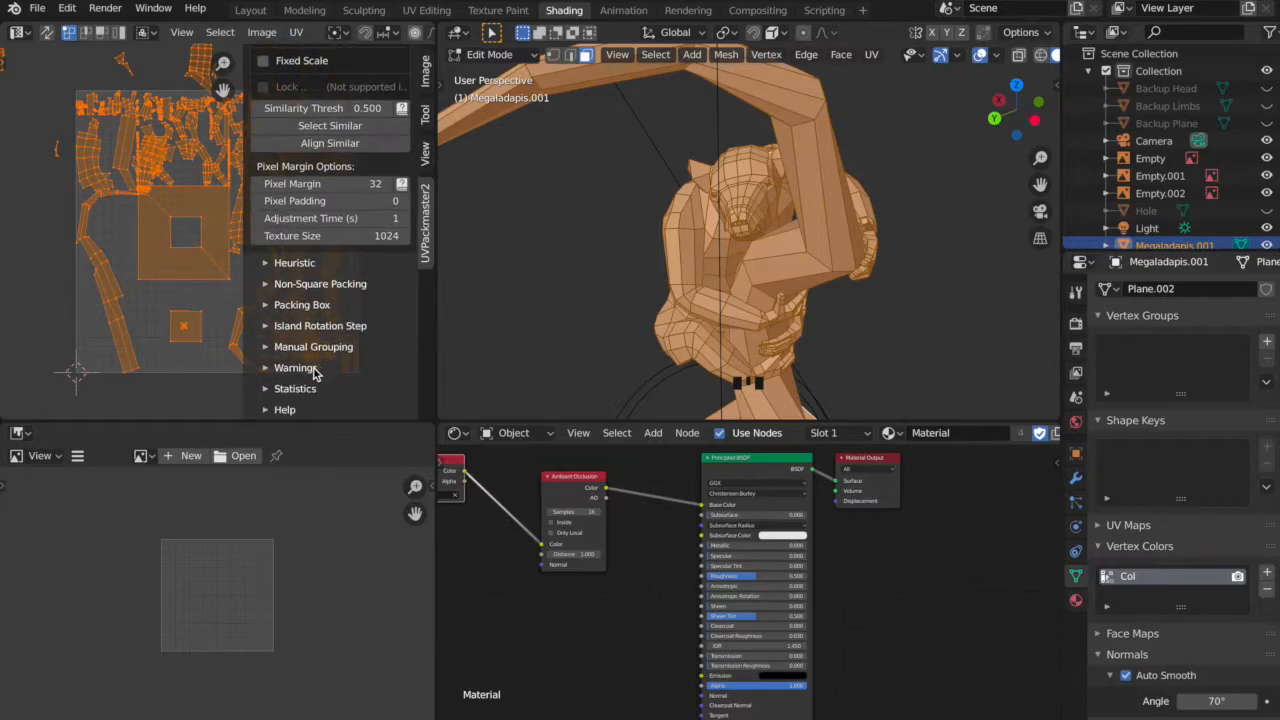
{"action": "left_click", "coordinate": [297, 264]}
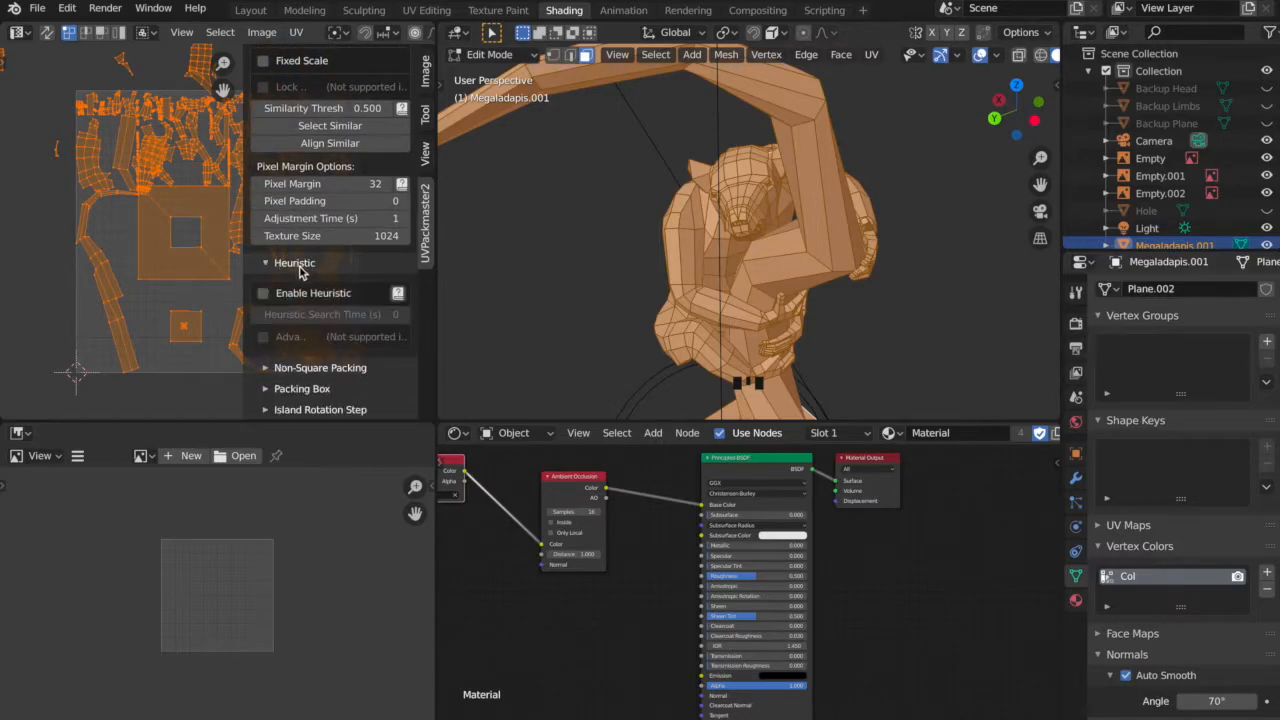
{"action": "left_click", "coordinate": [263, 292]}
{"action": "left_click", "coordinate": [322, 311]}
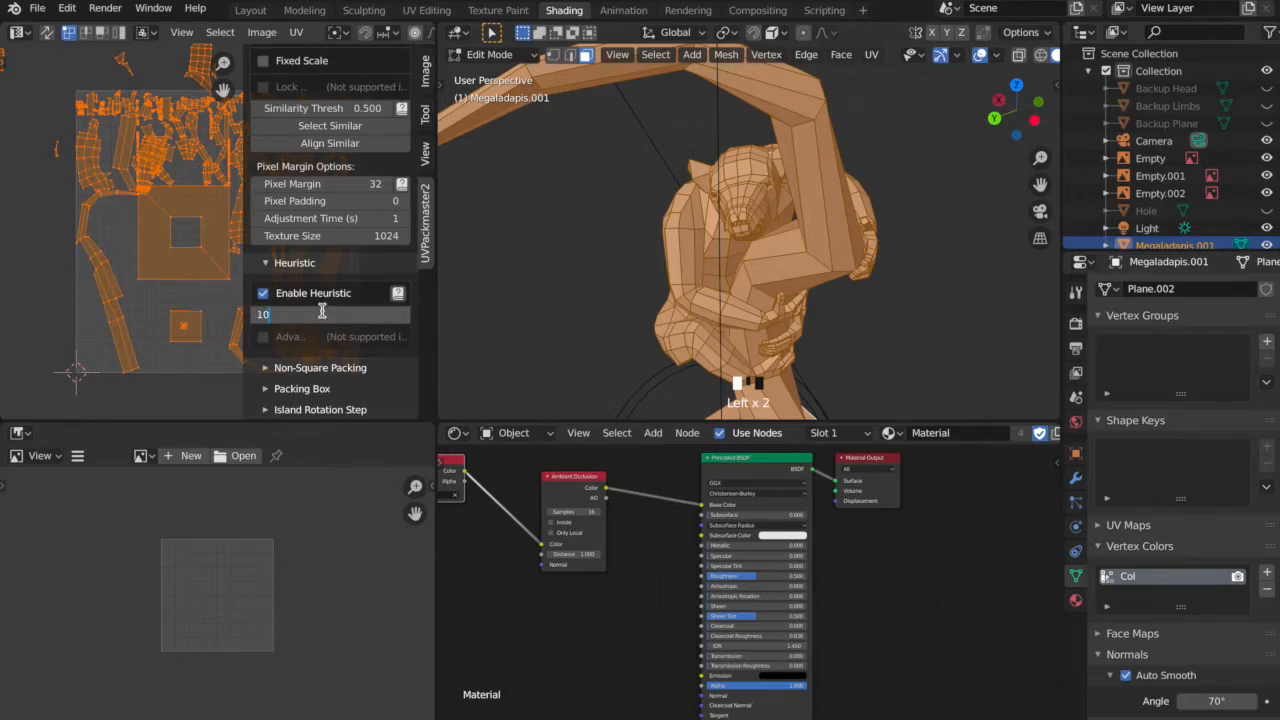
{"action": "type", "text": "10"}
{"action": "key", "text": "Return"}
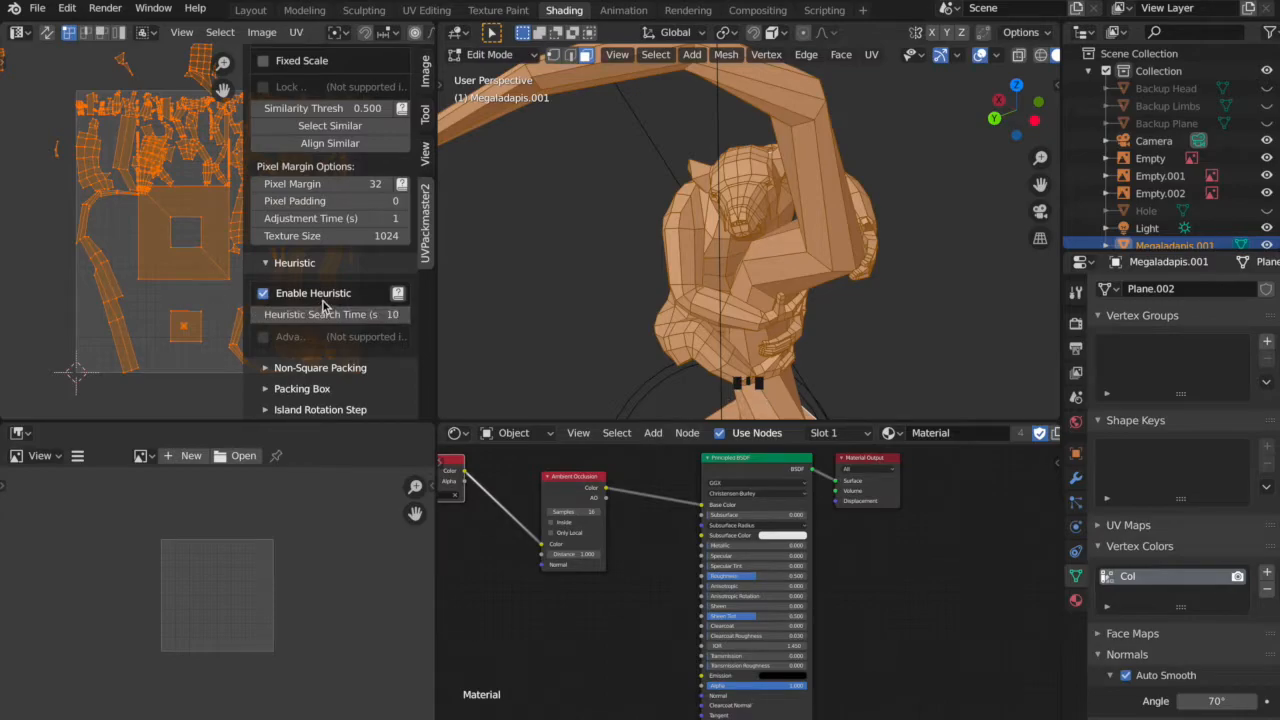
Pack all selected UV islands into the UV square with UVPackmaster2.
{"action": "scroll", "coordinate": [322, 305], "scroll_direction": "up", "scroll_amount": 8}
{"action": "scroll", "coordinate": [330, 245], "scroll_direction": "up", "scroll_amount": 5}
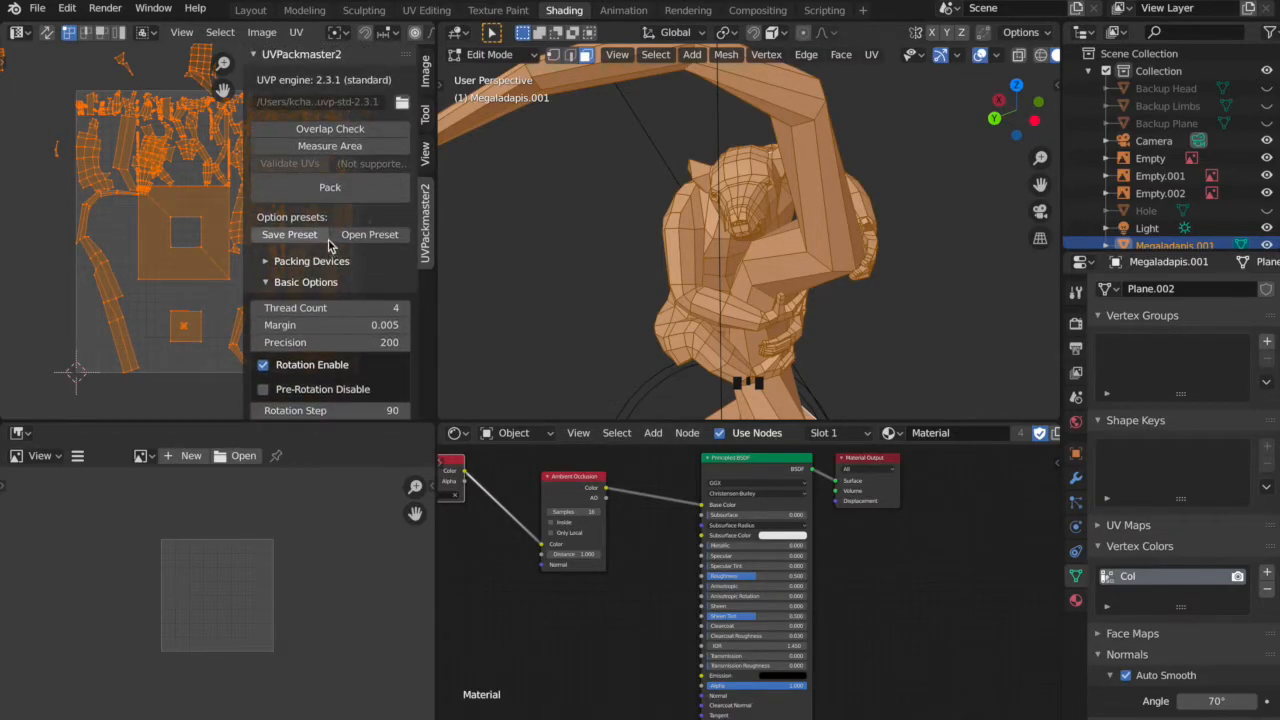
{"action": "left_click", "coordinate": [283, 196]}
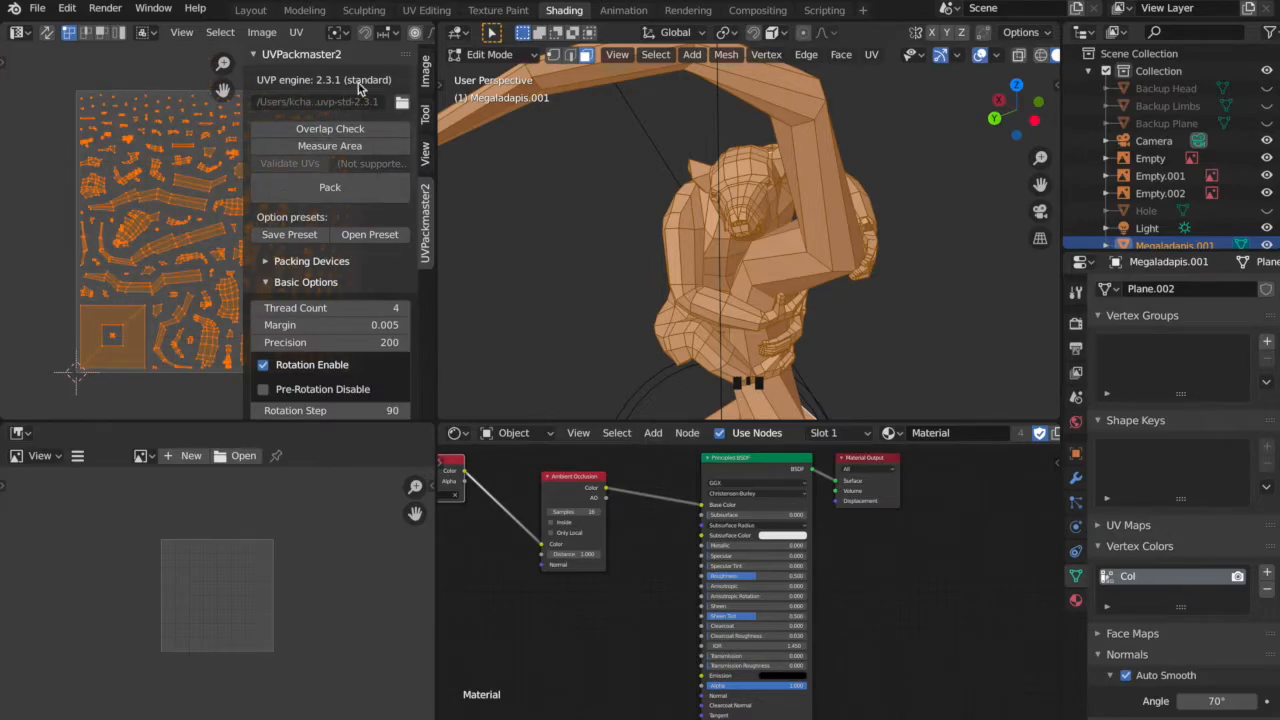
Set the texture size used for the pixel margin calculation to 2048.
{"action": "scroll", "coordinate": [320, 292], "scroll_direction": "down", "scroll_amount": 8}
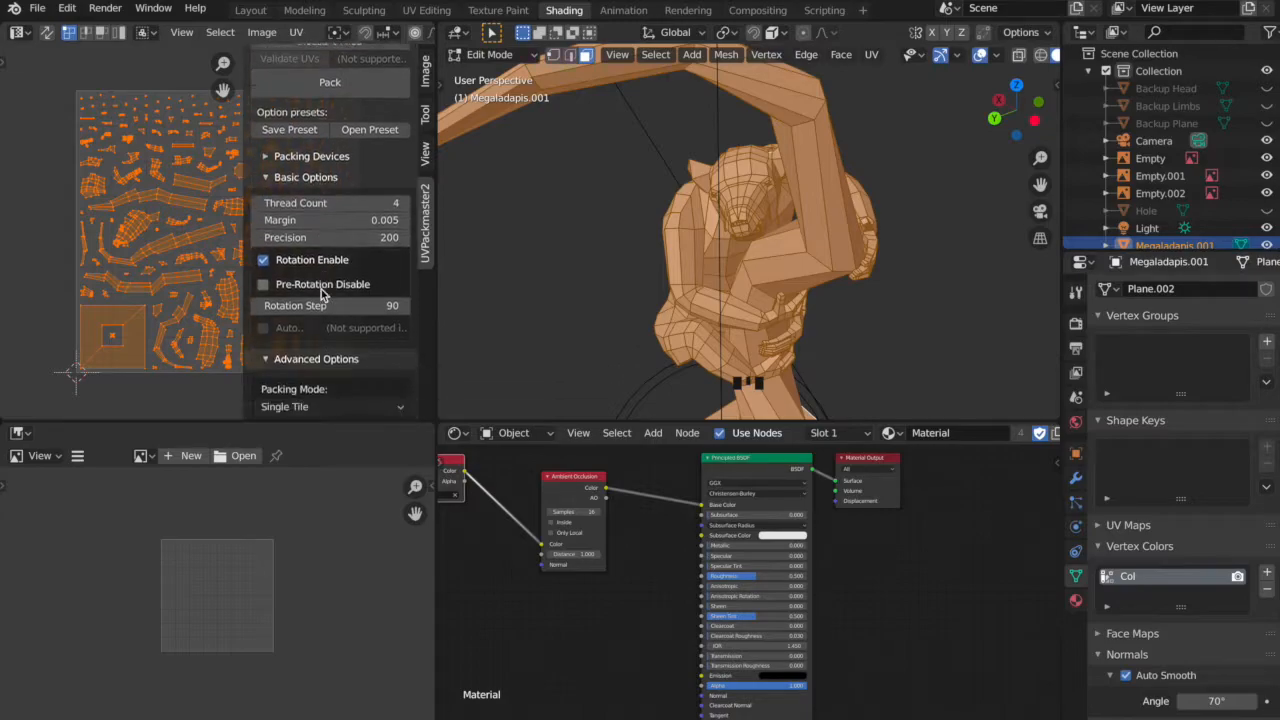
{"action": "scroll", "coordinate": [346, 291], "scroll_direction": "down", "scroll_amount": 2}
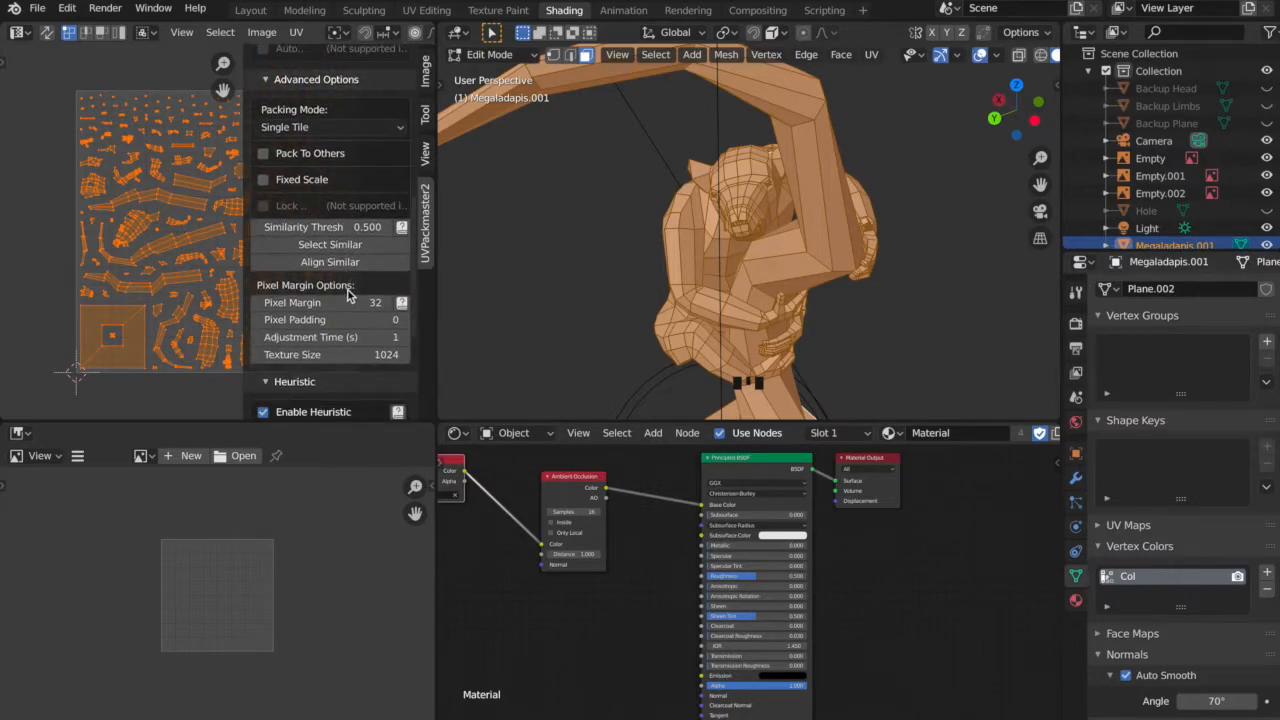
{"action": "scroll", "coordinate": [350, 376], "scroll_direction": "down", "scroll_amount": 1}
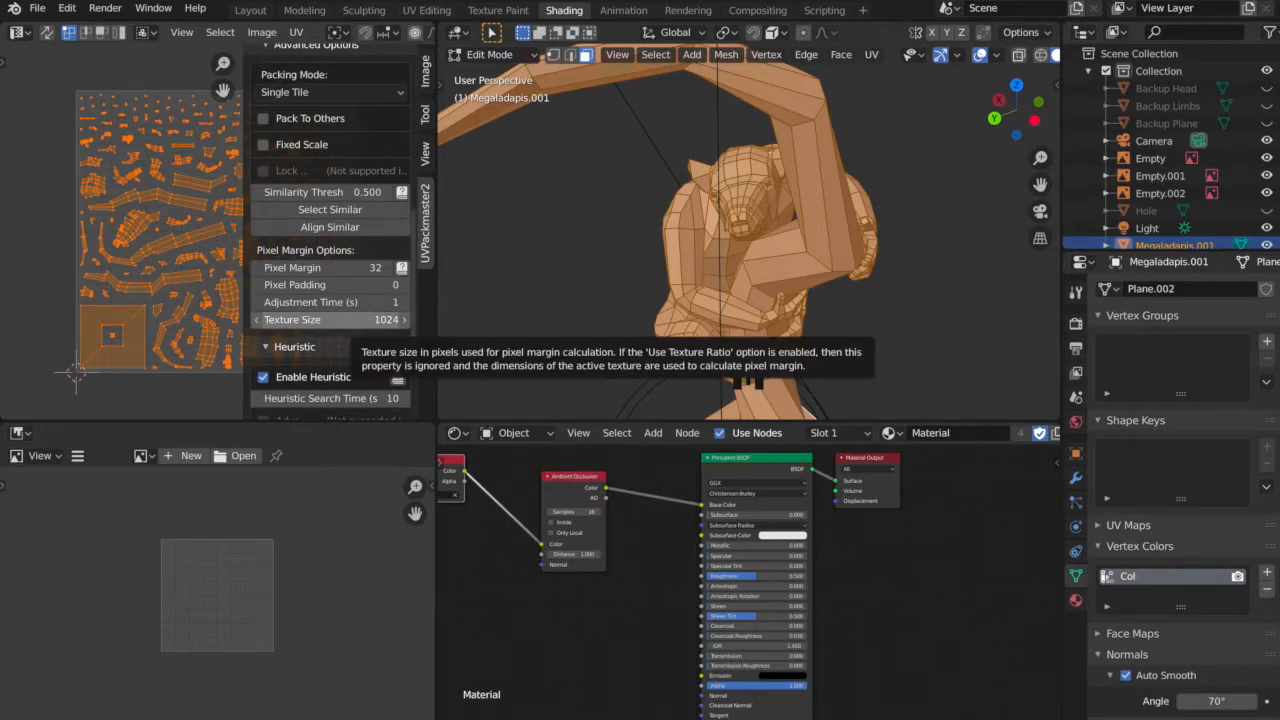
{"action": "left_click", "coordinate": [368, 320]}
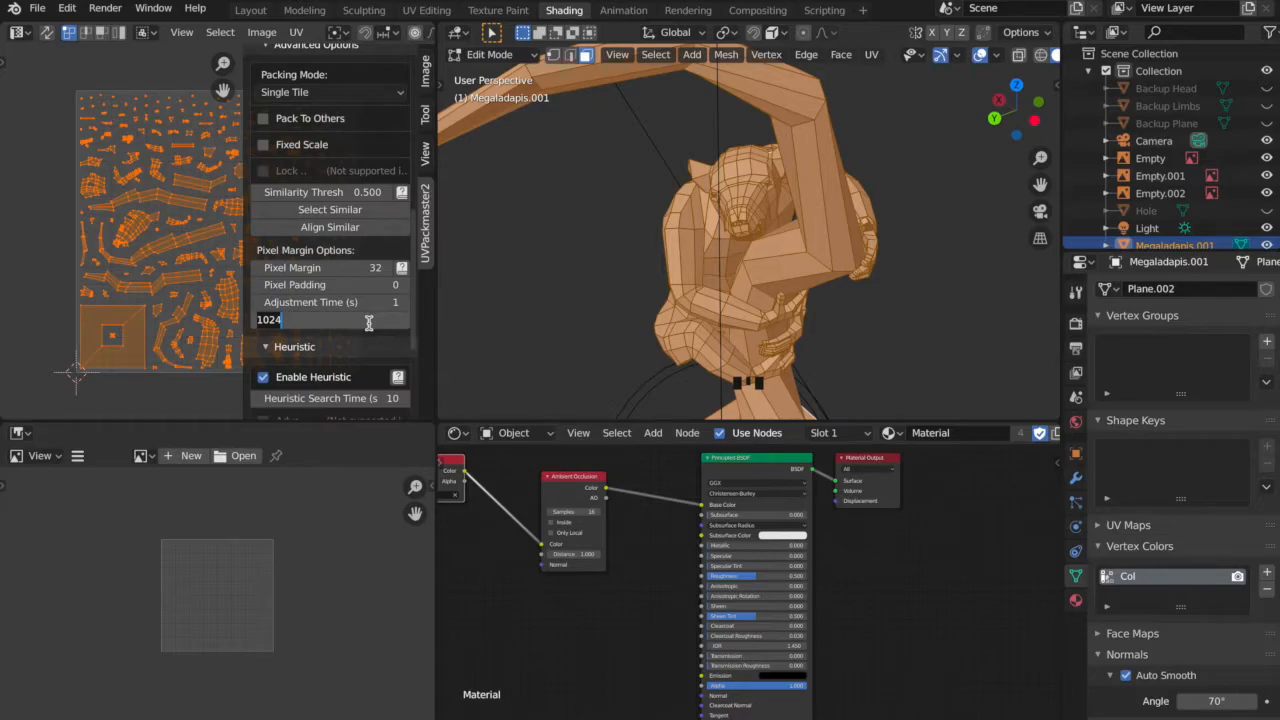
{"action": "type", "text": "20"}
{"action": "key", "text": "Return"}
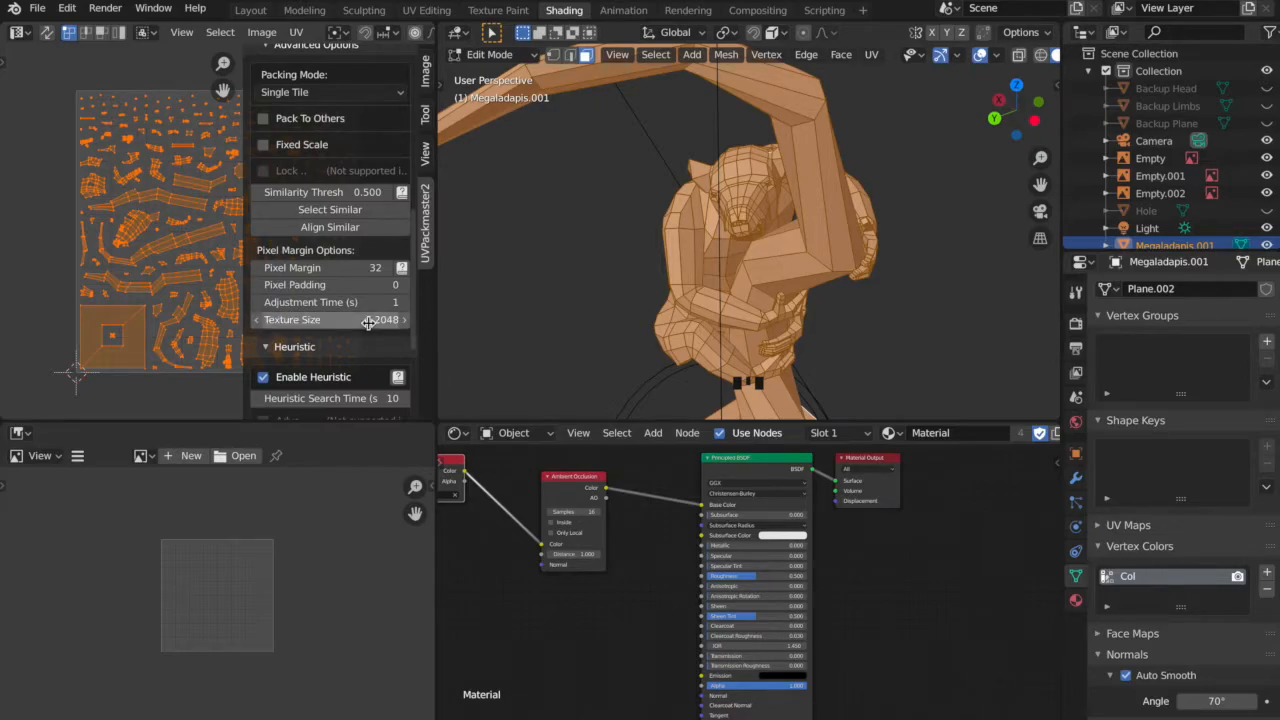
{"action": "scroll", "coordinate": [368, 320], "scroll_direction": "up", "scroll_amount": 10}
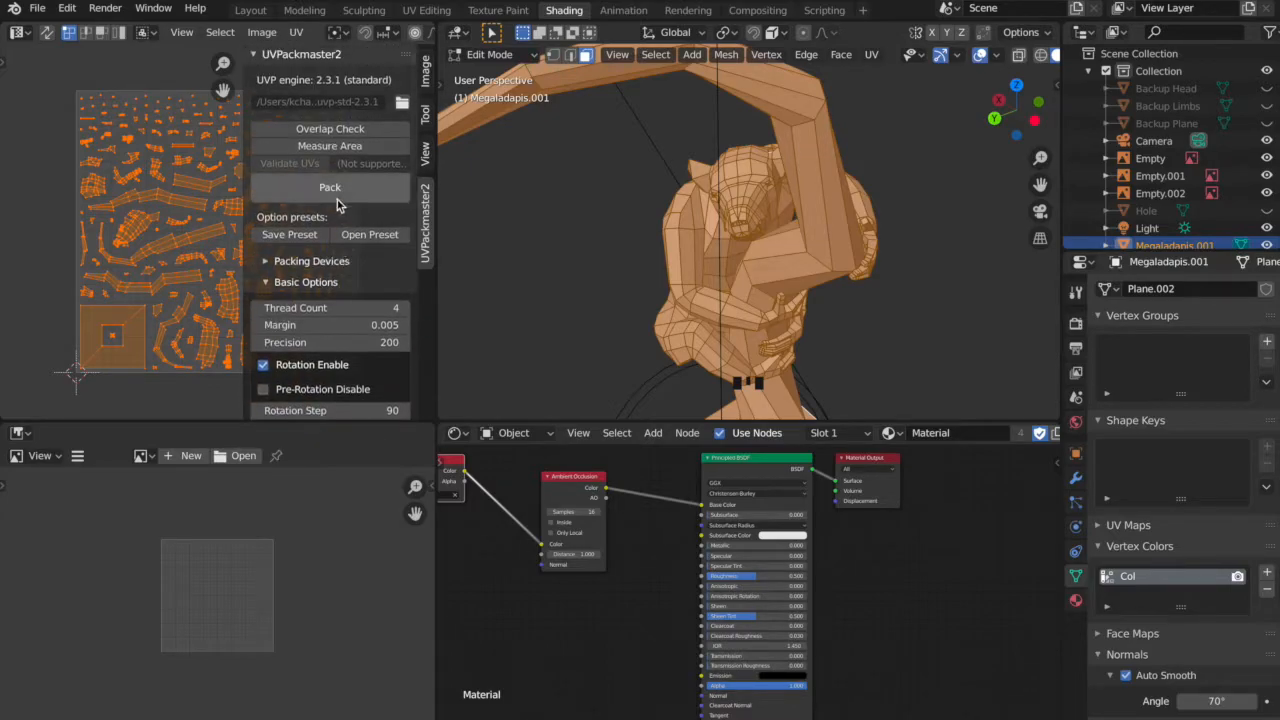
Repack the selected UV islands using the updated pixel margin settings and collapse the UVPackmaster2 options.
{"action": "left_click", "coordinate": [336, 193]}
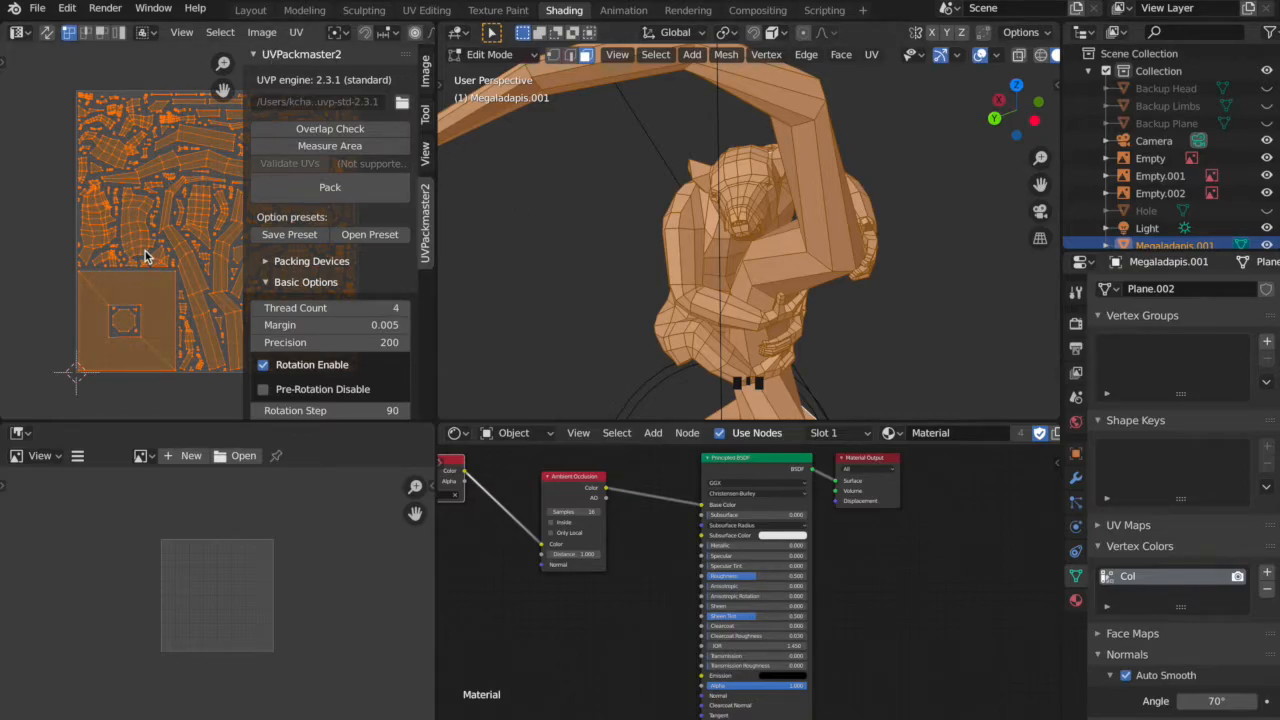
{"action": "left_click", "coordinate": [262, 54]}
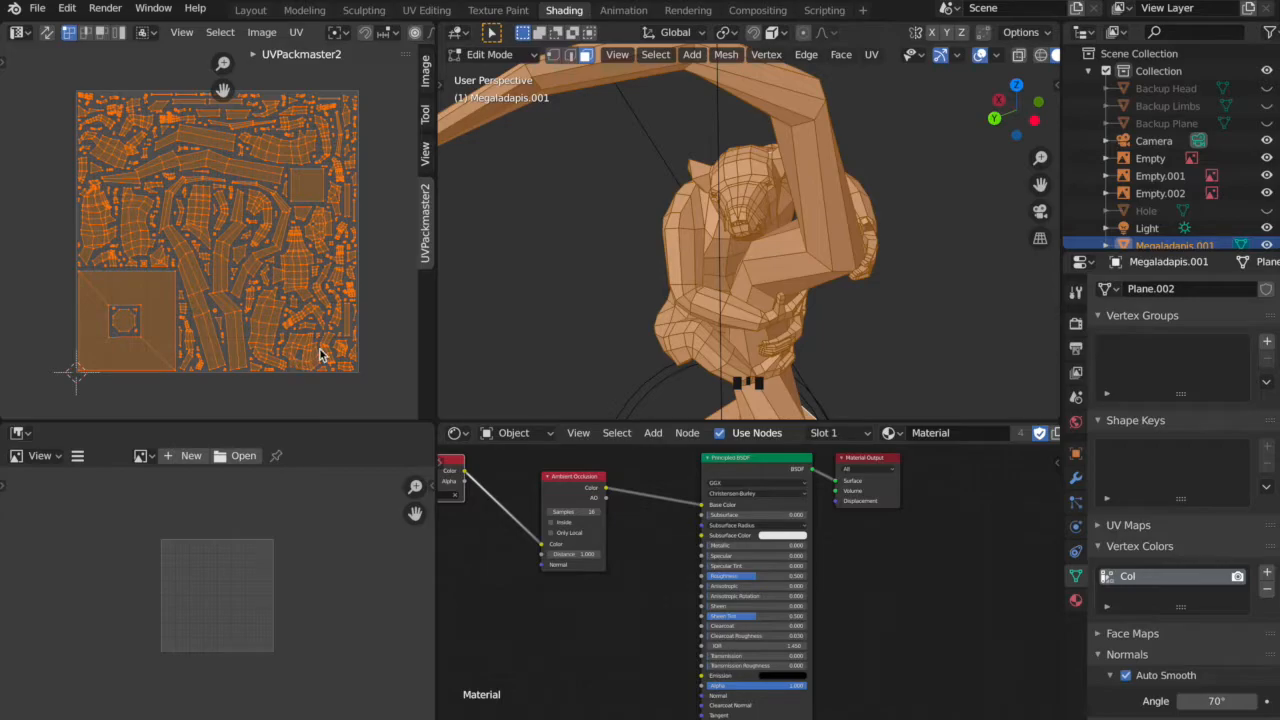
Create a blank image named "text" at 2048 × 2048 px without an alpha channel.
{"action": "left_click", "coordinate": [177, 456]}
{"action": "left_click", "coordinate": [222, 441]}
{"action": "type", "text": "text"}
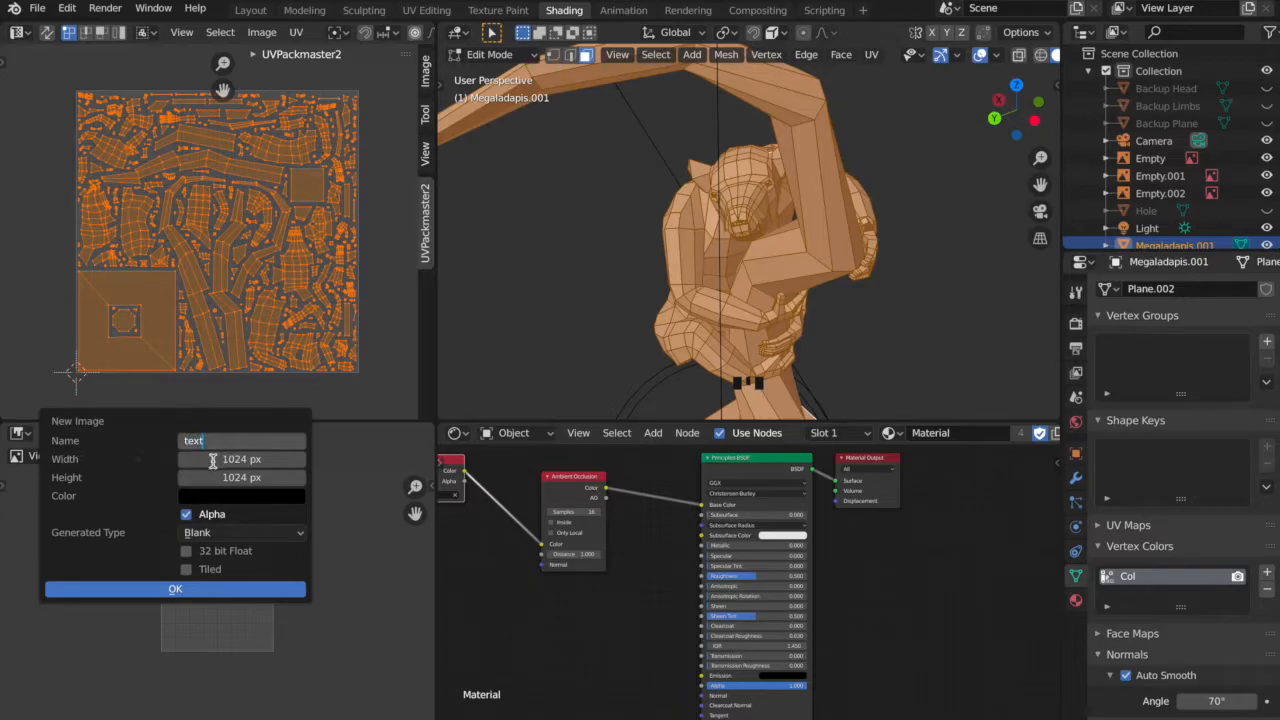
{"action": "left_click", "coordinate": [213, 460]}
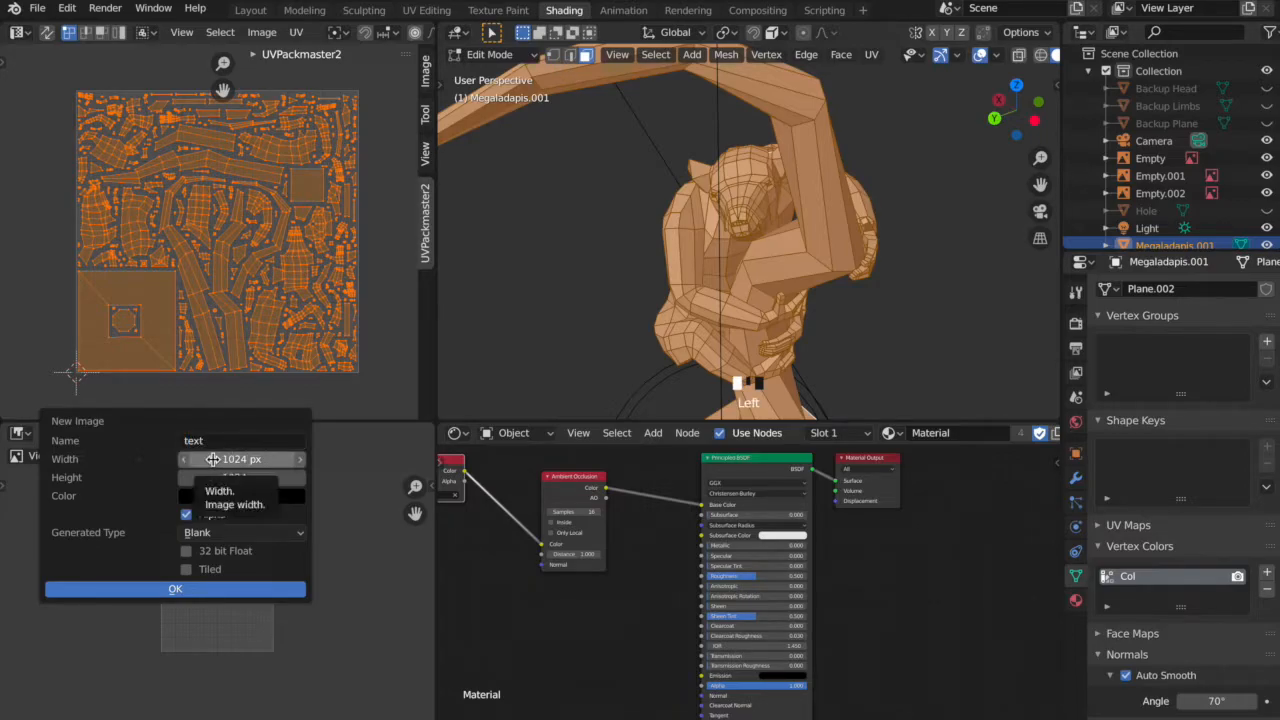
{"action": "left_click", "coordinate": [213, 459]}
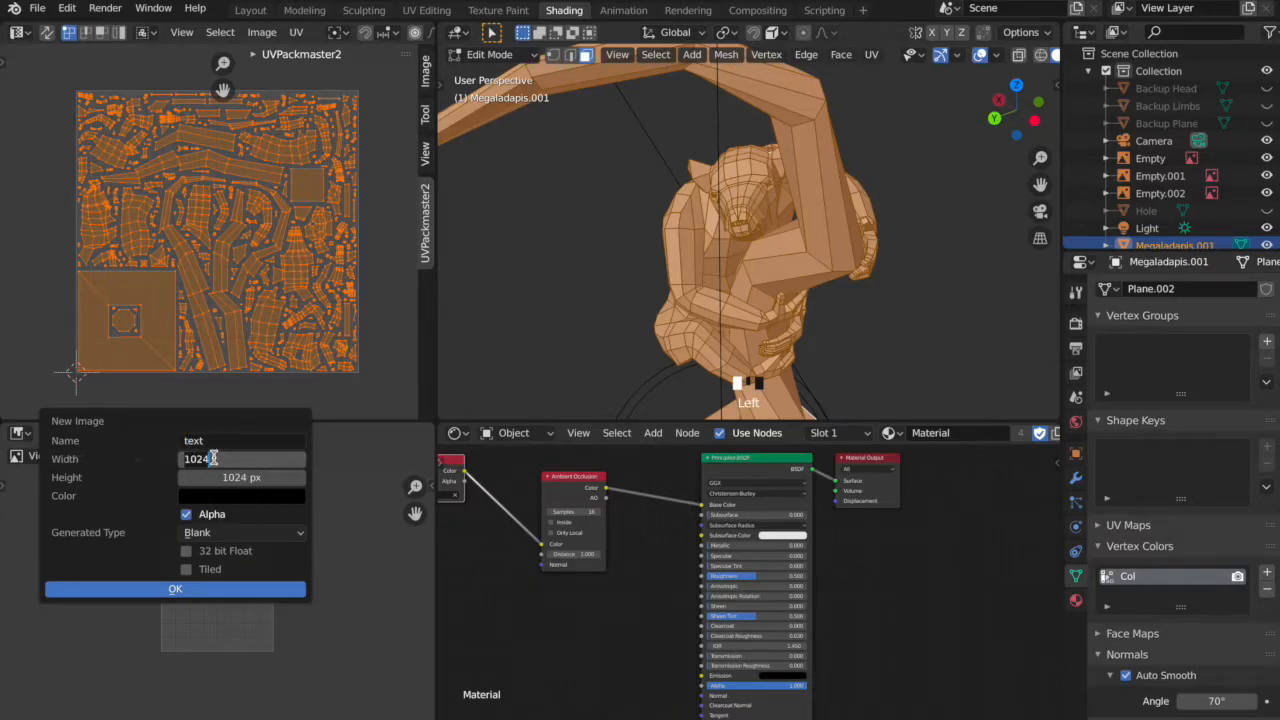
{"action": "type", "text": "2048"}
{"action": "key", "text": "Tab"}
{"action": "type", "text": "20"}
{"action": "left_click", "coordinate": [186, 515]}
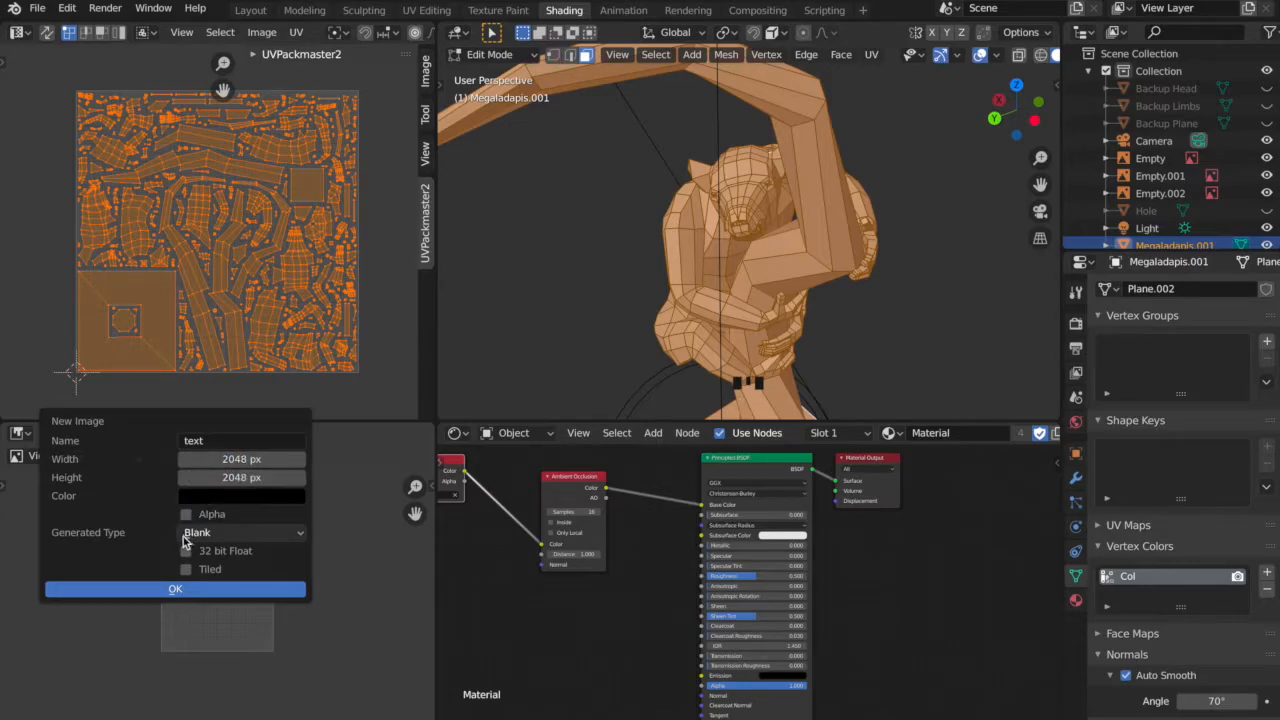
{"action": "left_click", "coordinate": [205, 591]}
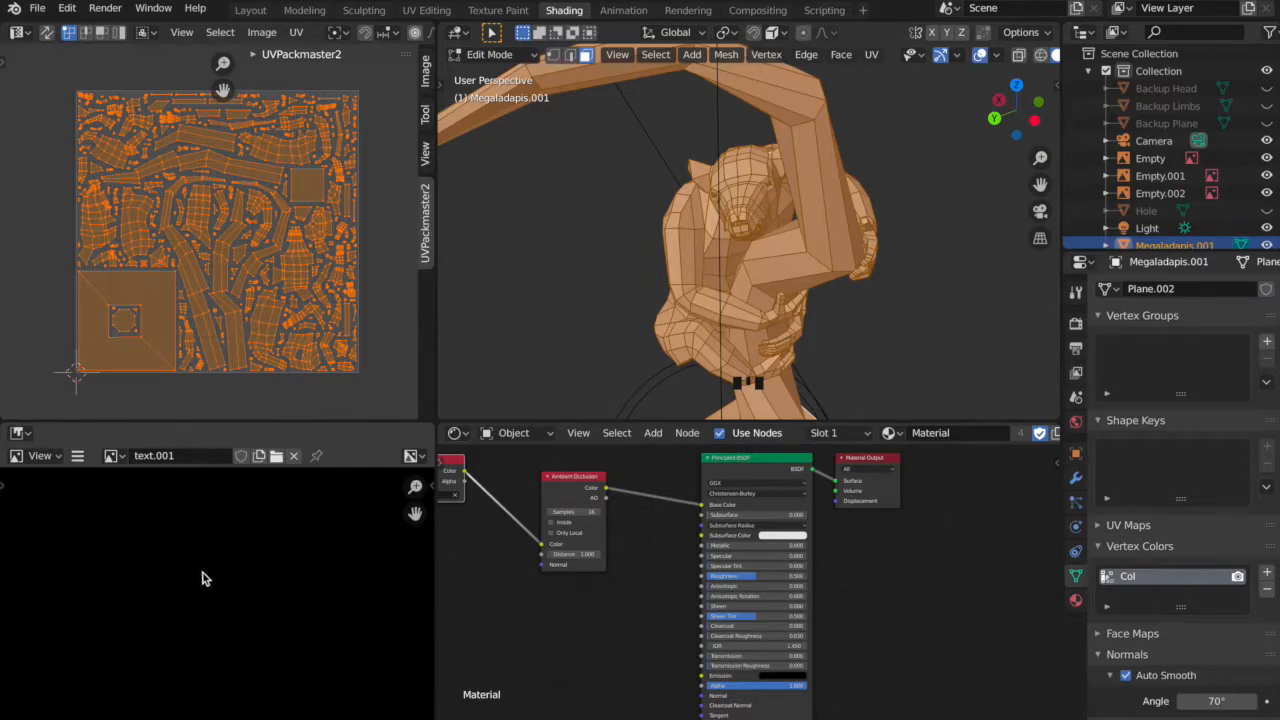
Save the new black image into the Megaladapis folder as text.001.exr, in OpenEXR format with the ZIPS (lossless) codec.
{"action": "scroll", "coordinate": [203, 577], "scroll_direction": "down", "scroll_amount": 3}
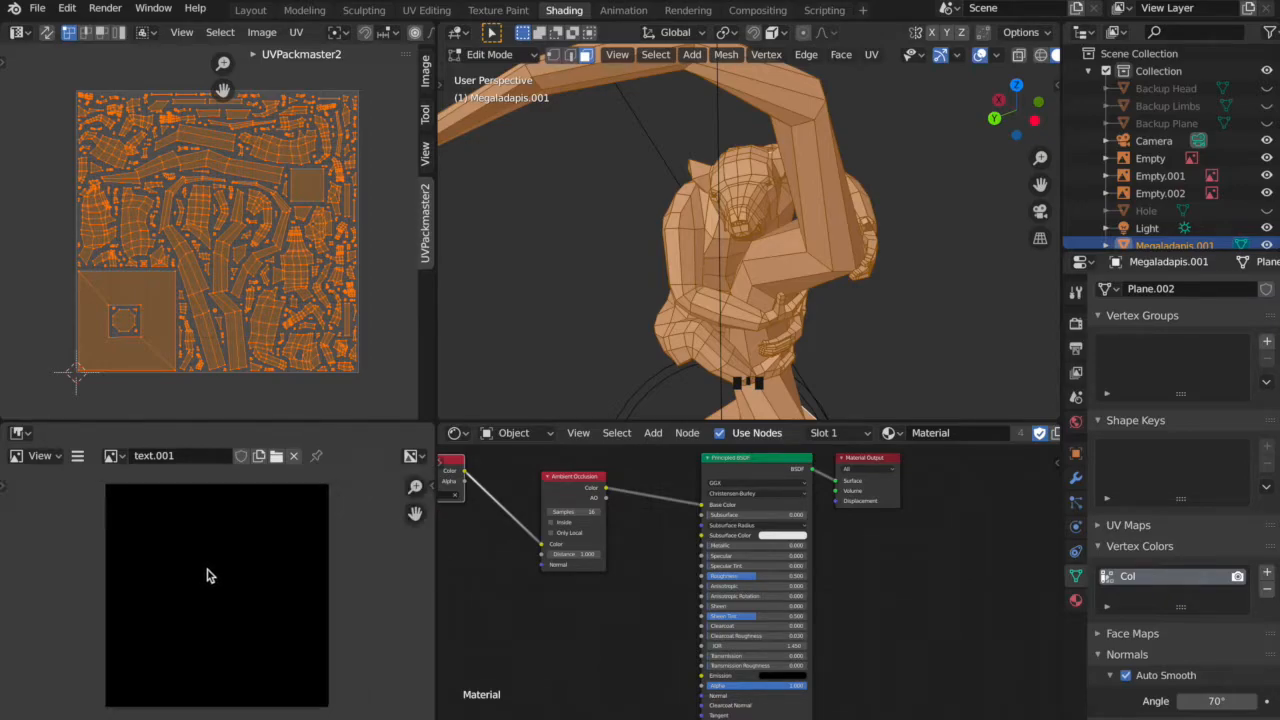
{"action": "left_click", "coordinate": [78, 457]}
{"action": "mouse_move", "coordinate": [97, 501]}
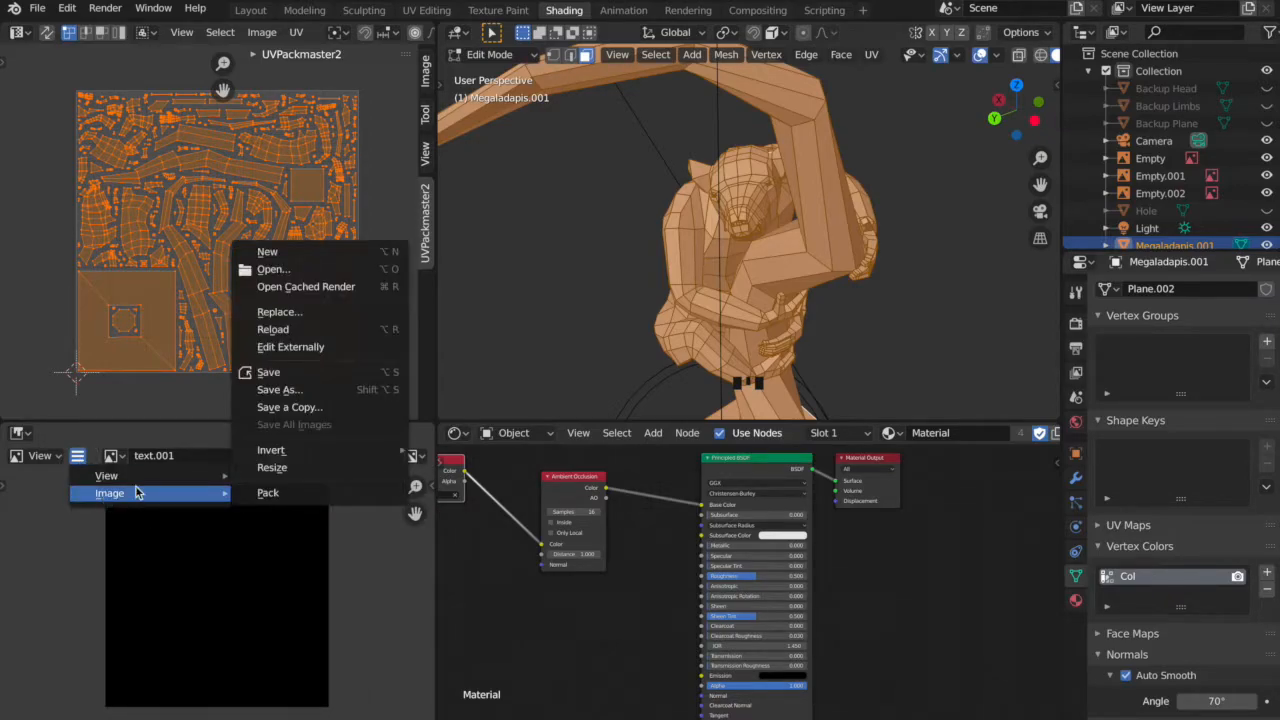
{"action": "left_click", "coordinate": [302, 375]}
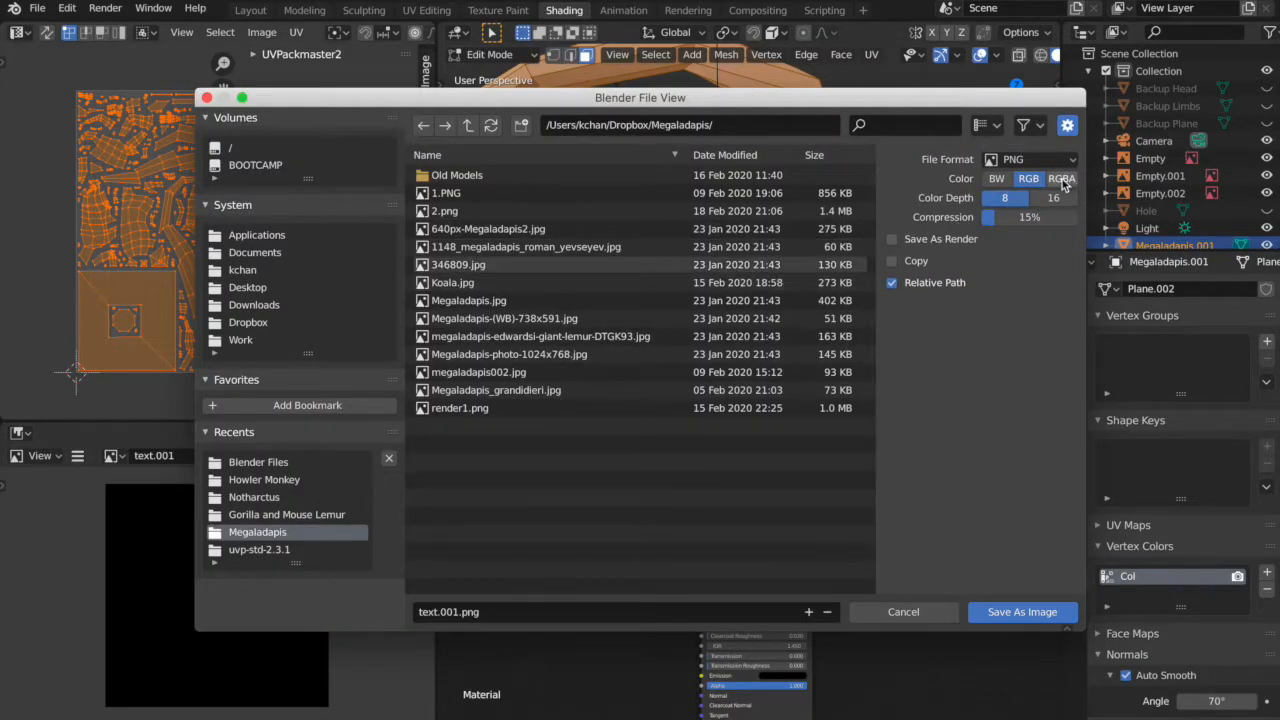
{"action": "left_click", "coordinate": [1021, 161]}
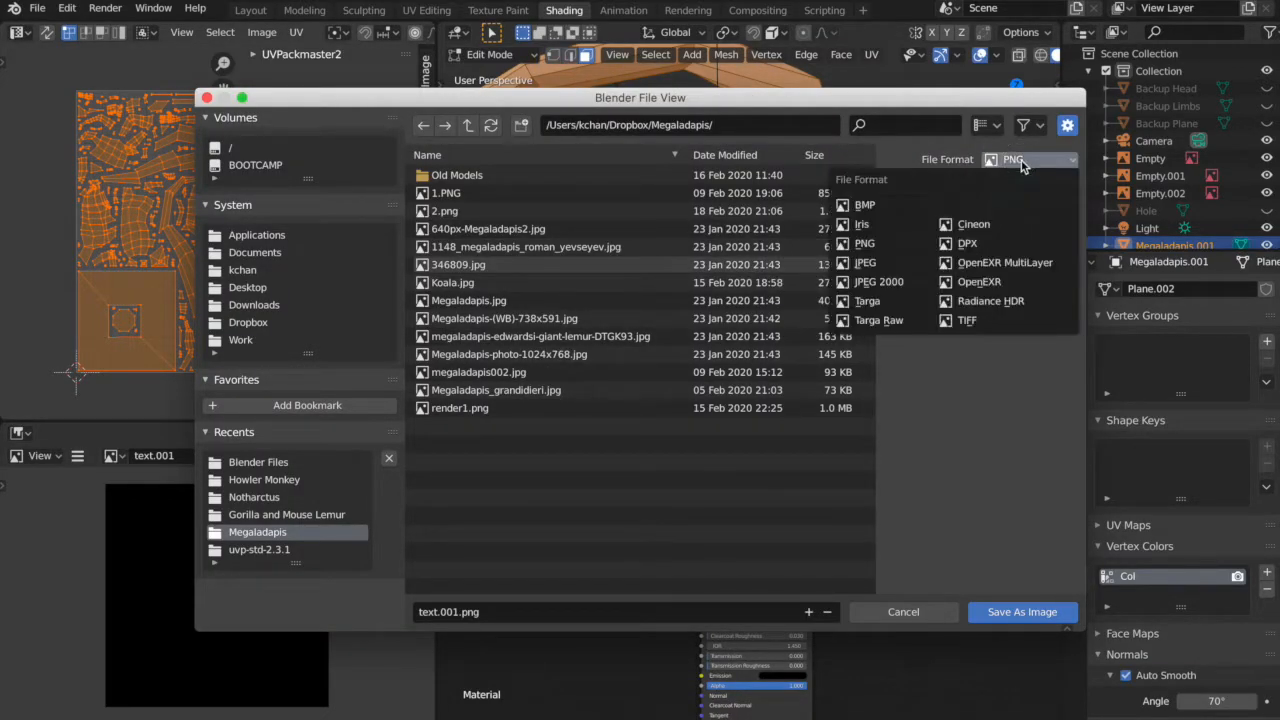
{"action": "left_click", "coordinate": [975, 284]}
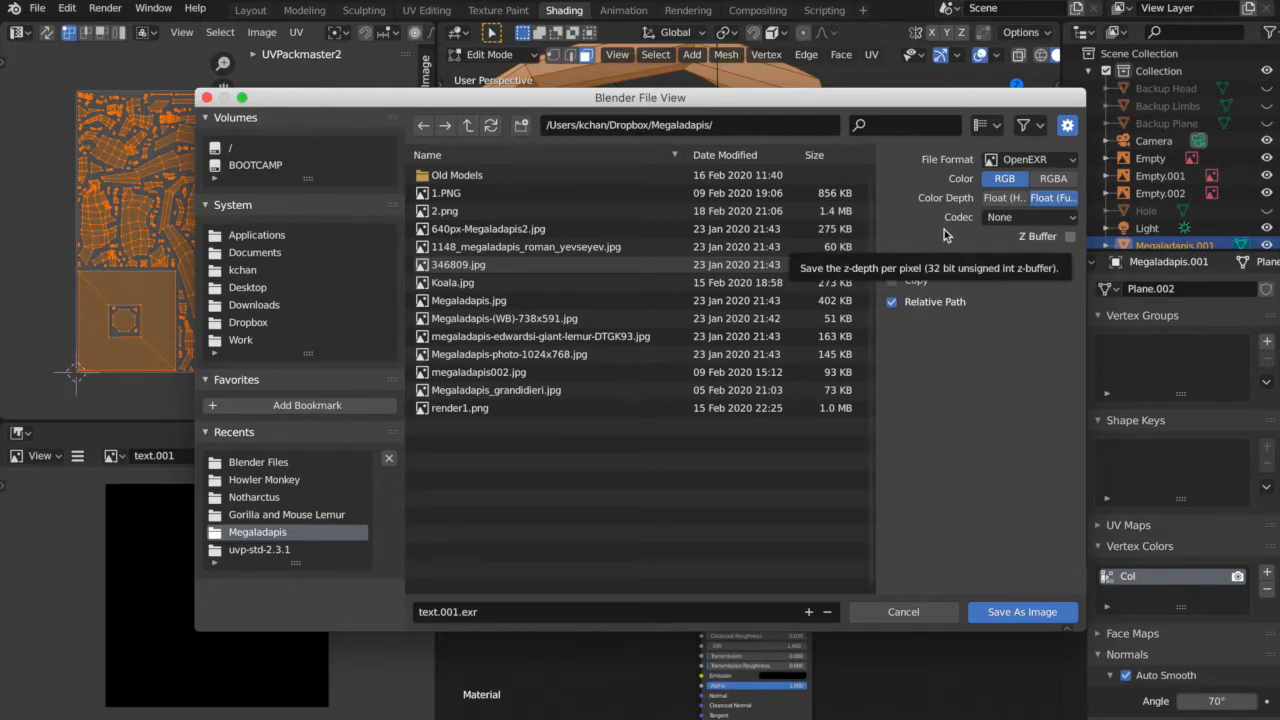
{"action": "left_click", "coordinate": [1040, 219]}
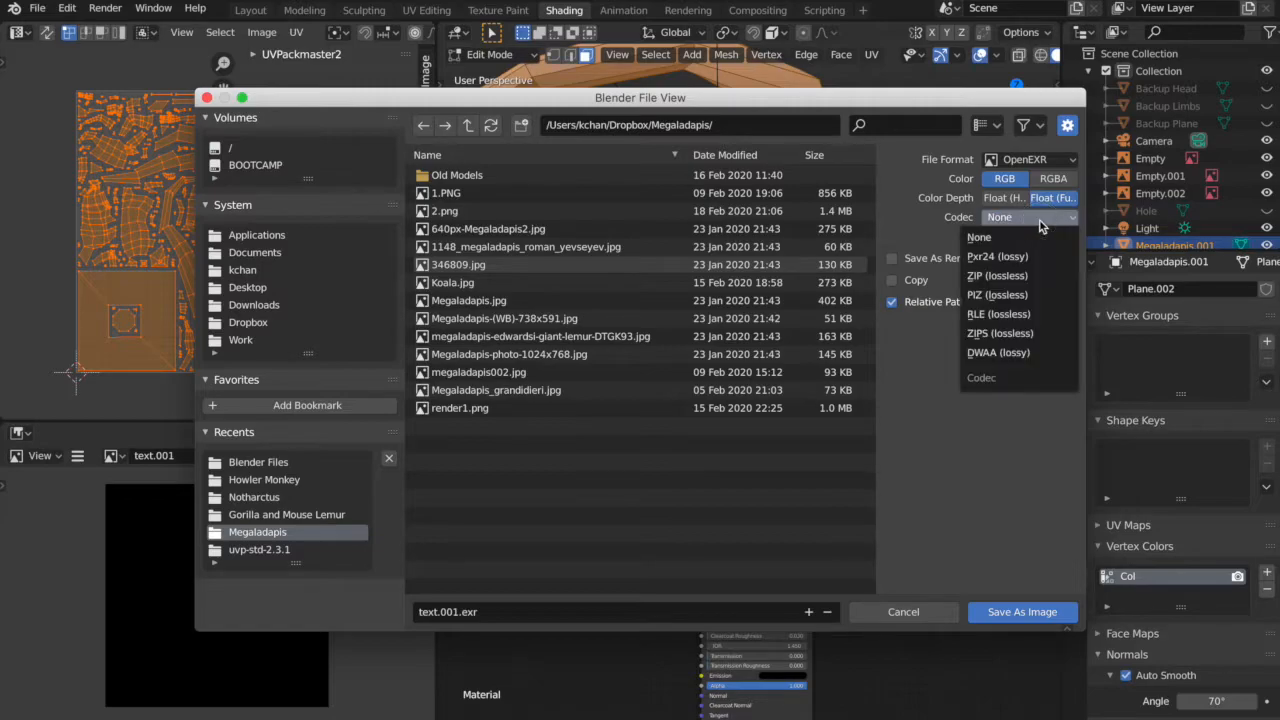
{"action": "left_click", "coordinate": [1033, 338]}
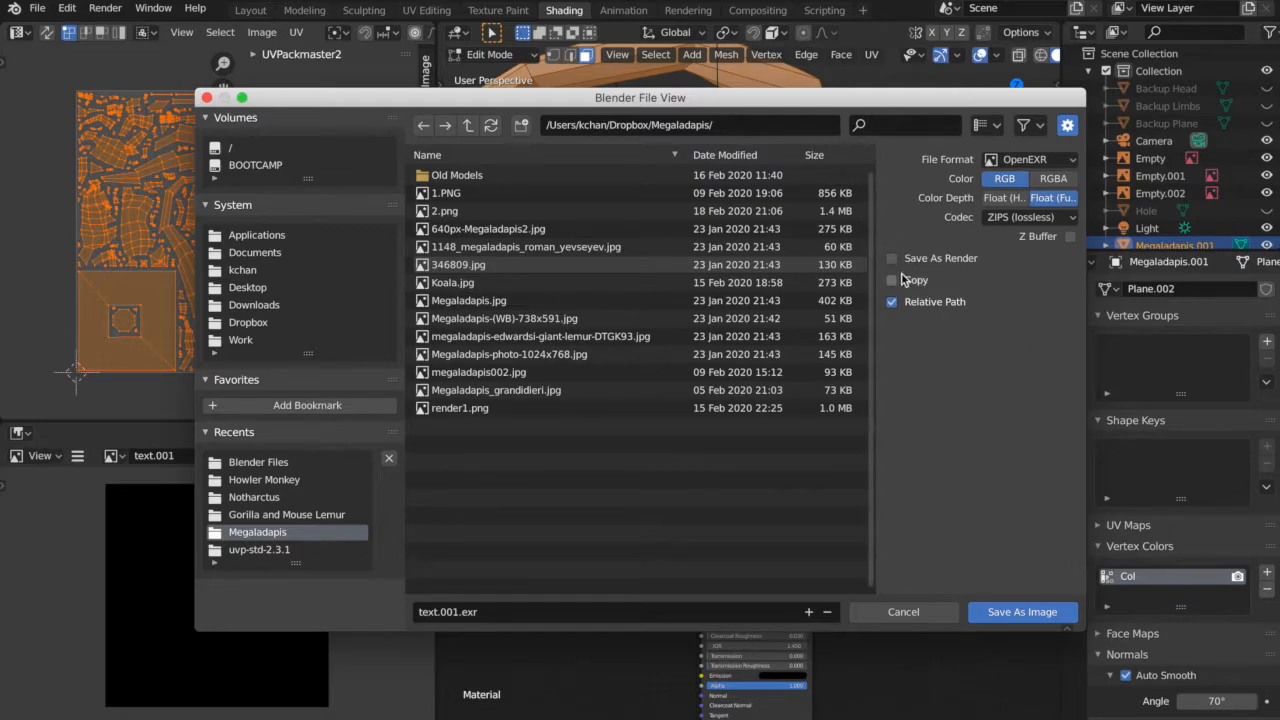
{"action": "left_click", "coordinate": [1005, 620]}
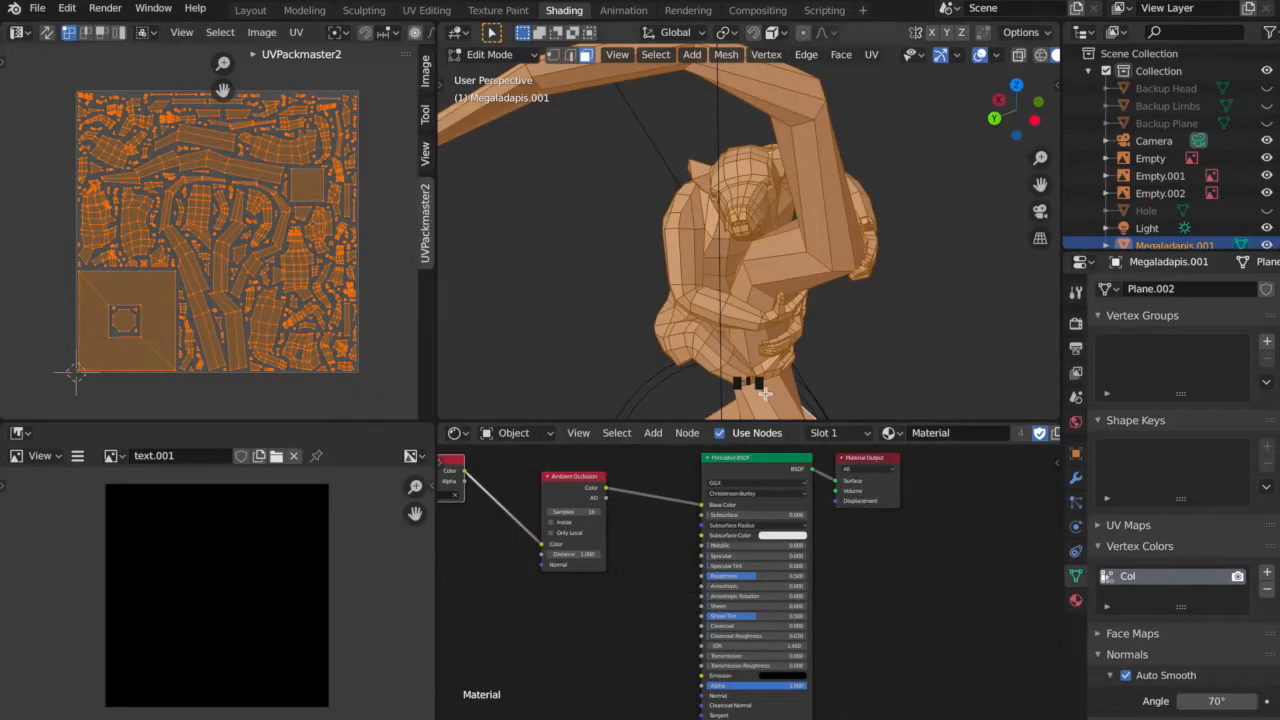
Add an Image Texture node below the Vertex Color node in the material and assign the image text.001 to it.
{"action": "scroll", "coordinate": [617, 590], "scroll_direction": "down", "scroll_amount": 4}
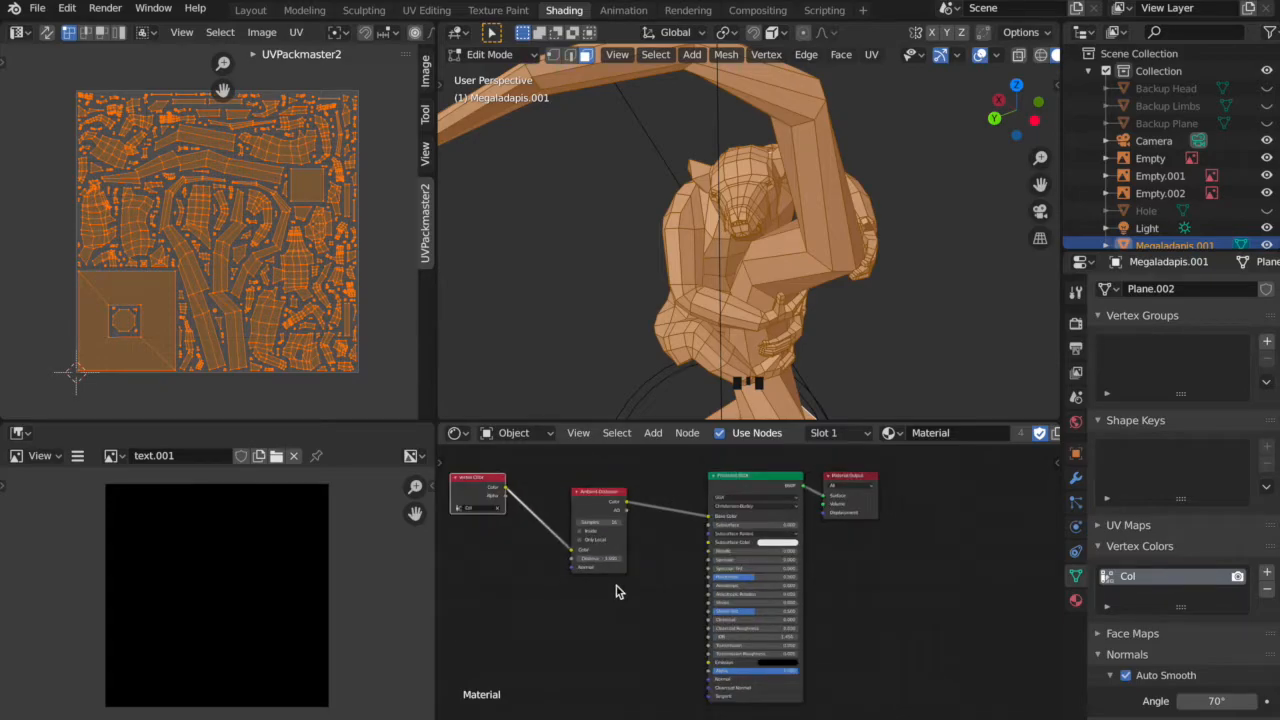
{"action": "scroll", "coordinate": [617, 592], "scroll_direction": "down", "scroll_amount": 1}
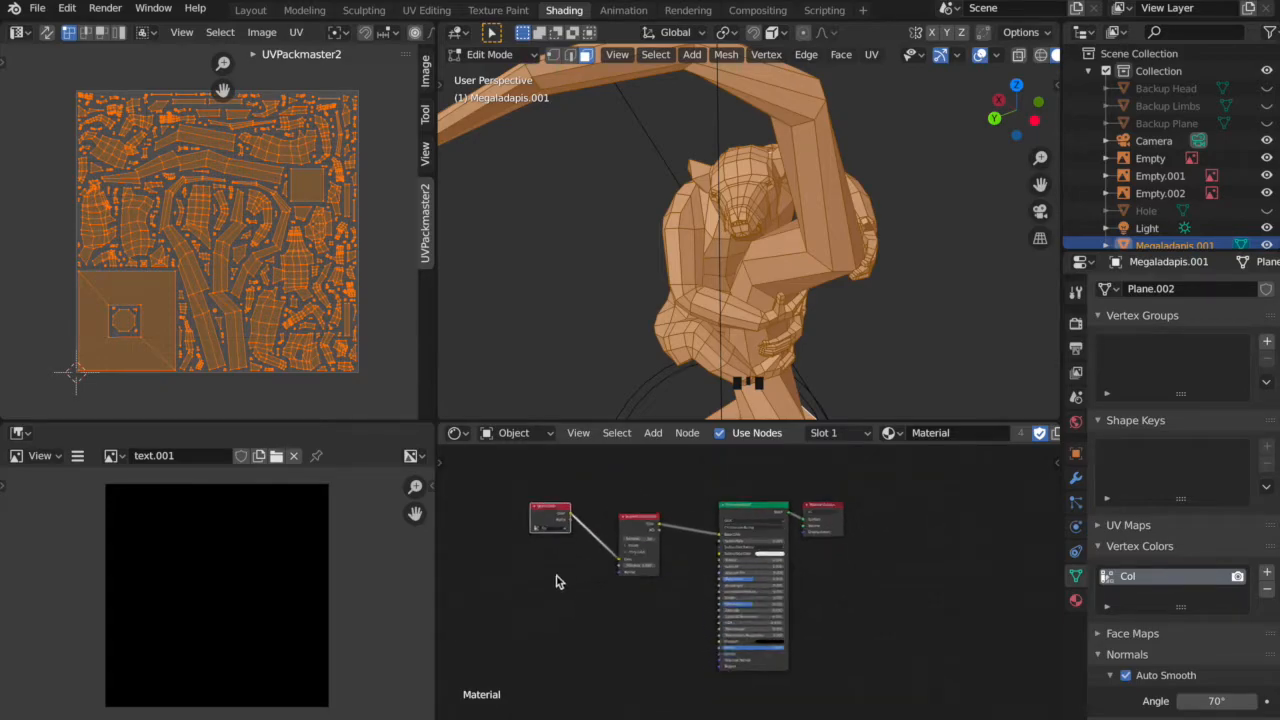
{"action": "left_click", "coordinate": [651, 433]}
{"action": "left_click", "coordinate": [673, 454]}
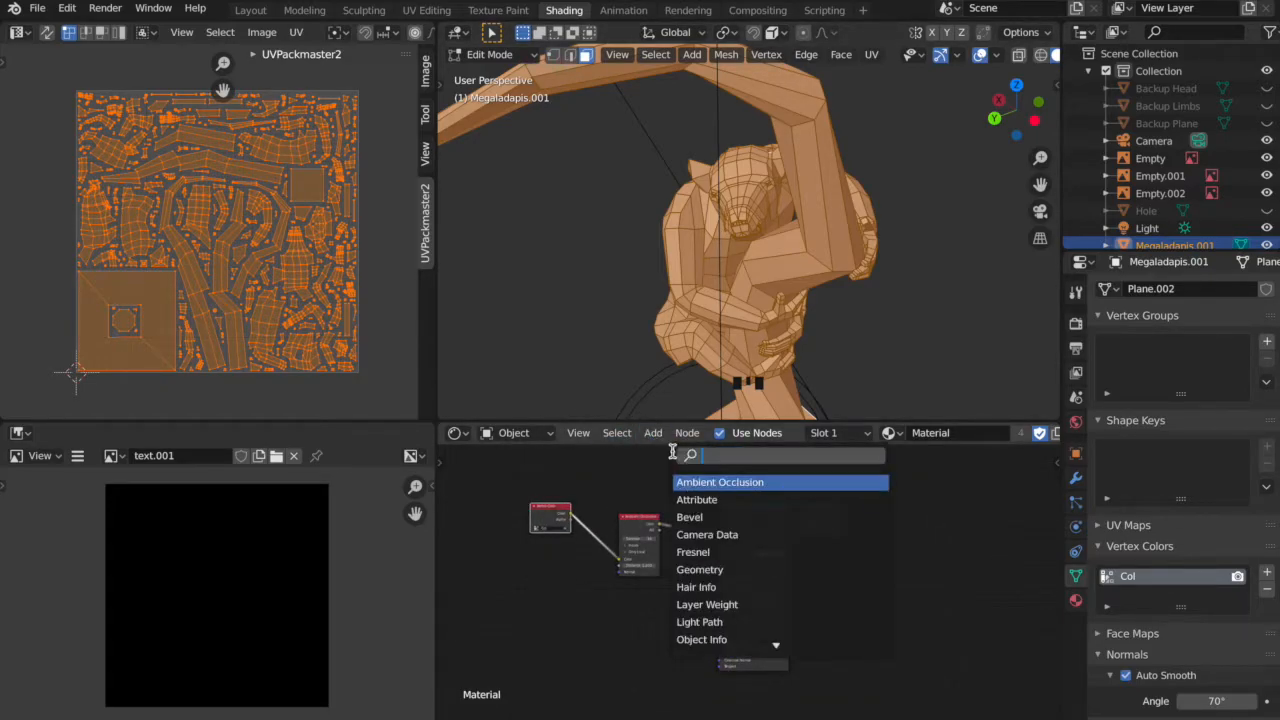
{"action": "type", "text": "im"}
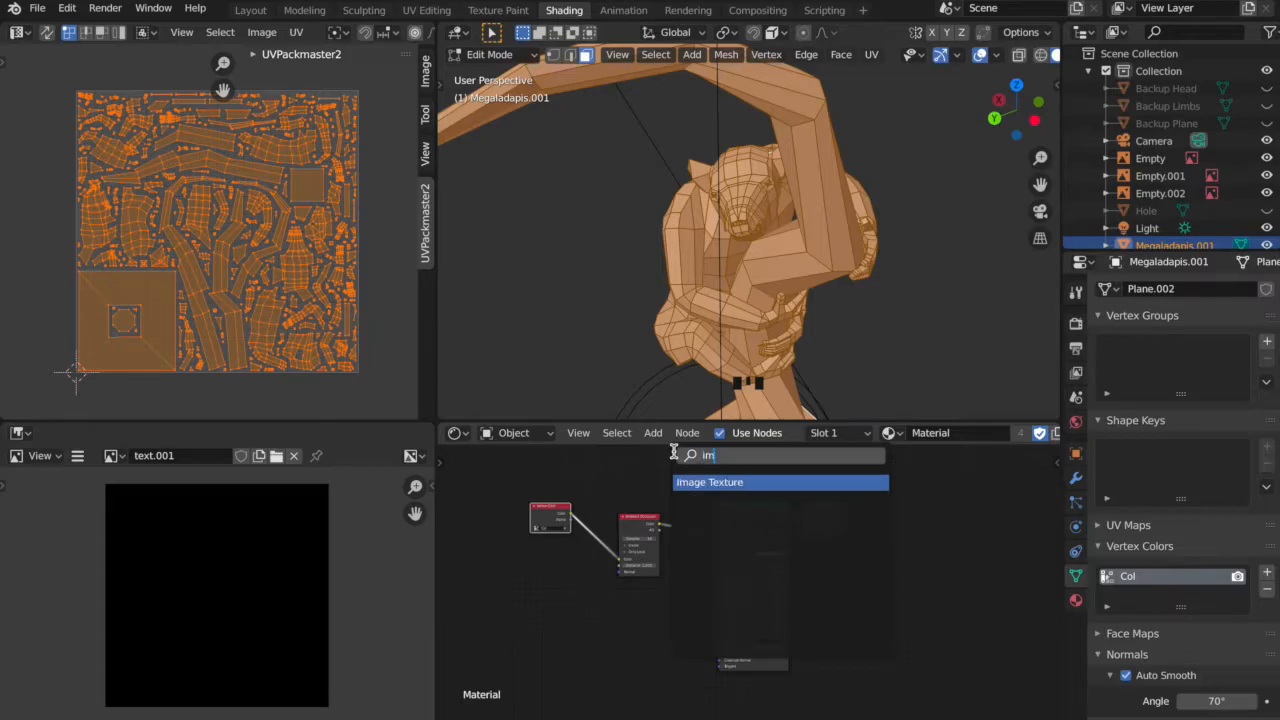
{"action": "left_click", "coordinate": [716, 482]}
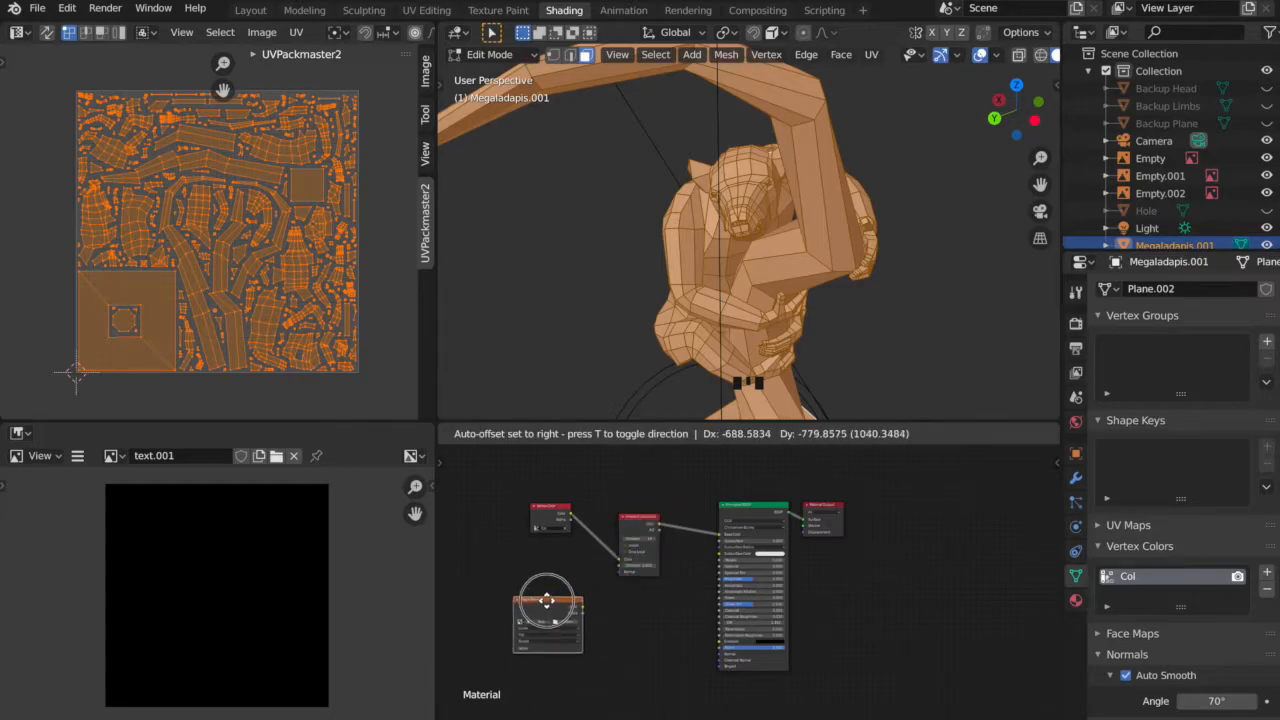
{"action": "left_click", "coordinate": [550, 595]}
{"action": "left_click", "coordinate": [525, 612]}
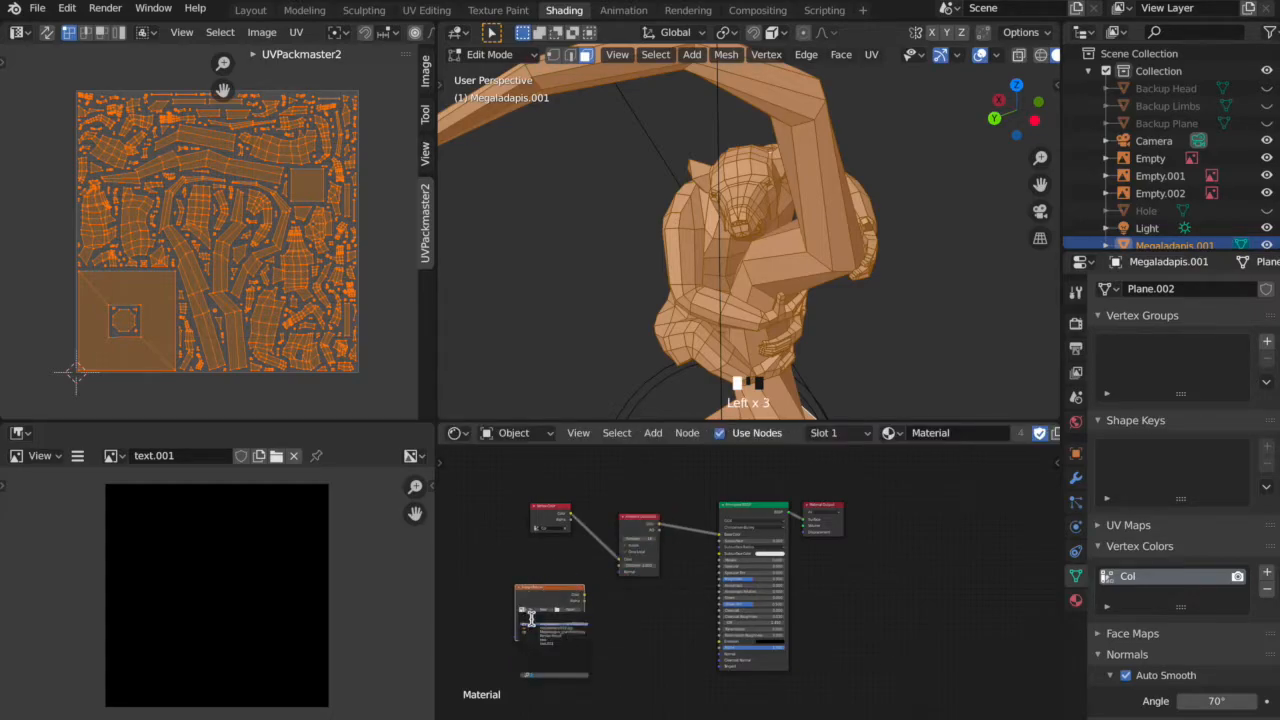
{"action": "left_click", "coordinate": [558, 641]}
{"action": "left_click", "coordinate": [566, 588]}
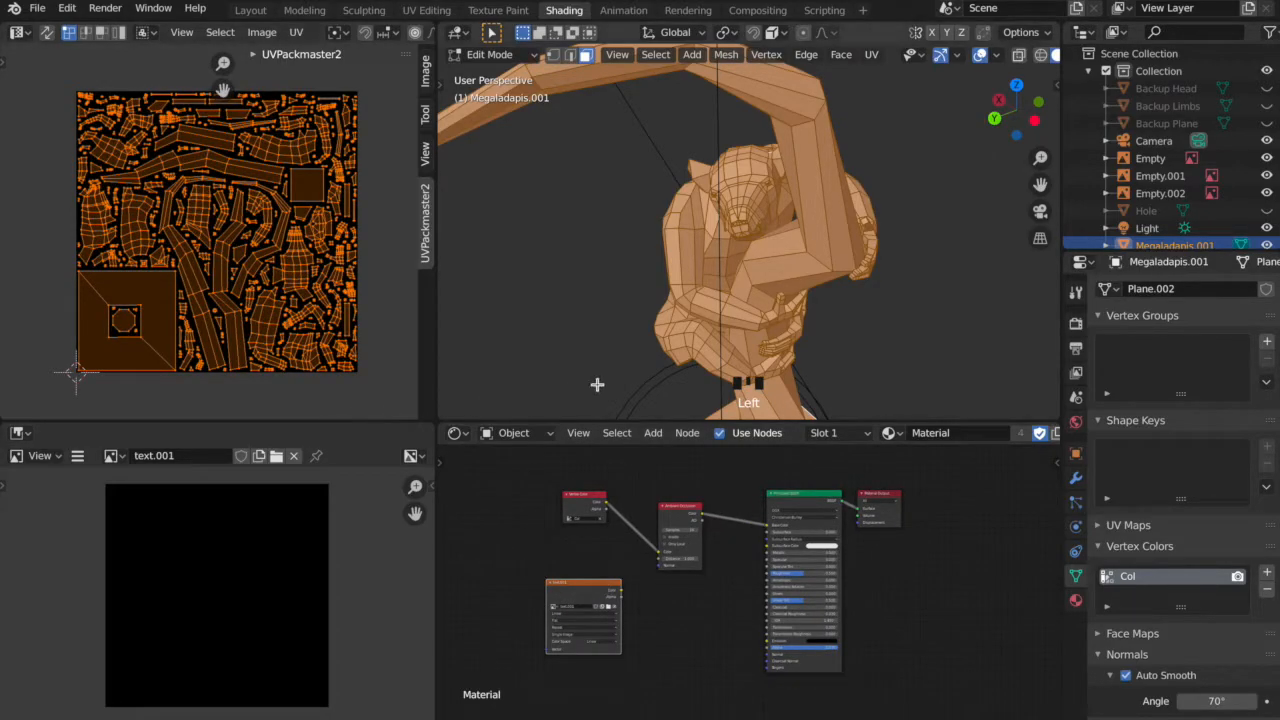
Exclude Transmission, Subsurface and Emit from the Combined bake's influence, and select the Image Texture node as the bake target.
{"action": "left_click", "coordinate": [1076, 325]}
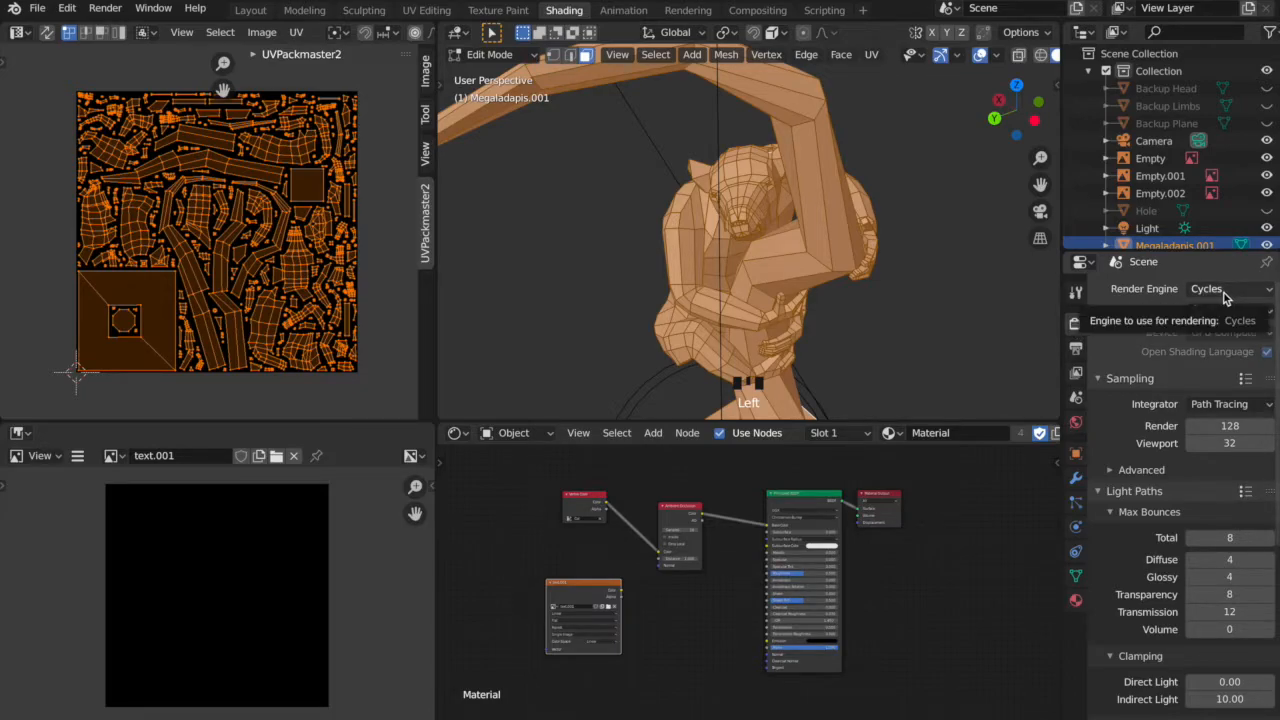
{"action": "scroll", "coordinate": [1163, 558], "scroll_direction": "down", "scroll_amount": 5}
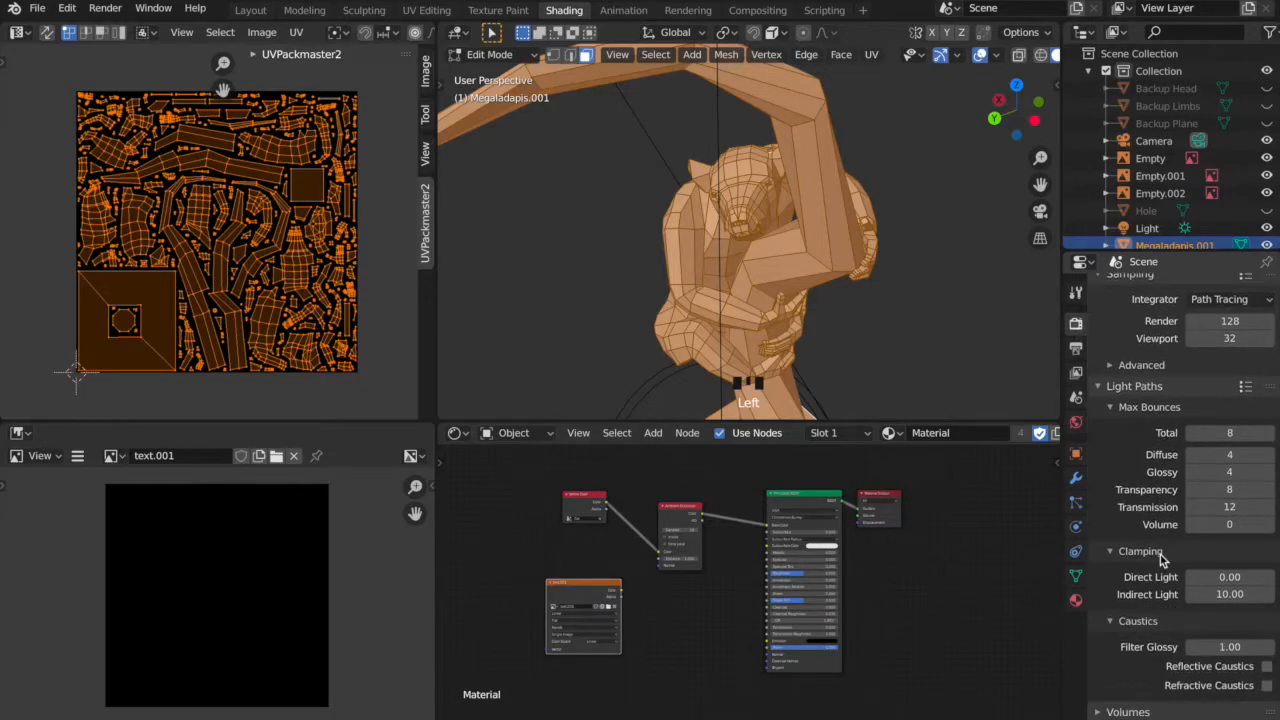
{"action": "scroll", "coordinate": [1163, 560], "scroll_direction": "down", "scroll_amount": 1}
{"action": "left_click", "coordinate": [1118, 673]}
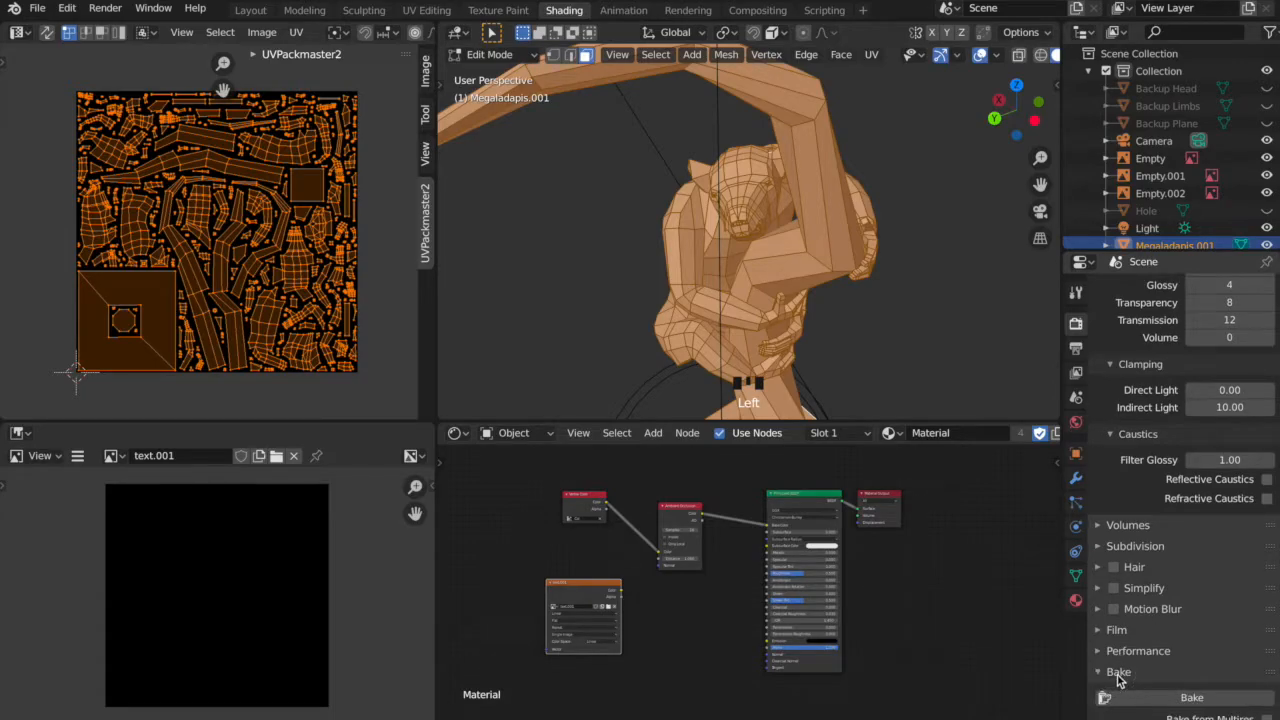
{"action": "scroll", "coordinate": [1159, 630], "scroll_direction": "down", "scroll_amount": 2}
{"action": "scroll", "coordinate": [1159, 628], "scroll_direction": "down", "scroll_amount": 5}
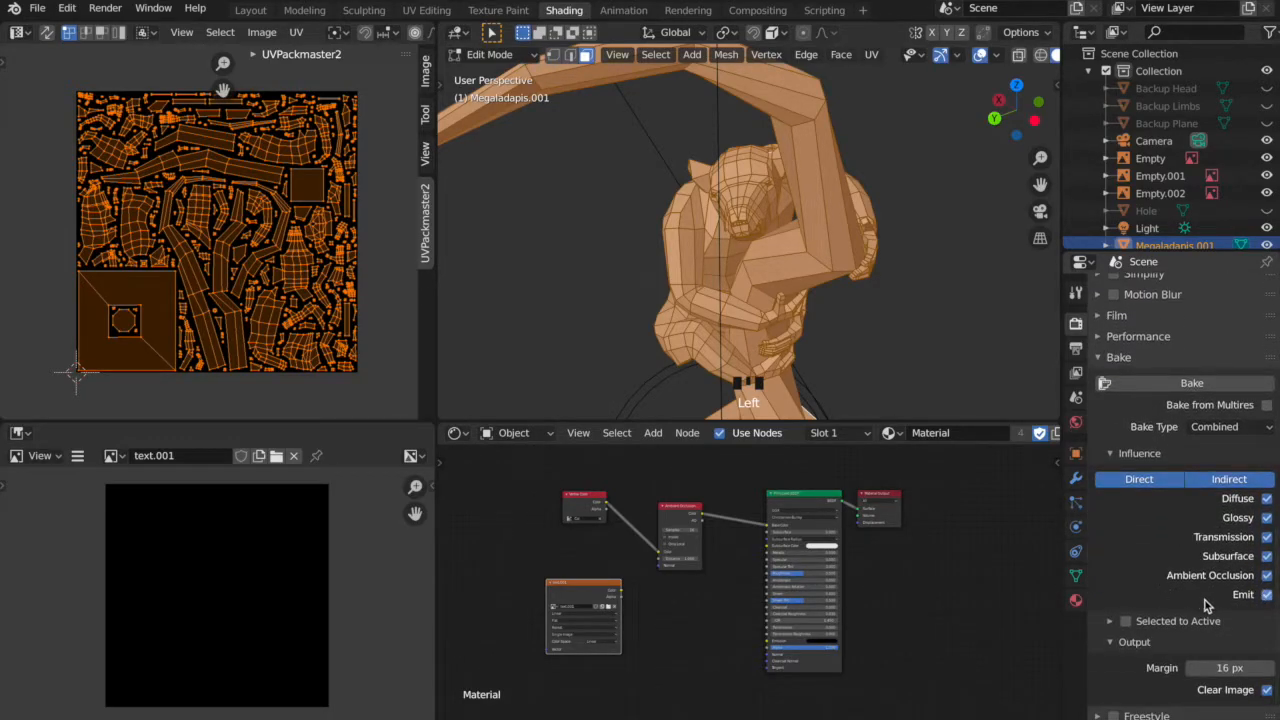
{"action": "left_click", "coordinate": [1267, 537]}
{"action": "left_click", "coordinate": [1267, 556]}
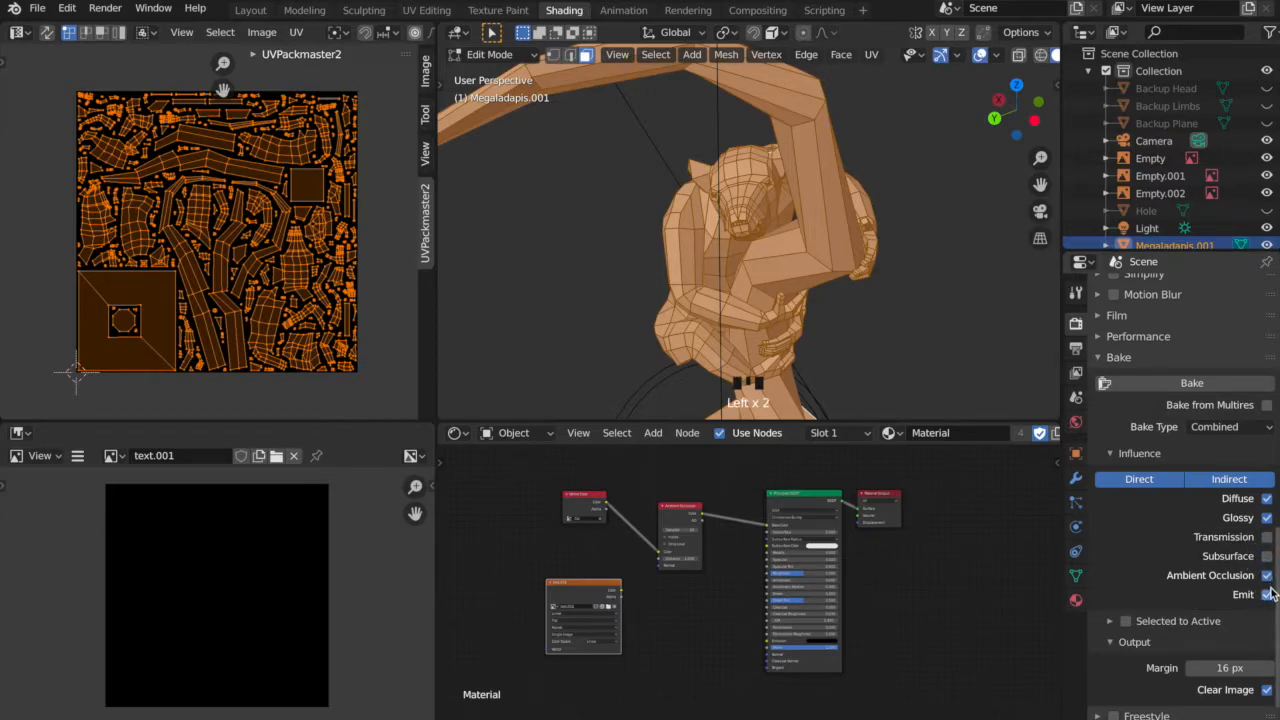
{"action": "left_click", "coordinate": [1267, 595]}
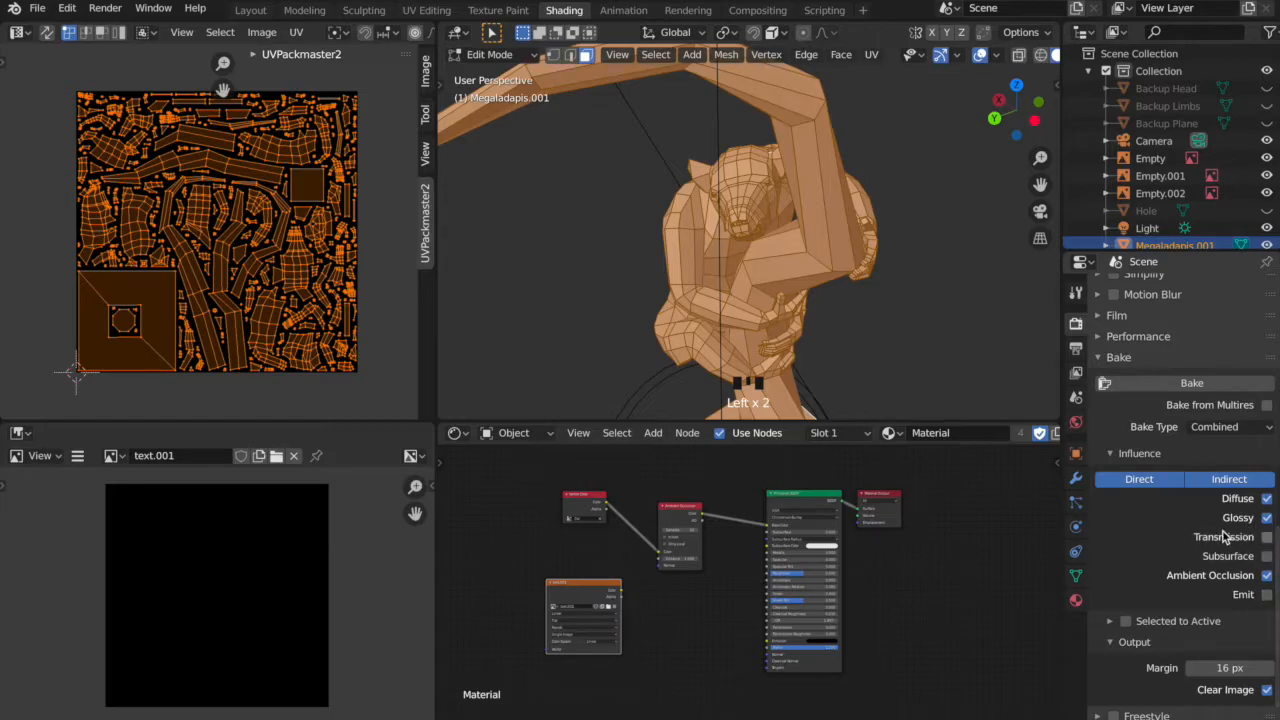
{"action": "scroll", "coordinate": [1200, 515], "scroll_direction": "down", "scroll_amount": 1}
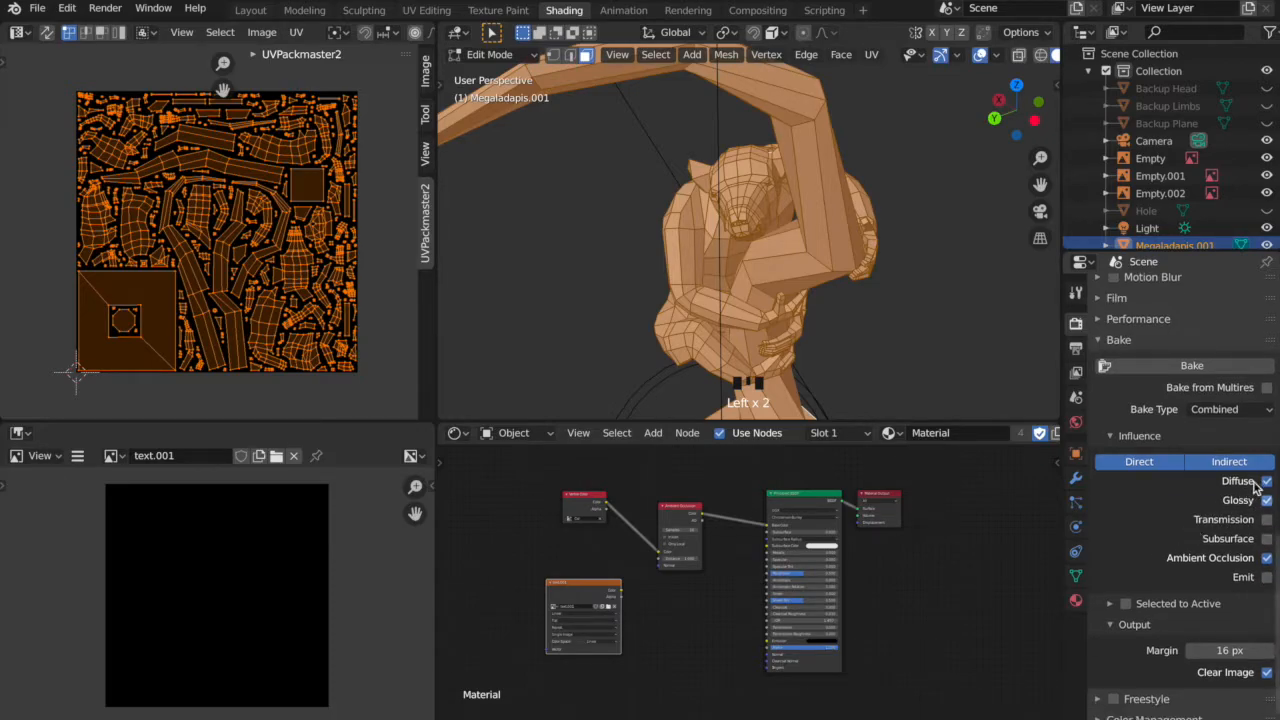
{"action": "scroll", "coordinate": [1255, 490], "scroll_direction": "down", "scroll_amount": 1}
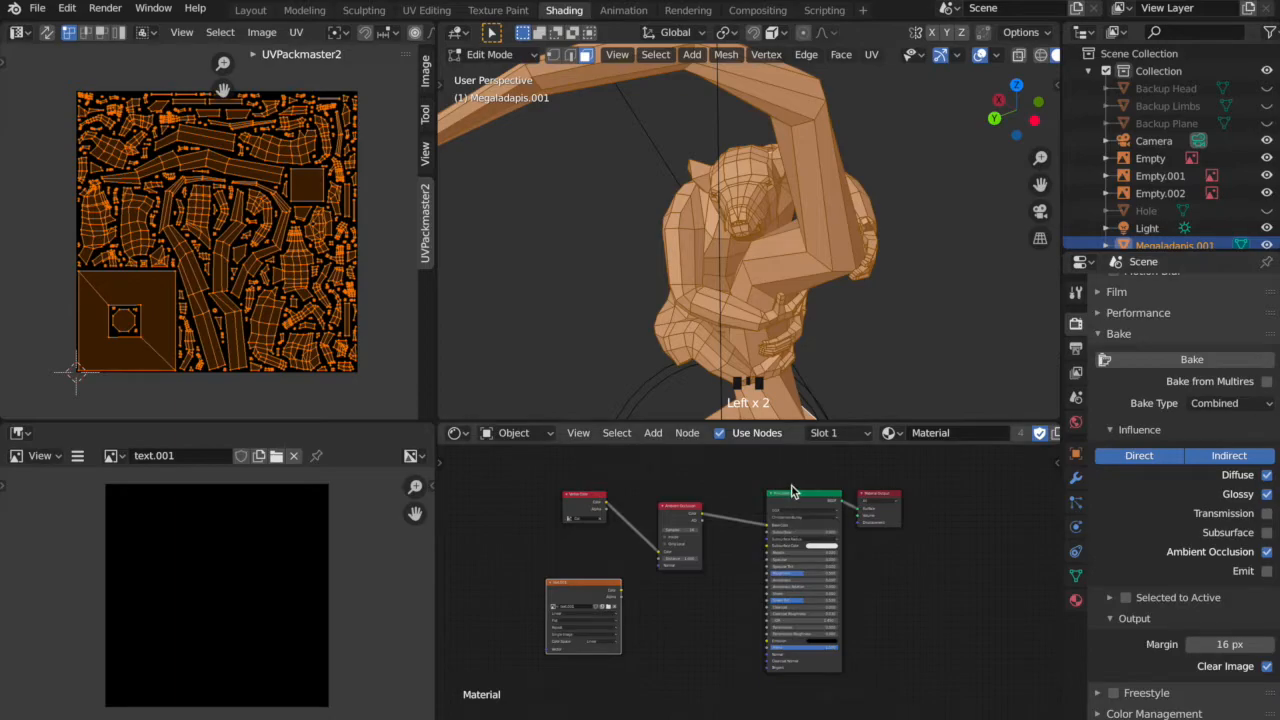
{"action": "left_click", "coordinate": [587, 598]}
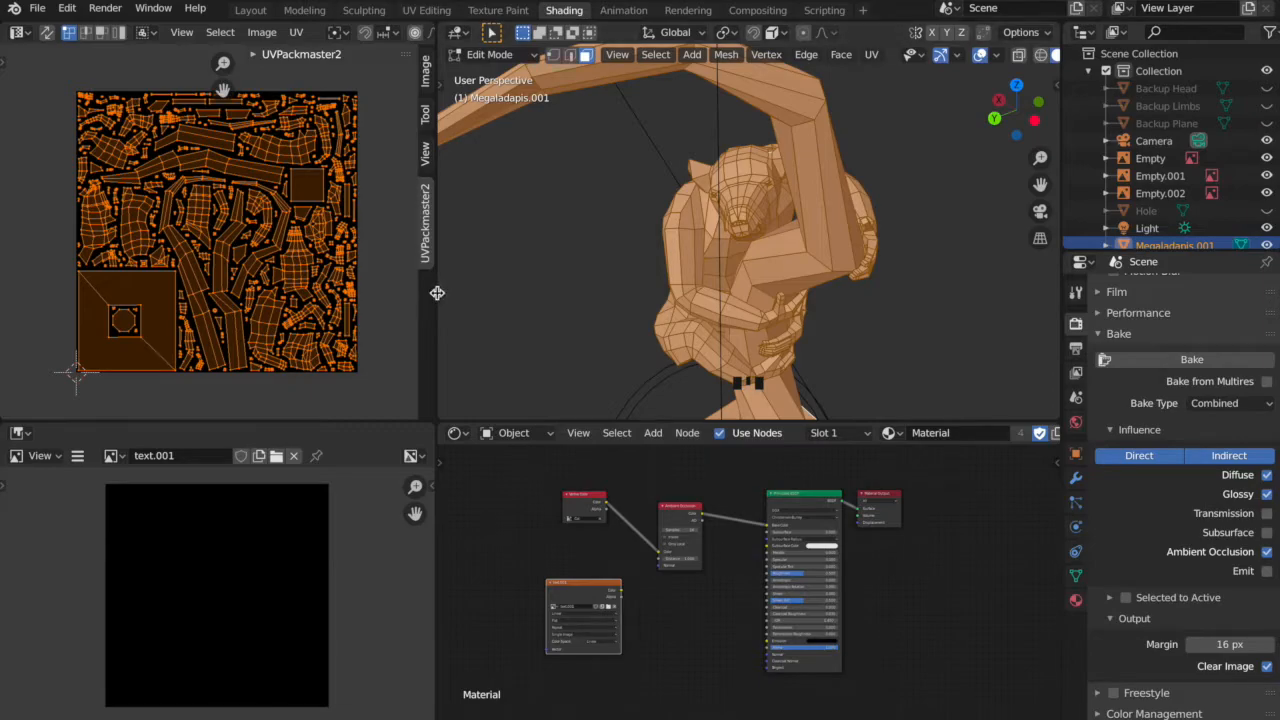
Widen the 3D viewport and preview the model with rendered shading in Object Mode with nothing selected.
{"action": "left_click_drag", "start_coordinate": [437, 290], "coordinate": [318, 305]}
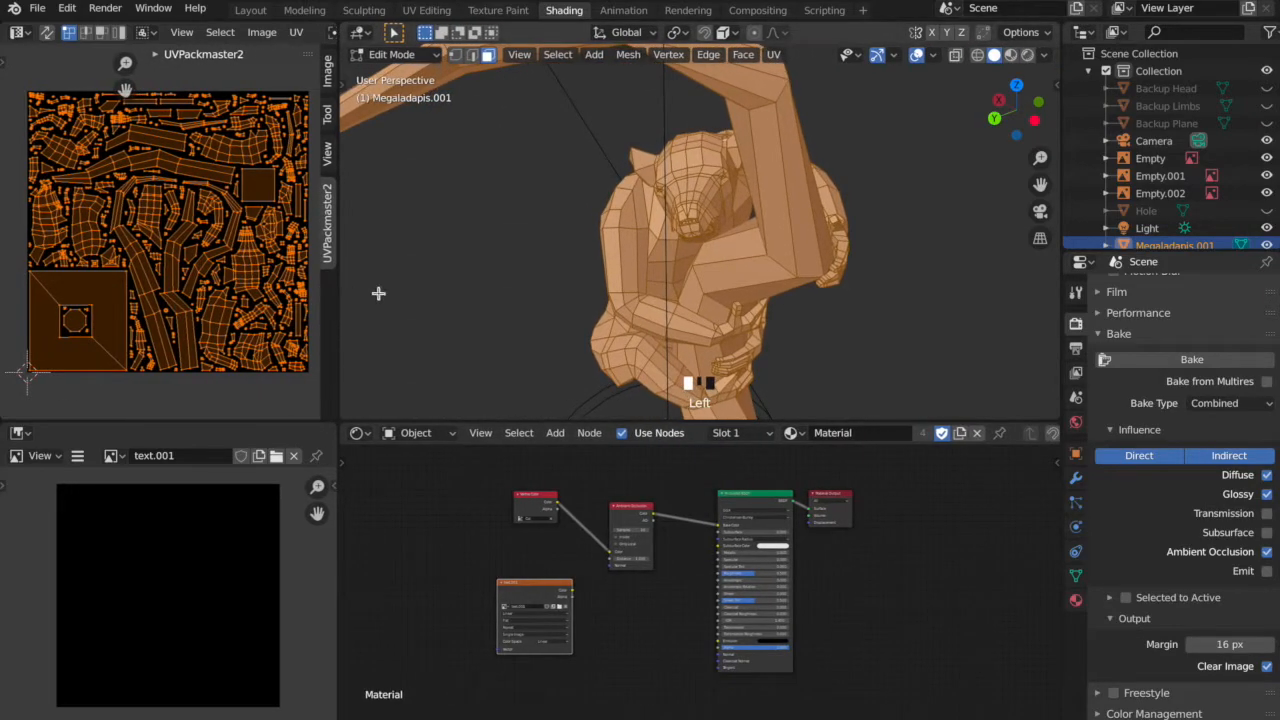
{"action": "left_click", "coordinate": [1028, 55]}
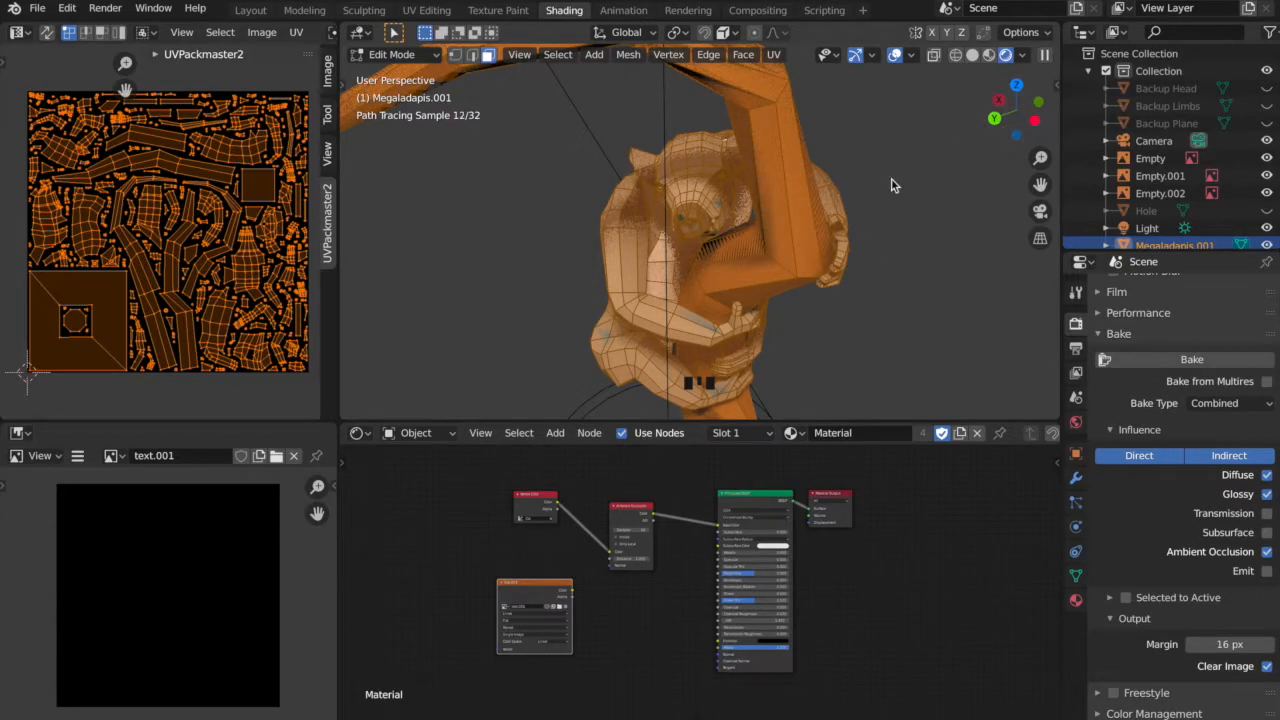
{"action": "key", "text": "Tab"}
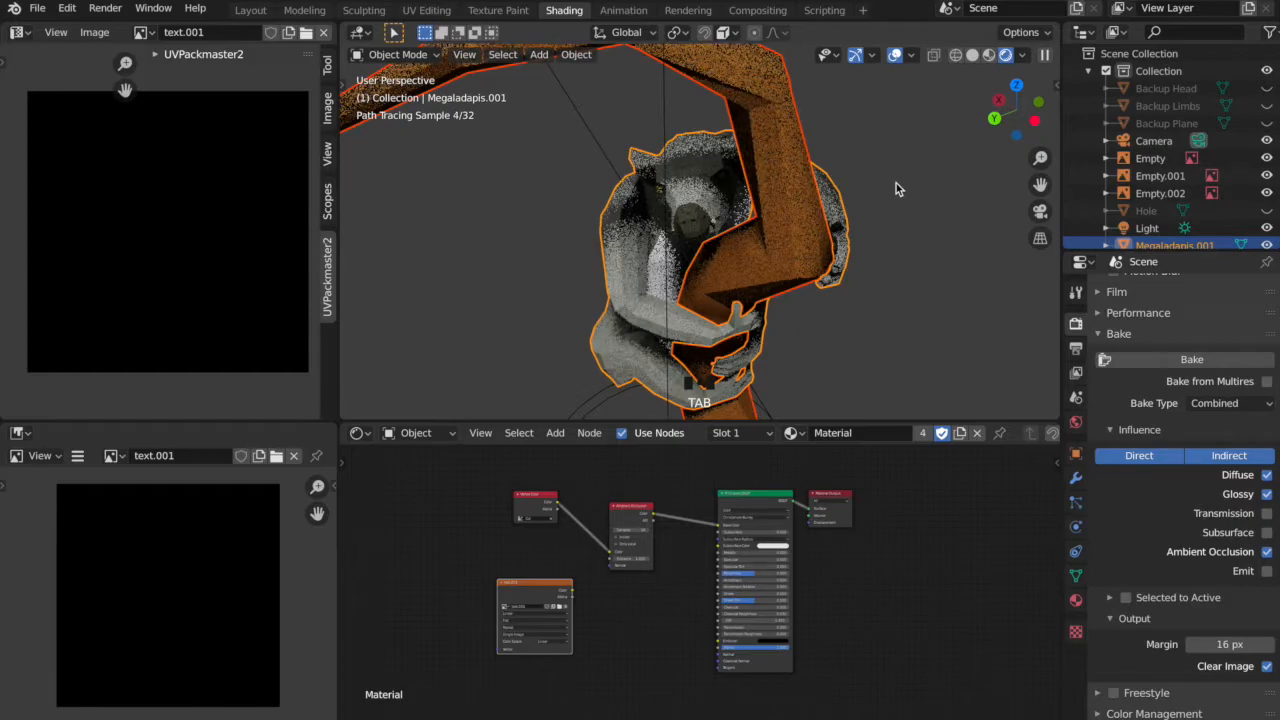
{"action": "left_click", "coordinate": [896, 188]}
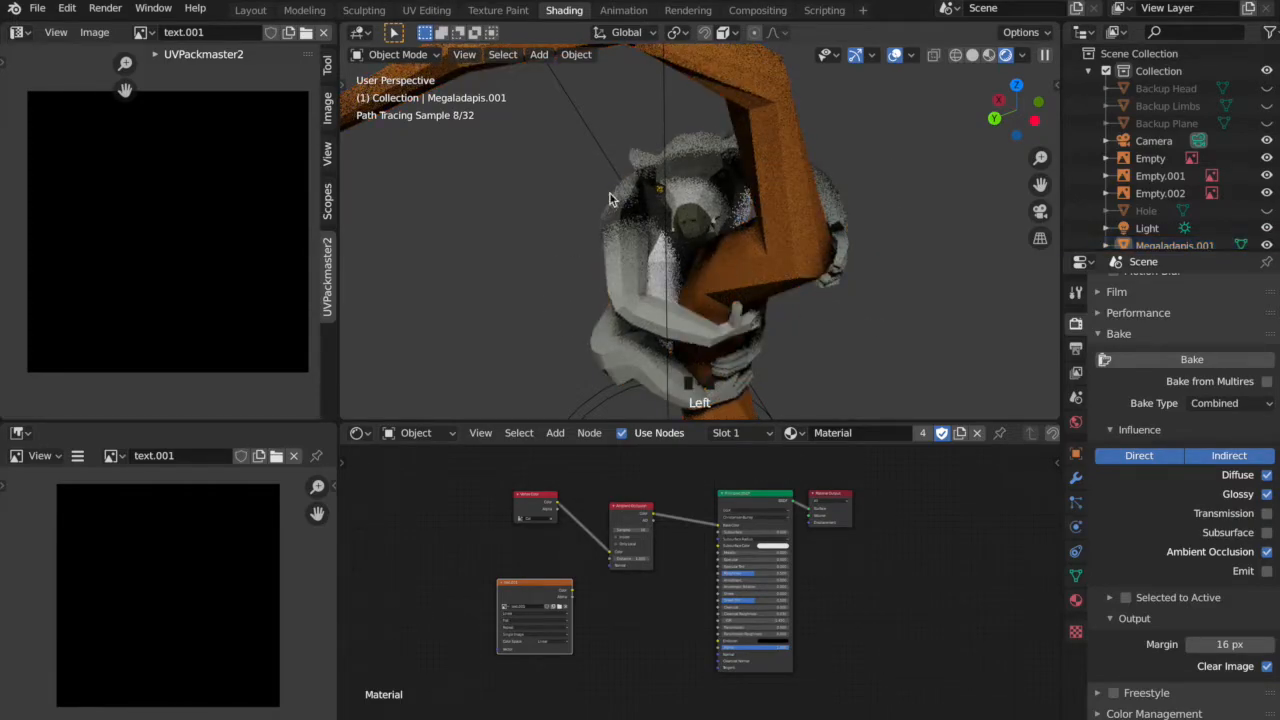
Select Megaladapis.001, Plane and Tree together and bake their combined shading with the text.001 Image Texture node as the target.
{"action": "middle_click_drag", "start_coordinate": [794, 266], "coordinate": [881, 394]}
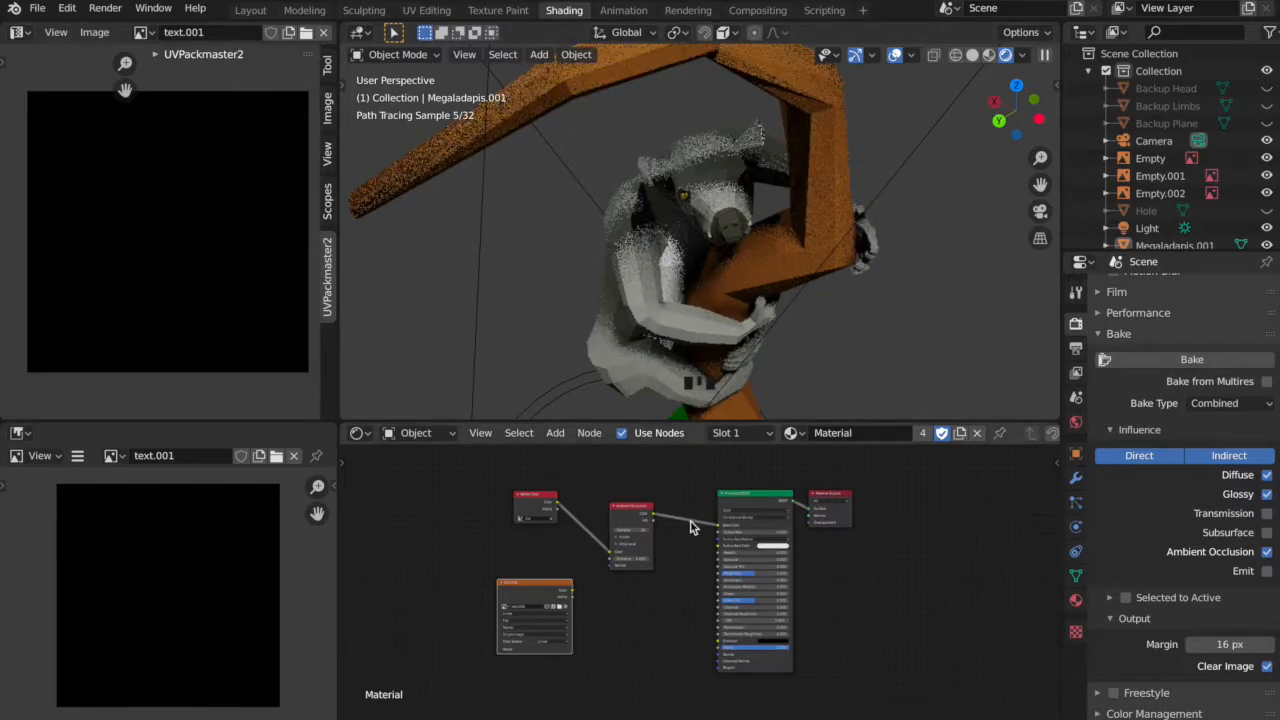
{"action": "left_click", "coordinate": [538, 594]}
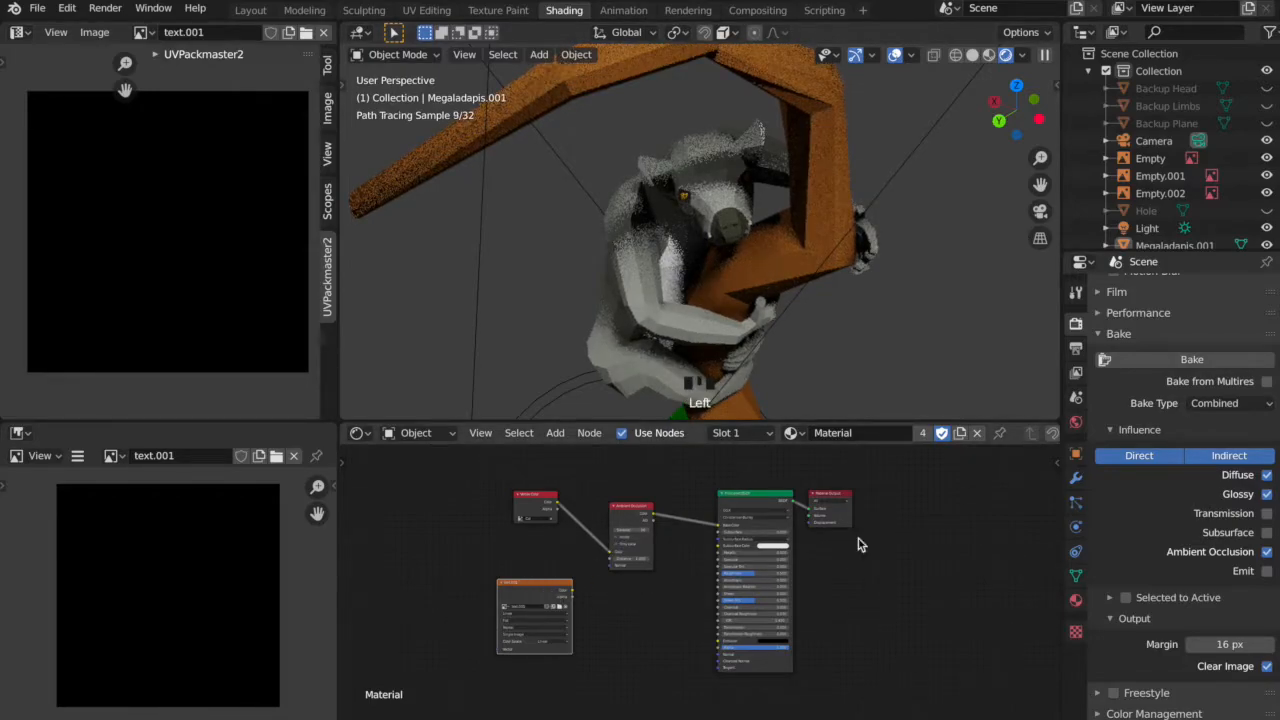
{"action": "left_click", "coordinate": [1167, 362]}
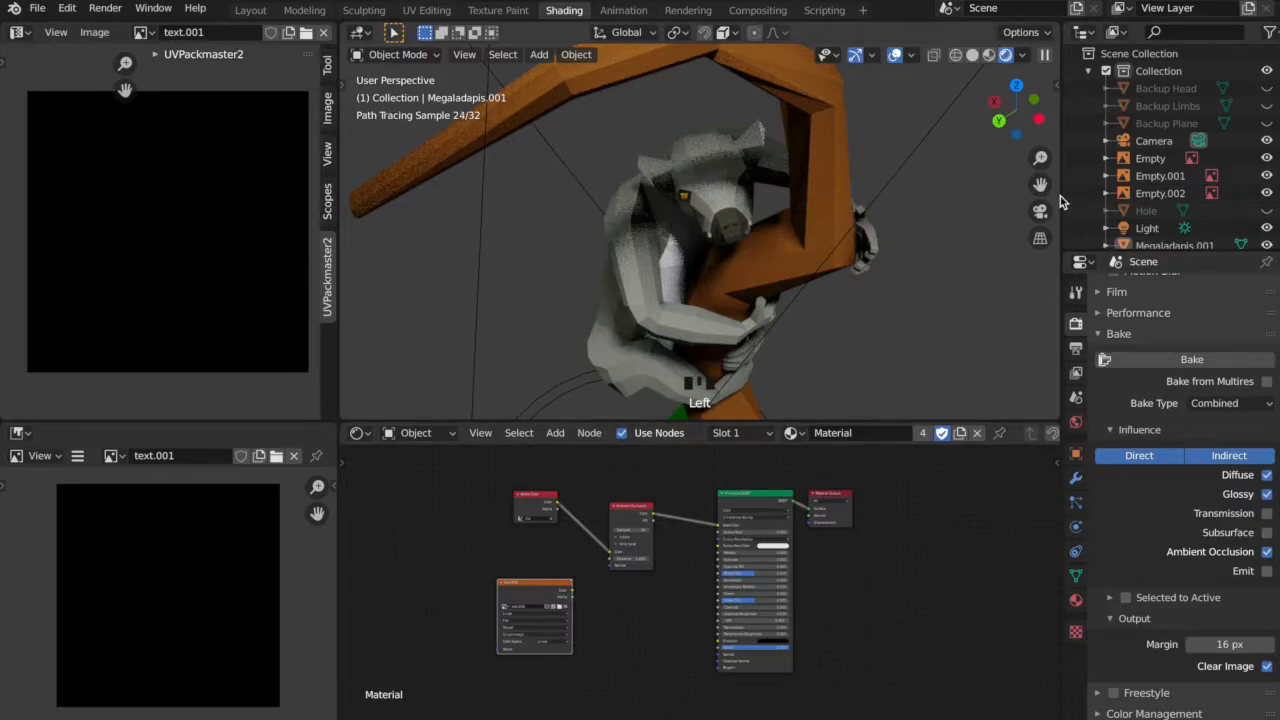
{"action": "scroll", "coordinate": [1170, 175], "scroll_direction": "down", "scroll_amount": 4}
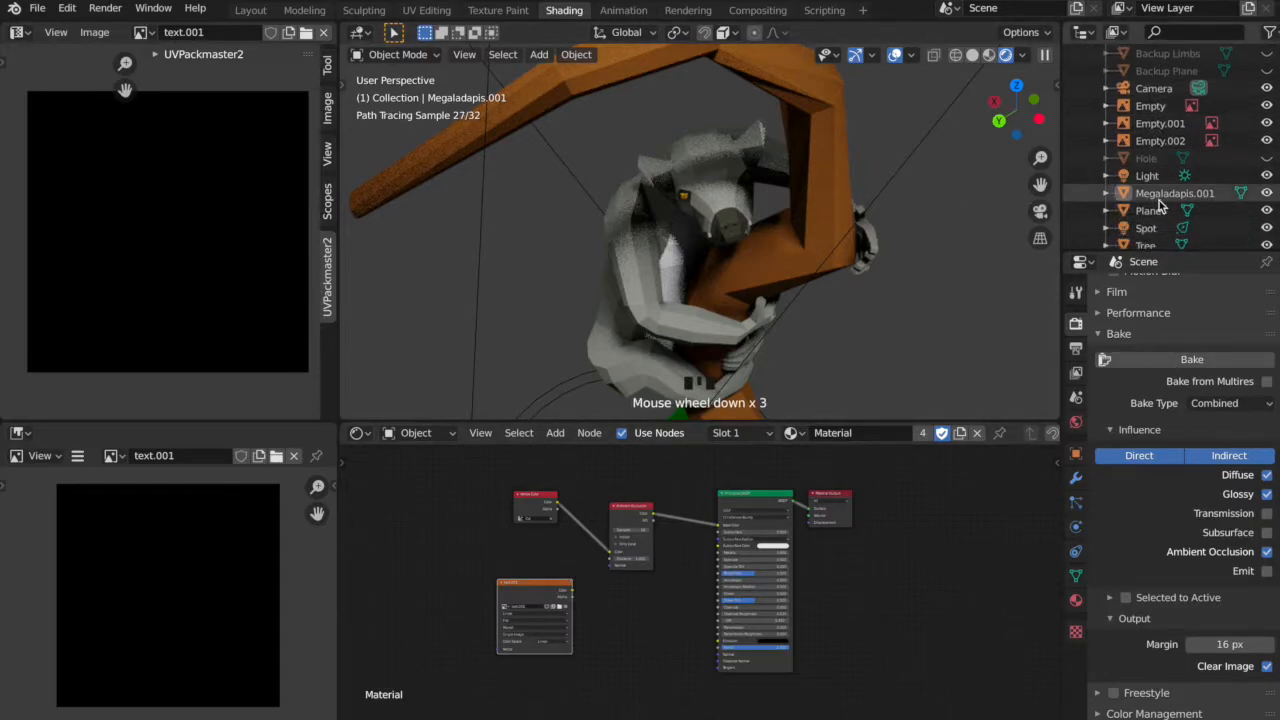
{"action": "left_click", "coordinate": [1170, 179]}
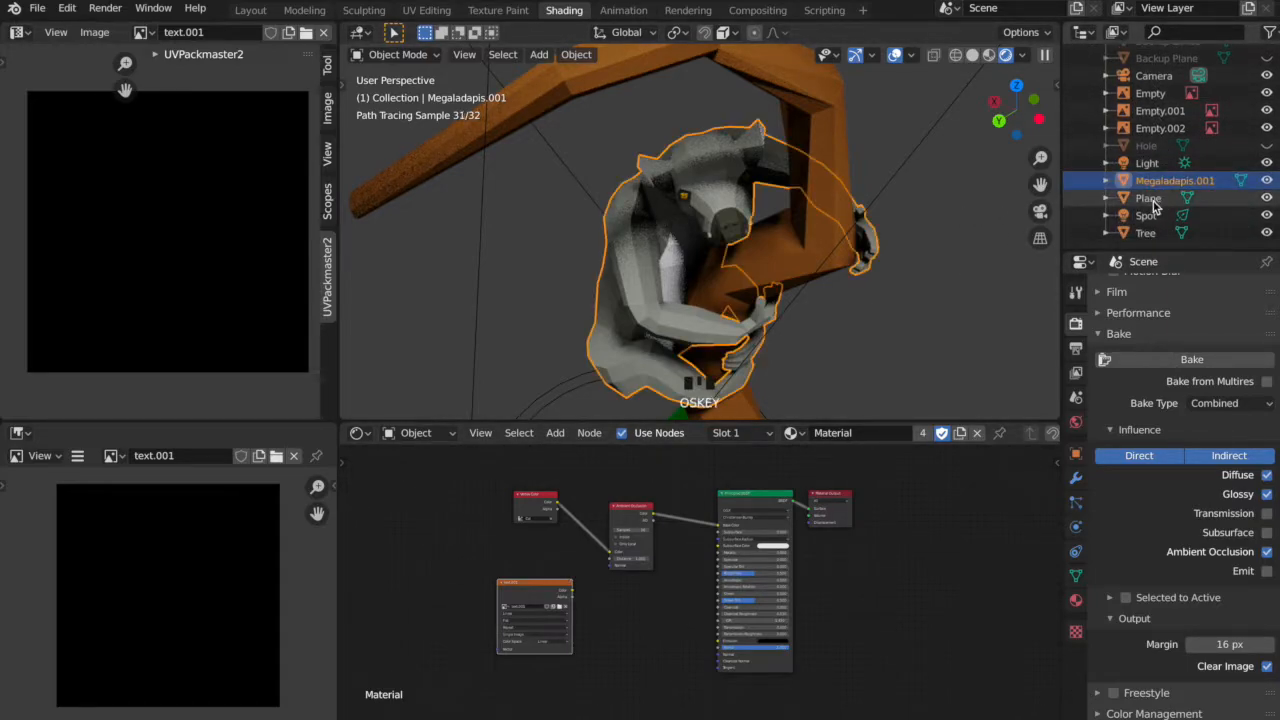
{"action": "left_click", "coordinate": [1150, 199], "text": "ctrl"}
{"action": "left_click", "coordinate": [1145, 233], "text": "ctrl"}
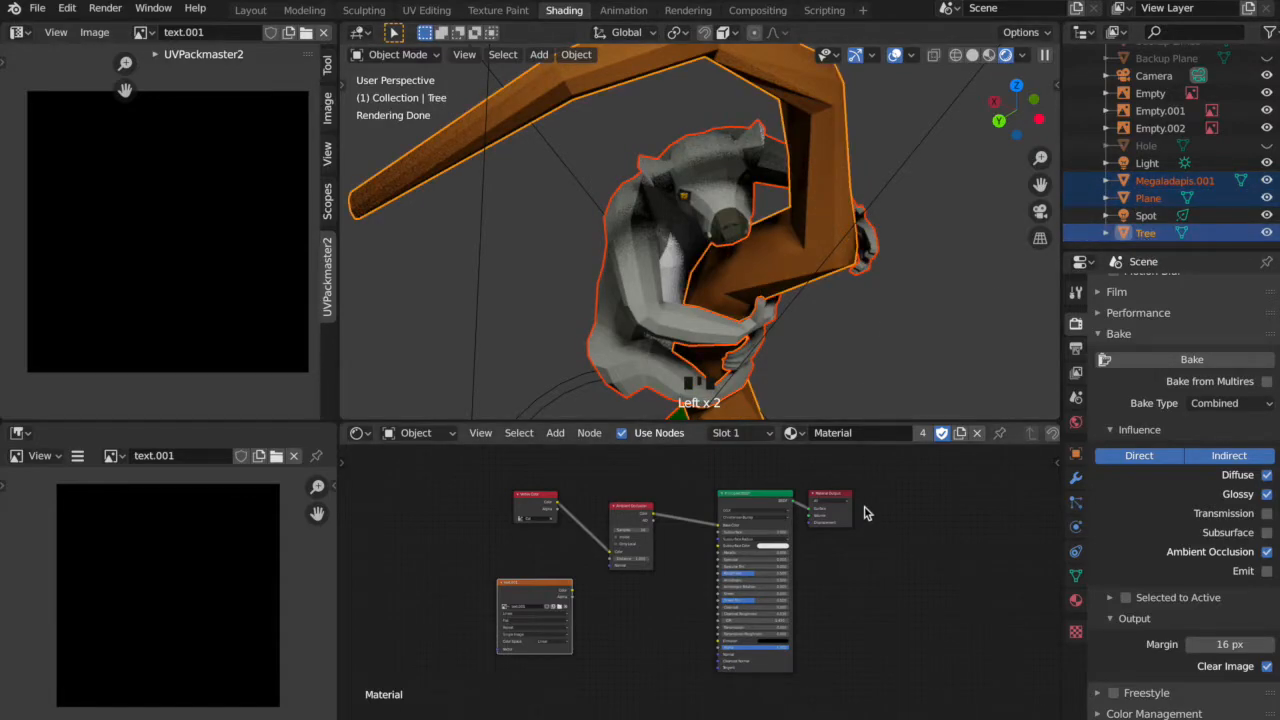
{"action": "left_click", "coordinate": [525, 592]}
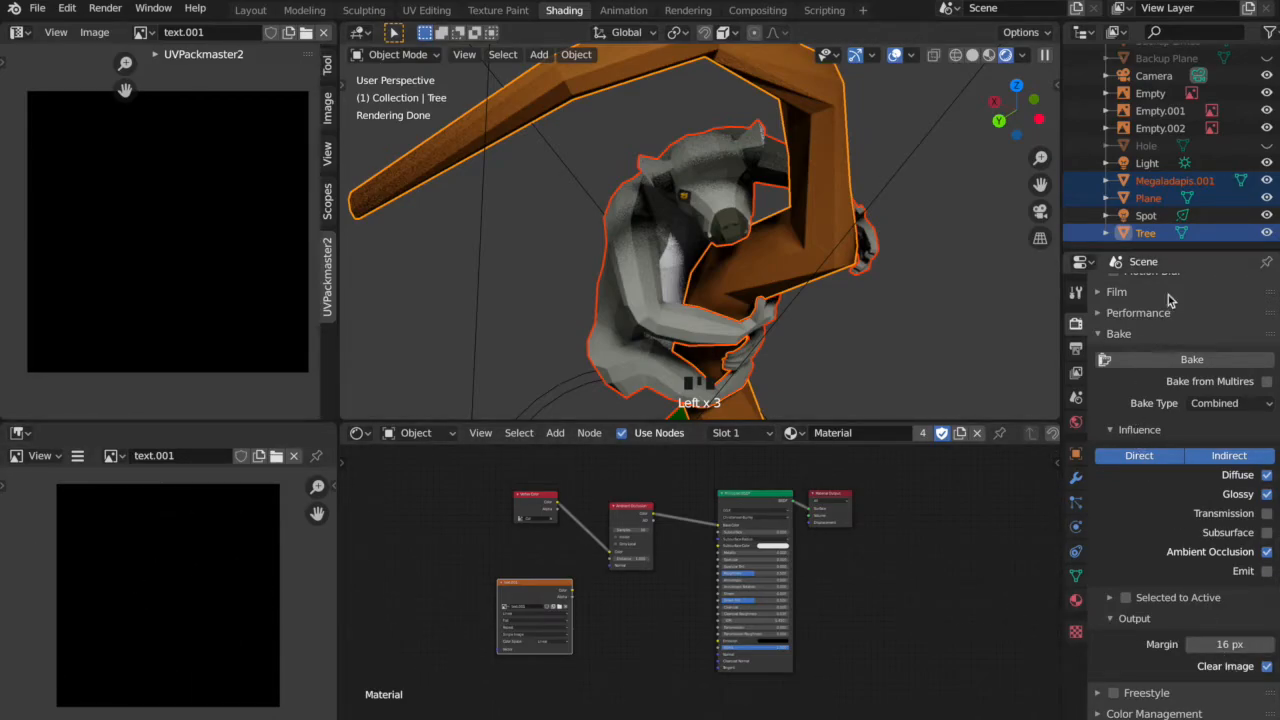
{"action": "left_click", "coordinate": [1171, 364]}
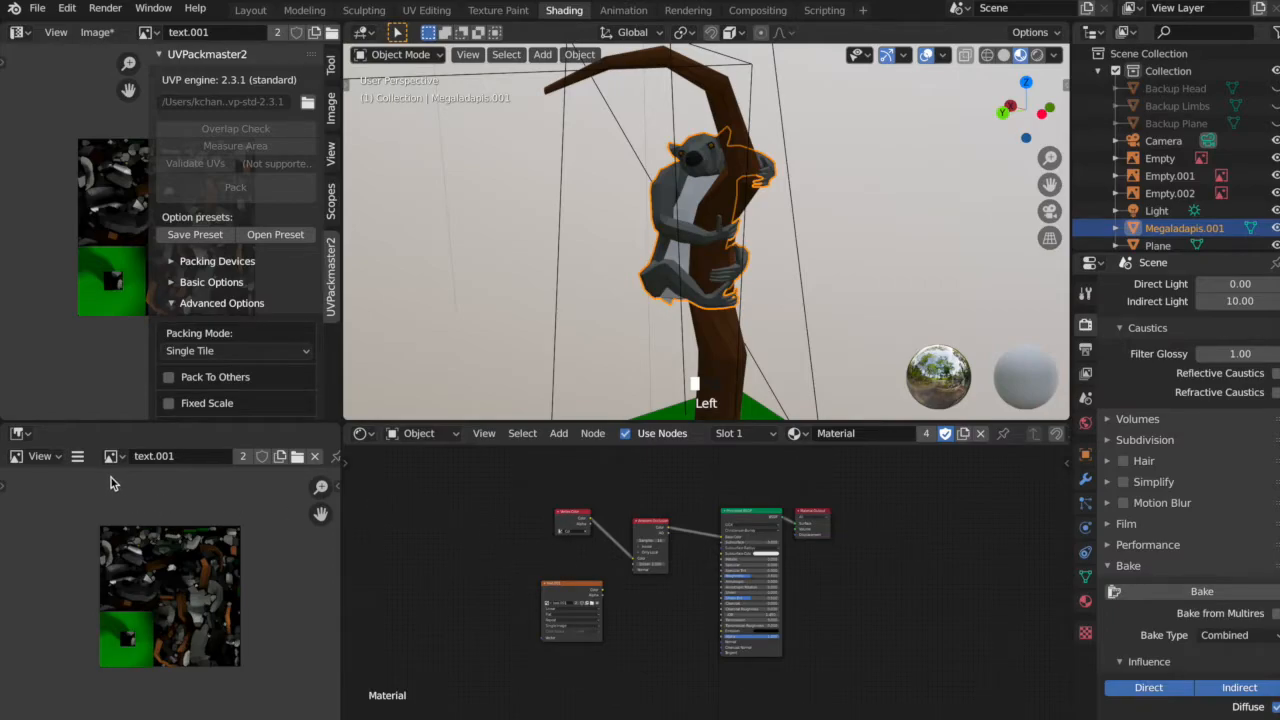
Save the baked image text.001.
{"action": "left_click", "coordinate": [77, 456]}
{"action": "mouse_move", "coordinate": [112, 493]}
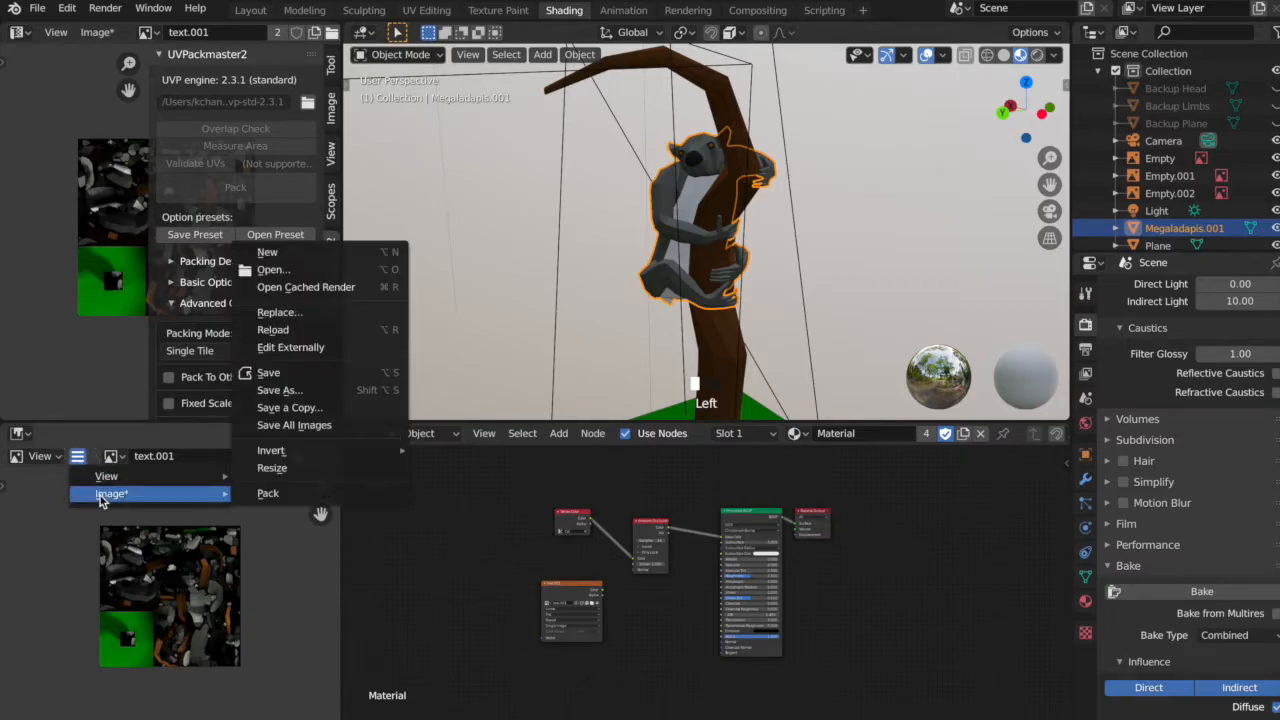
{"action": "left_click", "coordinate": [337, 372]}
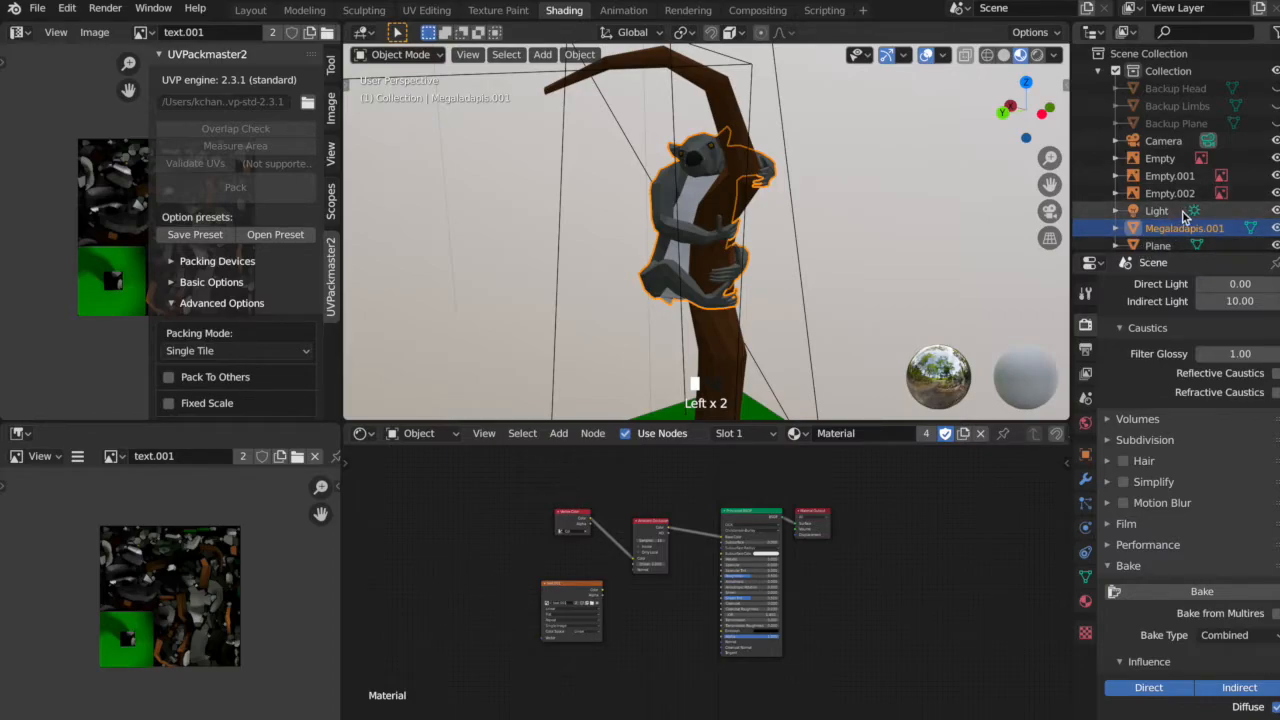
Assign the existing Material.002 to Megaladapis.001 and reposition its text.001 Image Texture node to the left of the Background node.
{"action": "scroll", "coordinate": [1183, 215], "scroll_direction": "down", "scroll_amount": 2}
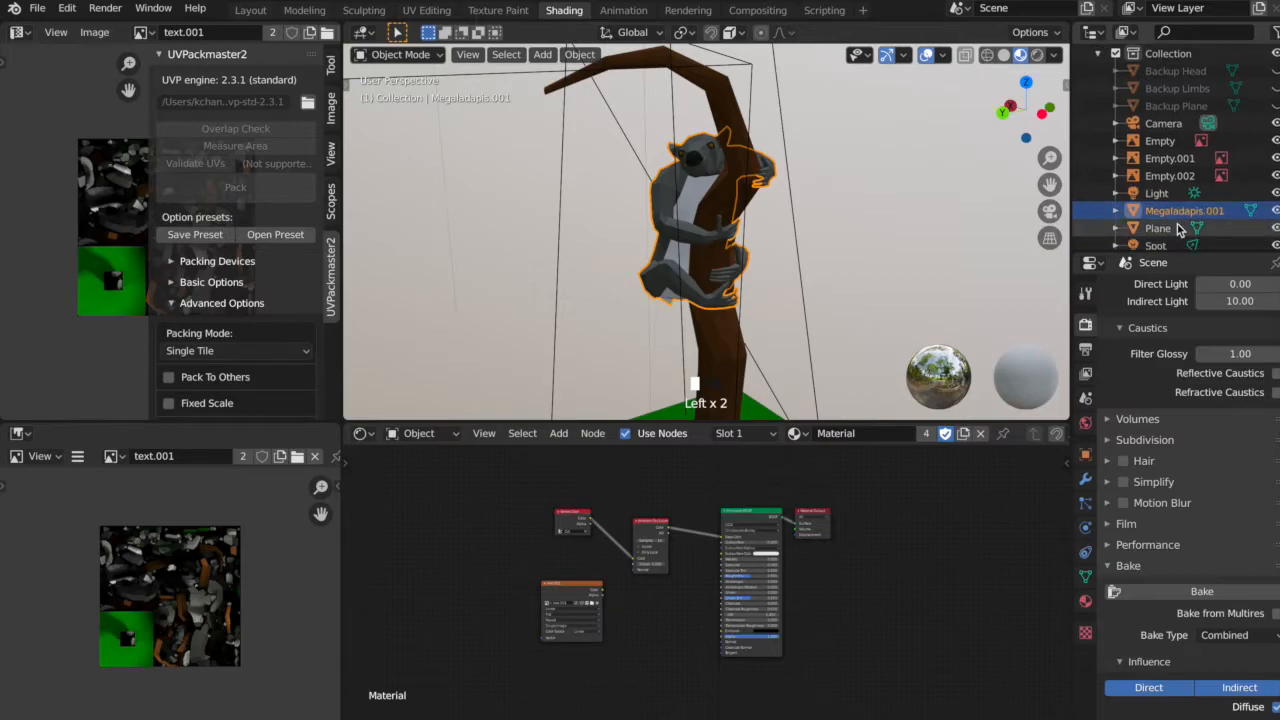
{"action": "left_click", "coordinate": [796, 434]}
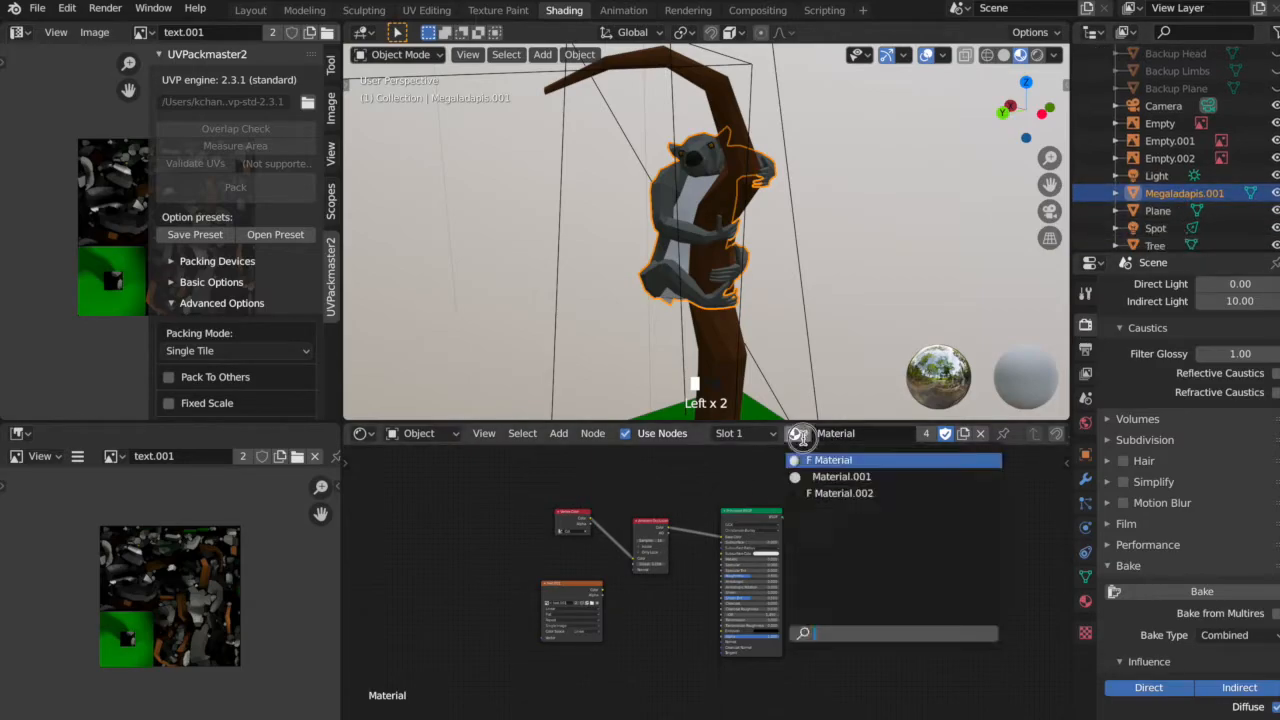
{"action": "left_click", "coordinate": [827, 492]}
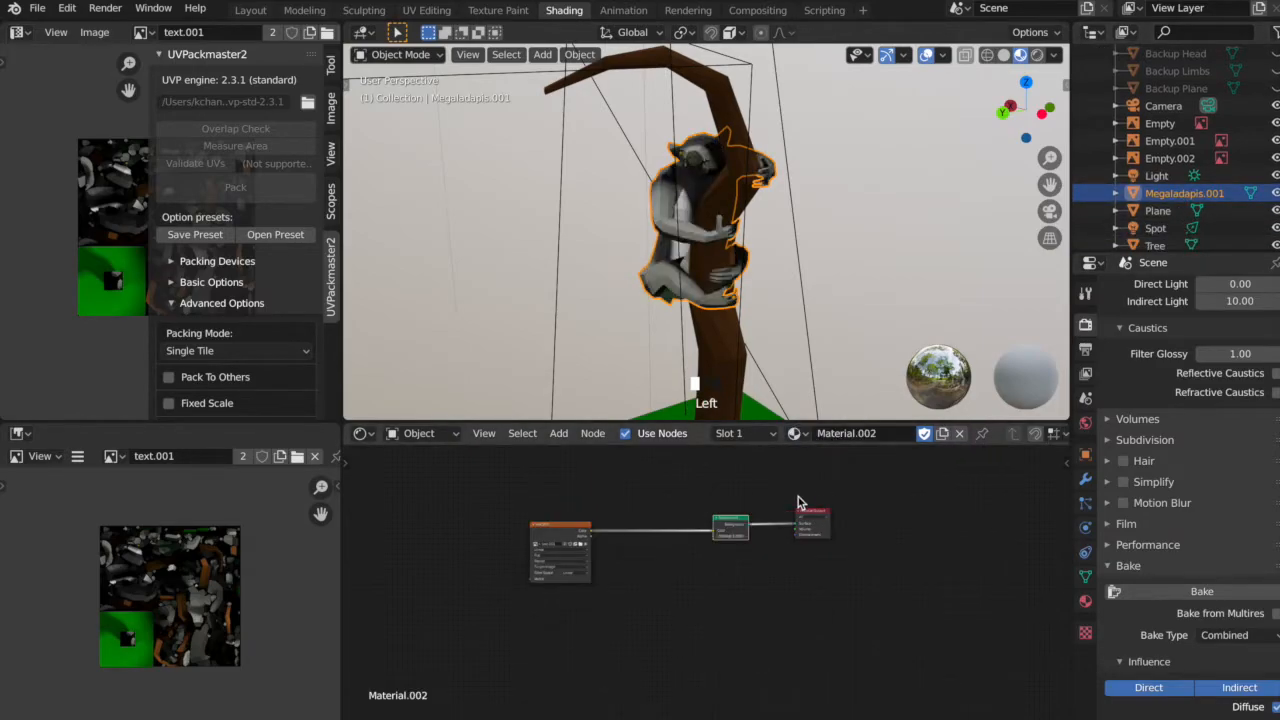
{"action": "left_click_drag", "start_coordinate": [565, 531], "coordinate": [618, 530]}
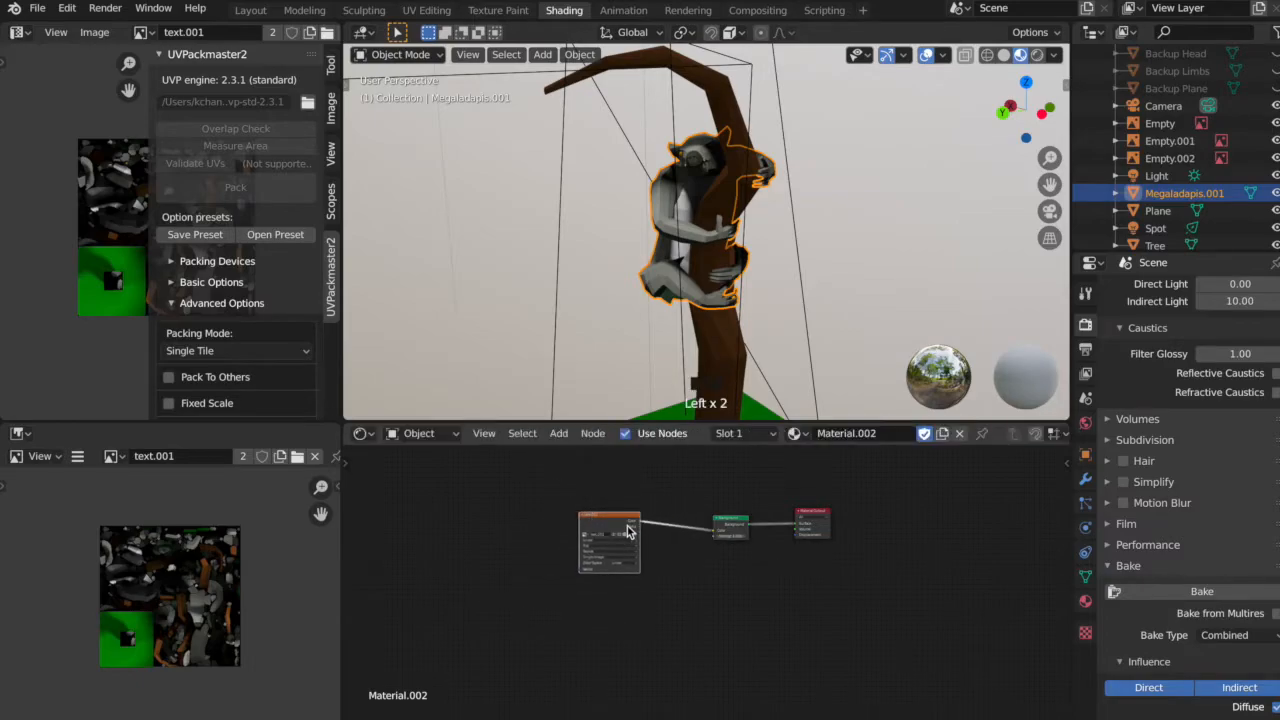
{"action": "scroll", "coordinate": [625, 531], "scroll_direction": "up", "scroll_amount": 3}
{"action": "scroll", "coordinate": [636, 540], "scroll_direction": "up", "scroll_amount": 1}
{"action": "middle_click_drag", "start_coordinate": [649, 549], "coordinate": [624, 637]}
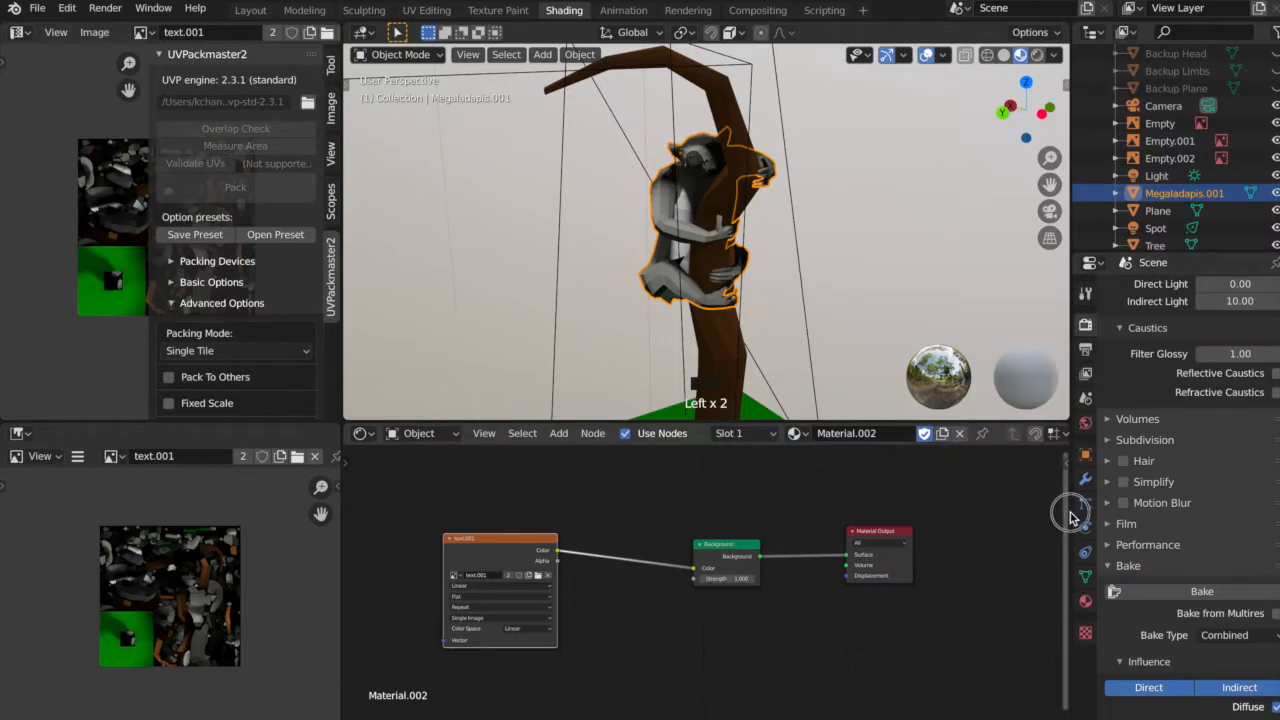
Widen the properties area, review Material.002's surface shader choices while keeping Background, and shift the Background node slightly left.
{"action": "left_click_drag", "start_coordinate": [1071, 513], "coordinate": [1014, 518]}
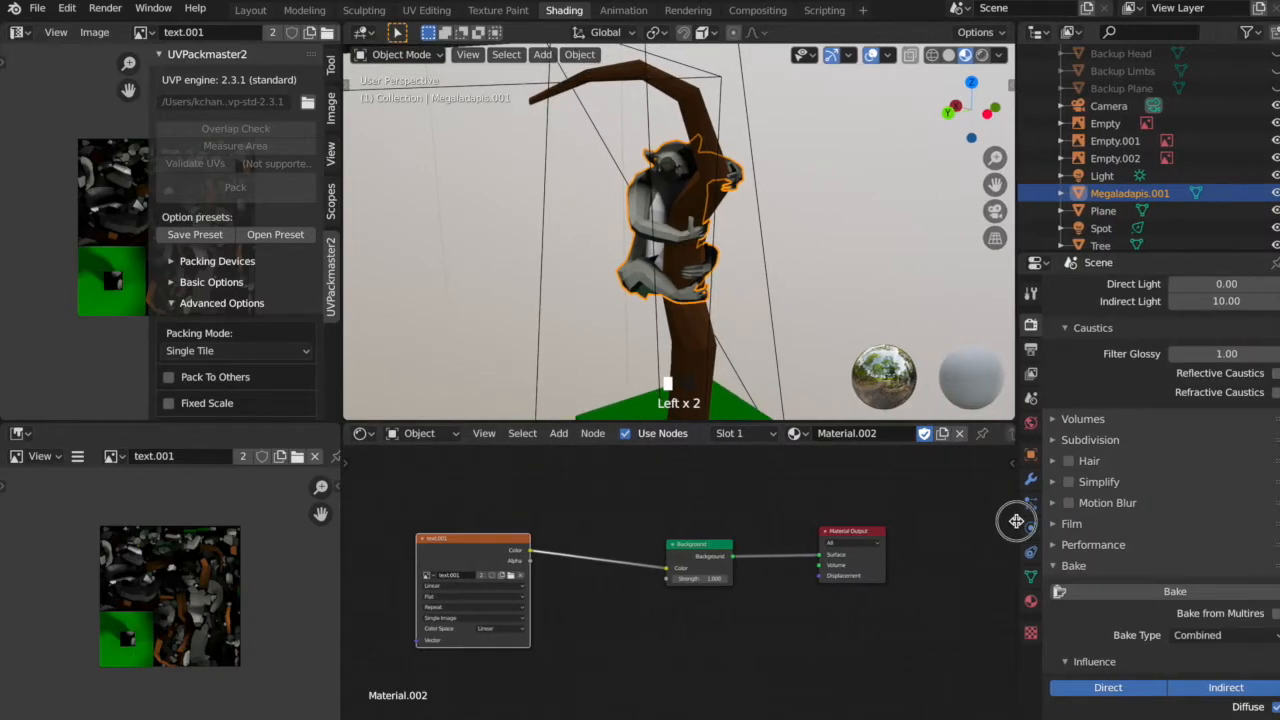
{"action": "left_click", "coordinate": [1029, 602]}
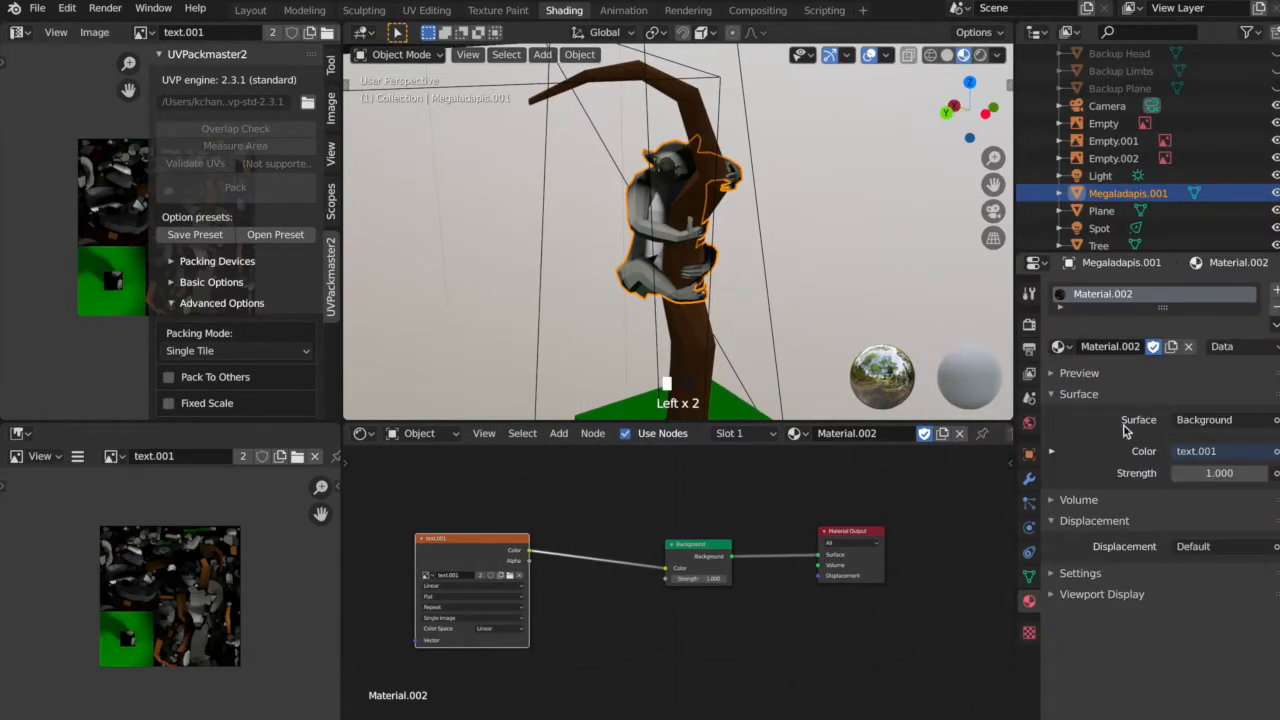
{"action": "left_click", "coordinate": [1204, 419]}
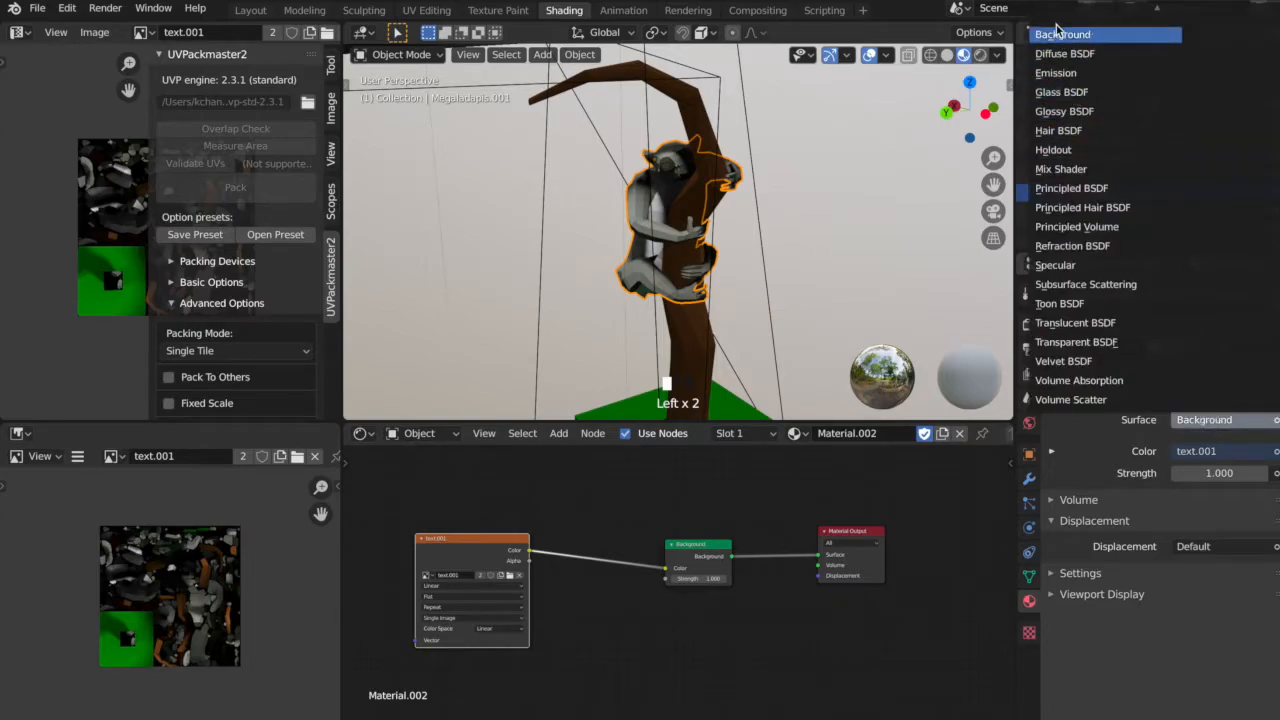
{"action": "left_click", "coordinate": [790, 657]}
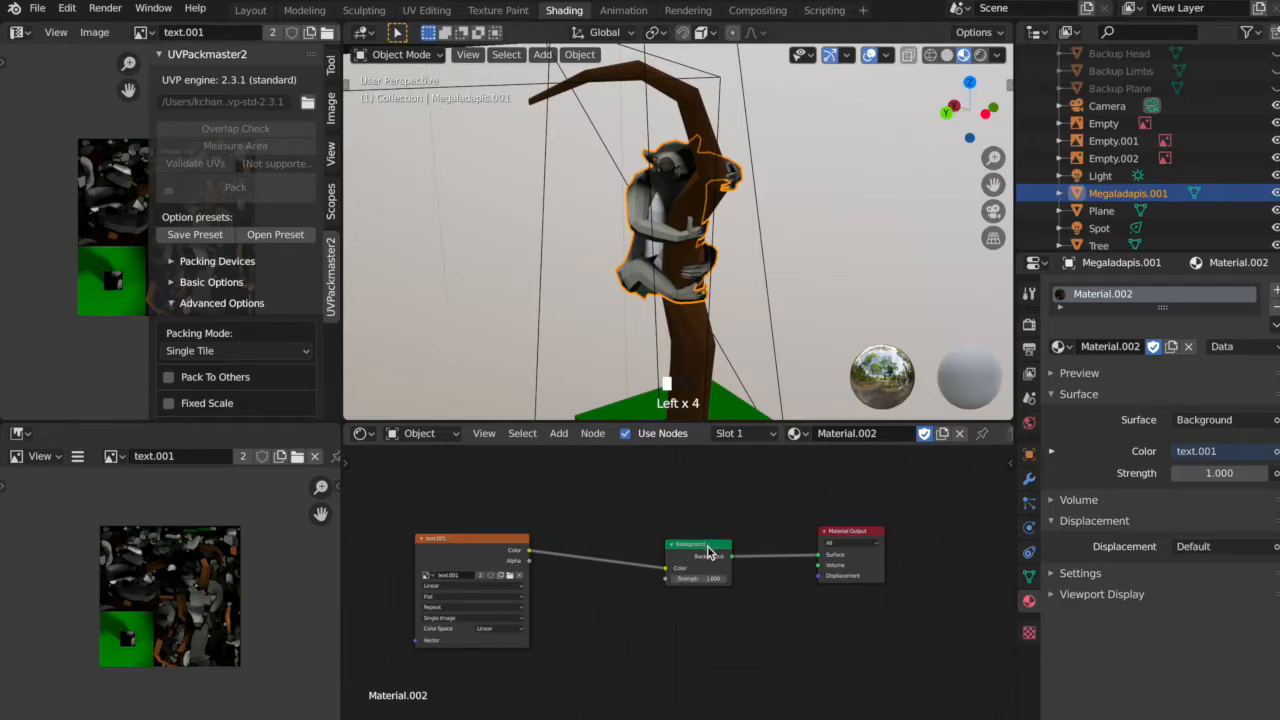
{"action": "left_click_drag", "start_coordinate": [707, 551], "coordinate": [698, 551]}
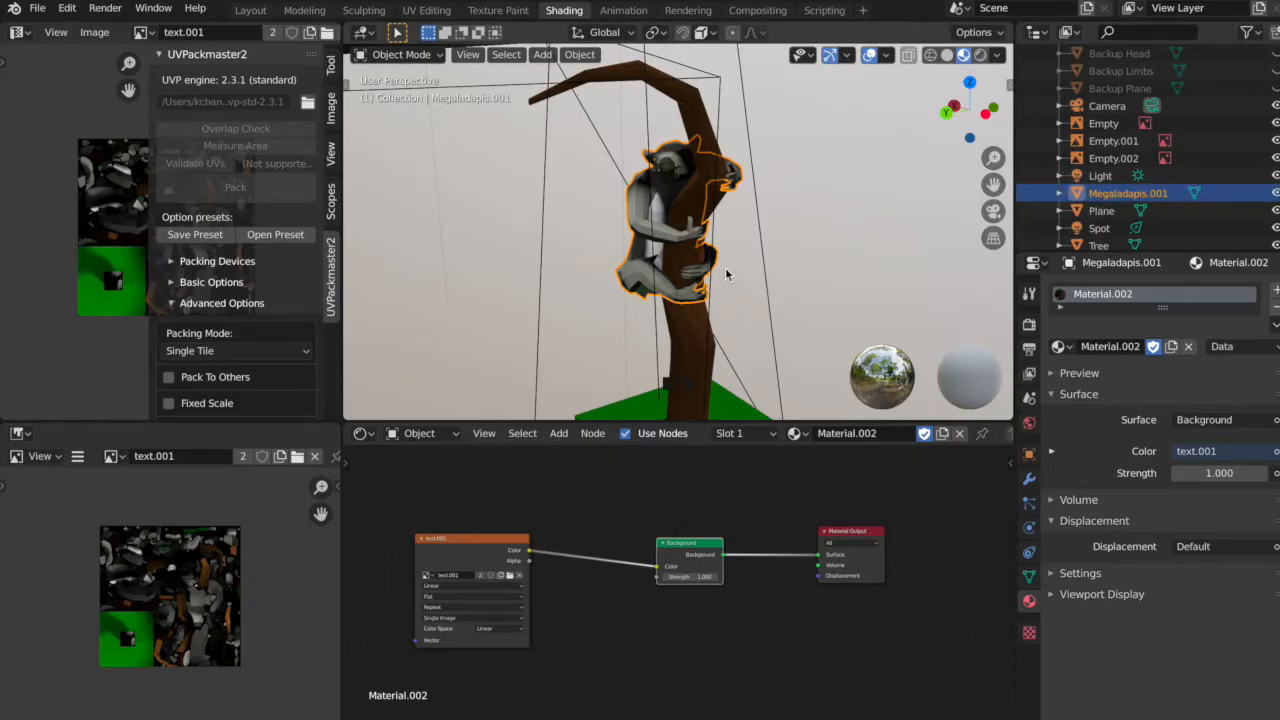
Assign Material.002 to the Tree object.
{"action": "middle_click_drag", "start_coordinate": [751, 279], "coordinate": [720, 248]}
{"action": "scroll", "coordinate": [720, 248], "scroll_direction": "up", "scroll_amount": 4}
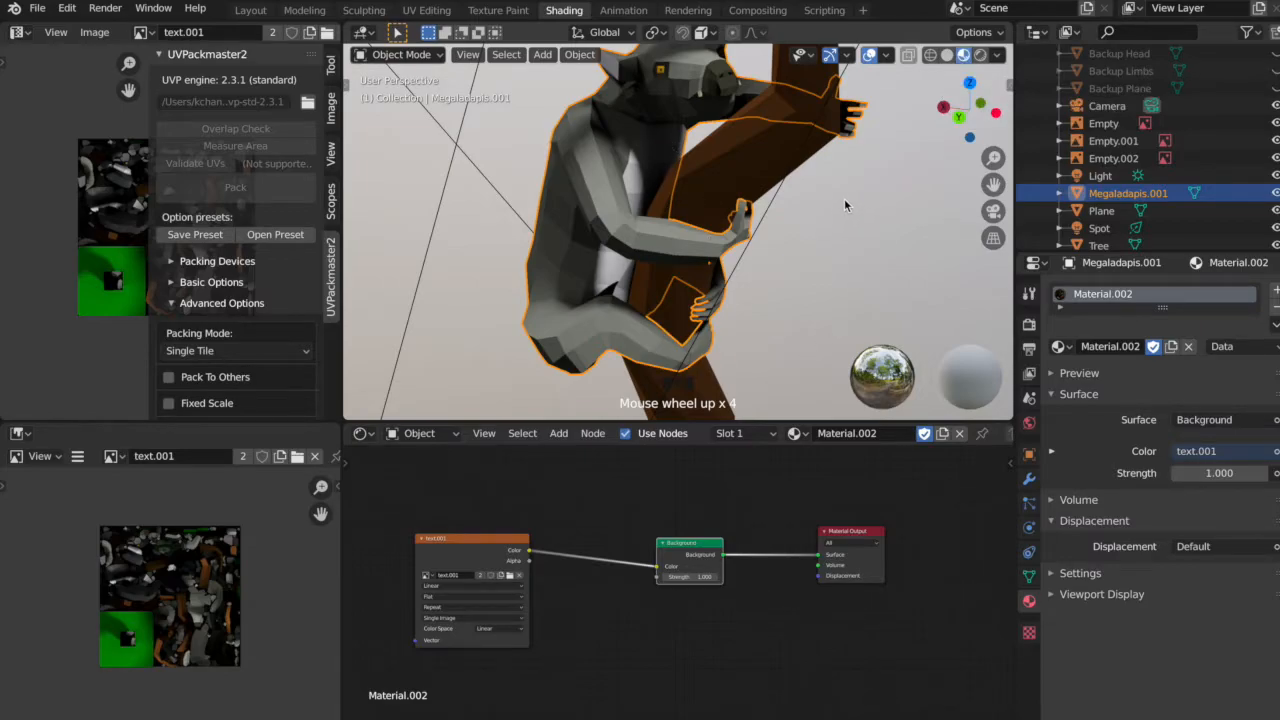
{"action": "middle_click_drag", "start_coordinate": [830, 205], "coordinate": [768, 260]}
{"action": "scroll", "coordinate": [768, 260], "scroll_direction": "down", "scroll_amount": 4}
{"action": "scroll", "coordinate": [734, 310], "scroll_direction": "down", "scroll_amount": 2}
{"action": "scroll", "coordinate": [748, 308], "scroll_direction": "up", "scroll_amount": 3}
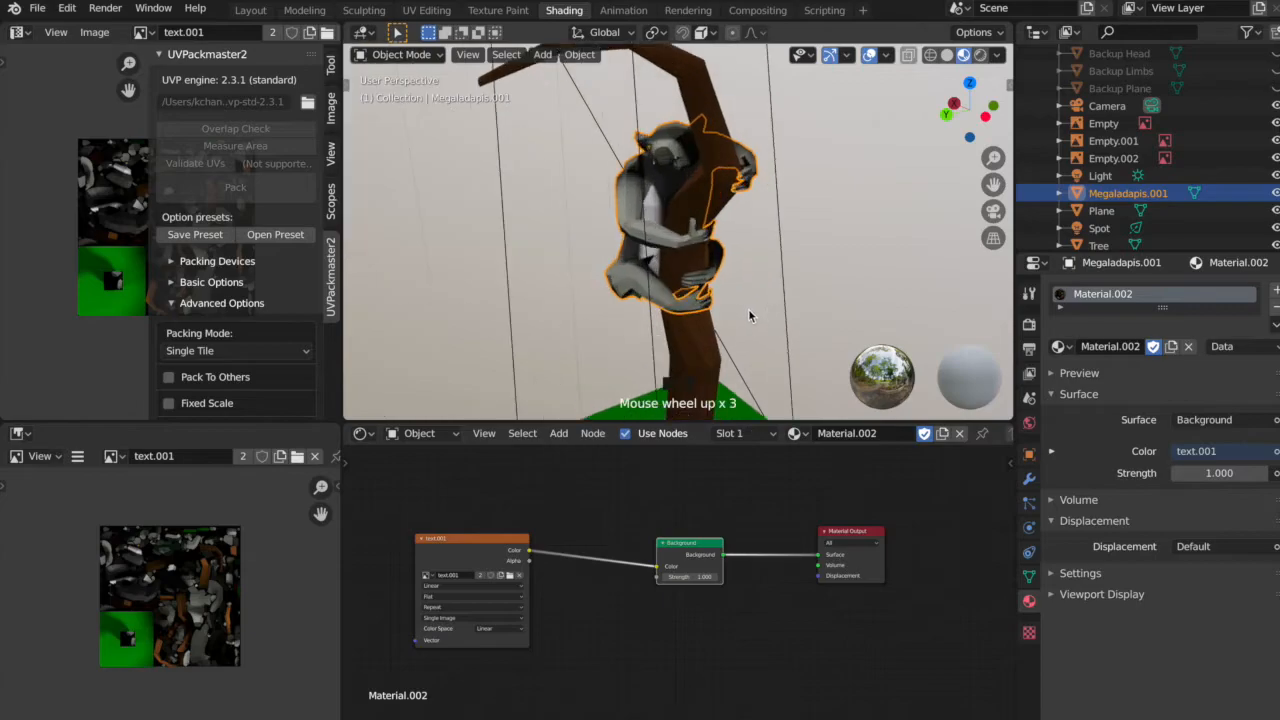
{"action": "left_click", "coordinate": [1080, 245]}
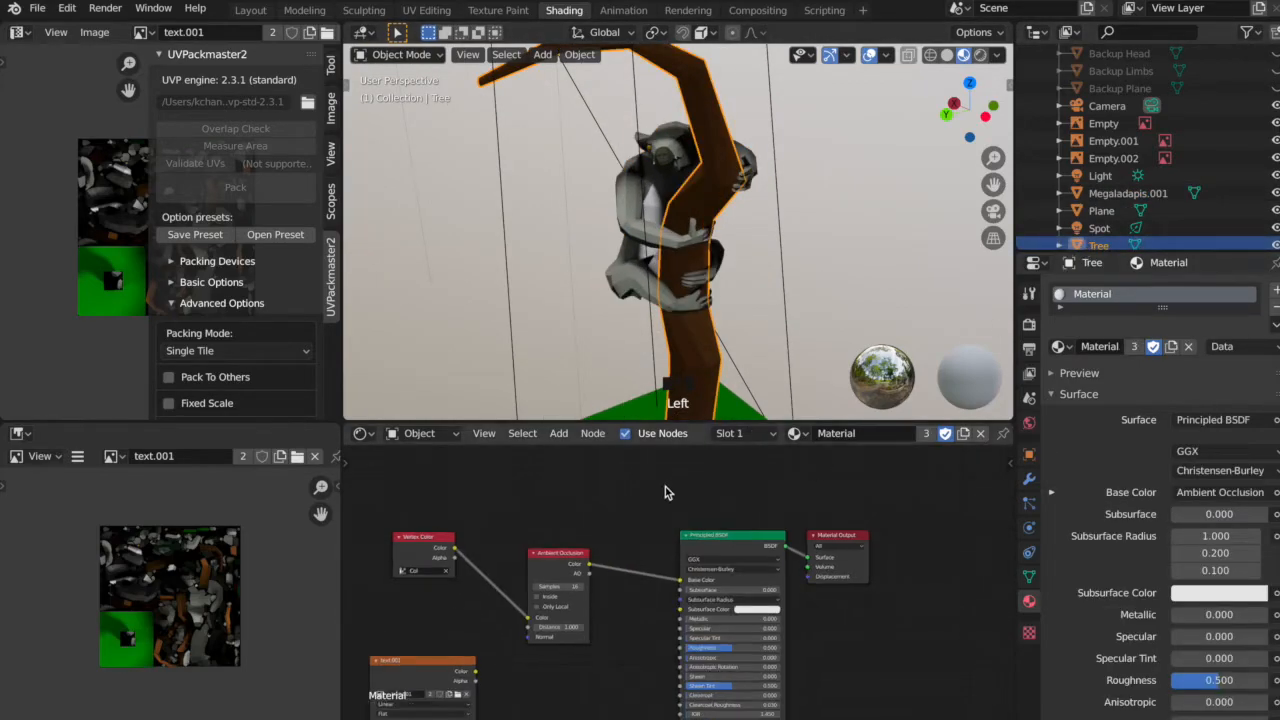
{"action": "left_click", "coordinate": [796, 433]}
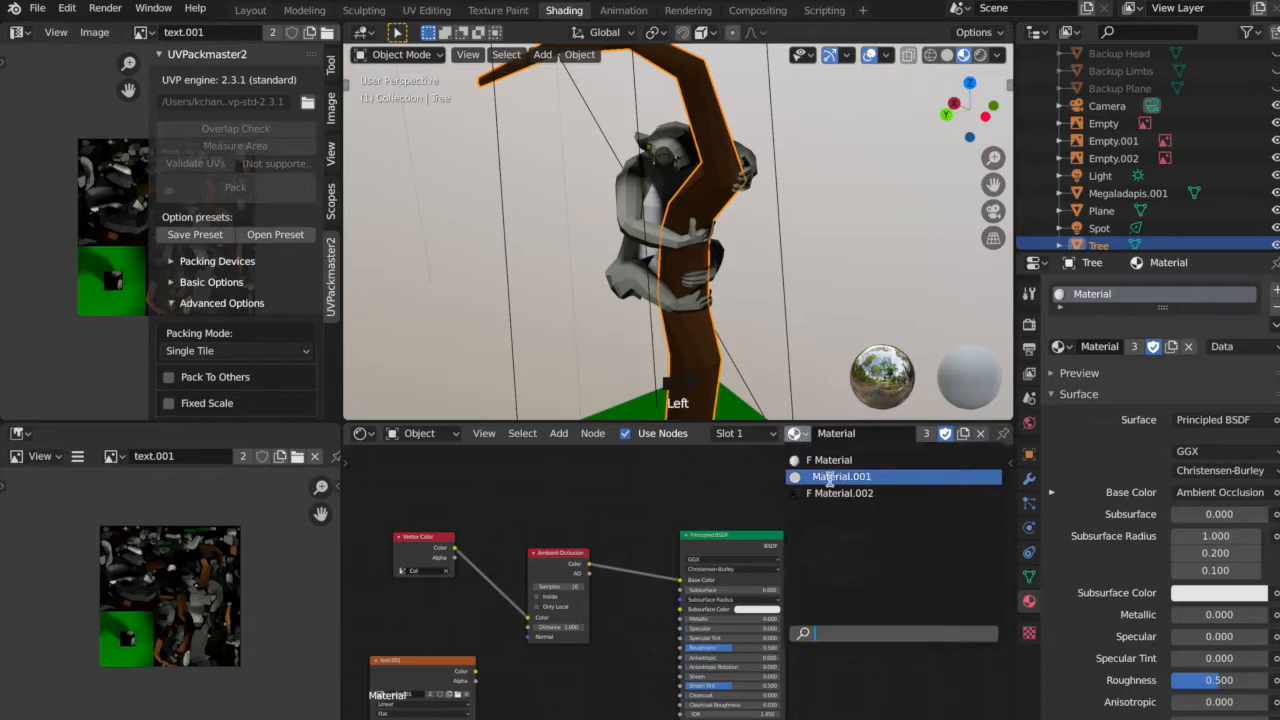
{"action": "left_click", "coordinate": [832, 493]}
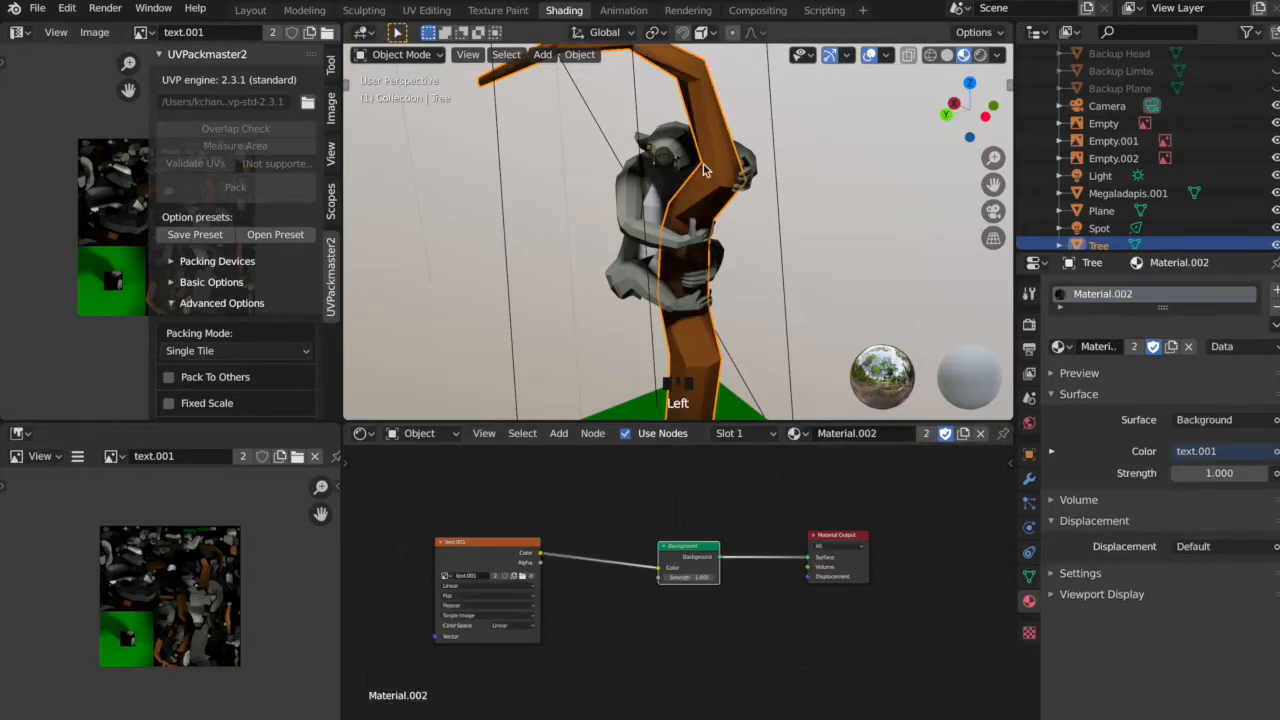
Assign Material.002 to the Plane object under the tree.
{"action": "mouse_move", "coordinate": [762, 216]}
{"action": "middle_mouse_down"}
{"action": "mouse_move", "coordinate": [744, 227]}
{"action": "mouse_move", "coordinate": [580, 209]}
{"action": "mouse_move", "coordinate": [810, 208]}
{"action": "mouse_move", "coordinate": [766, 227]}
{"action": "middle_mouse_up"}
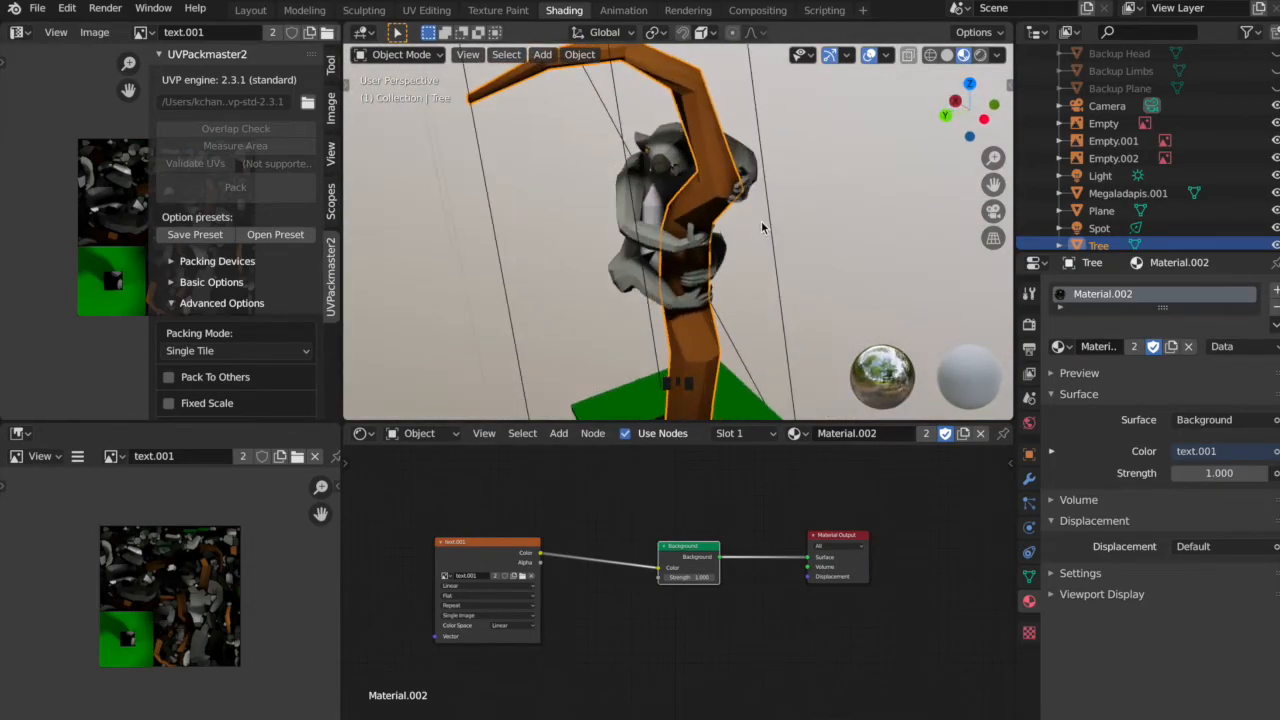
{"action": "left_click", "coordinate": [1102, 211]}
{"action": "scroll", "coordinate": [797, 310], "scroll_direction": "down", "scroll_amount": 3}
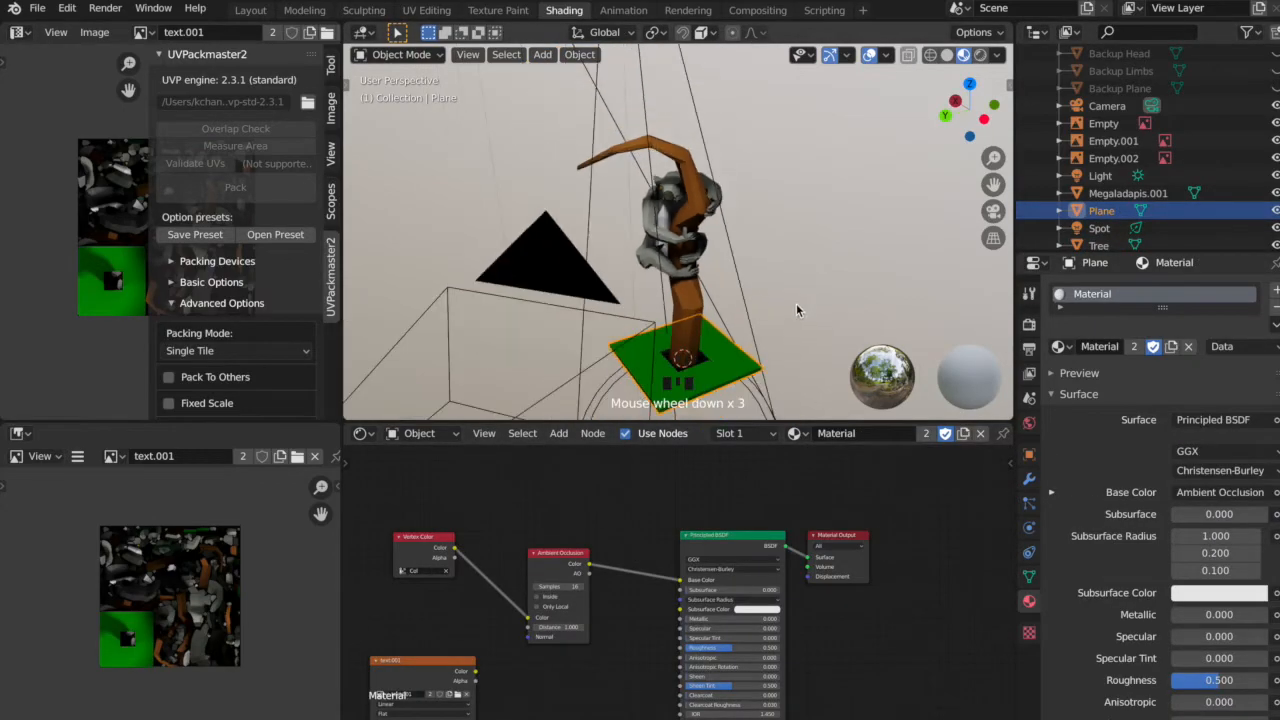
{"action": "left_click", "coordinate": [796, 433]}
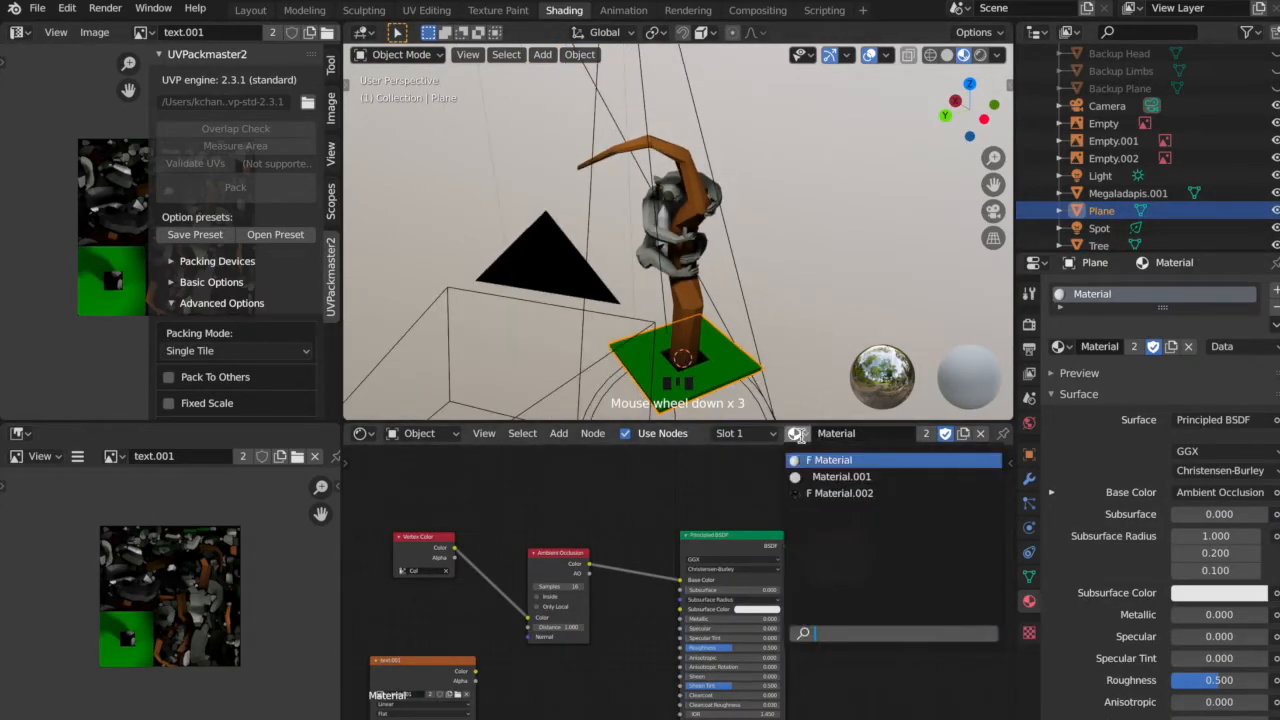
{"action": "left_click", "coordinate": [849, 497]}
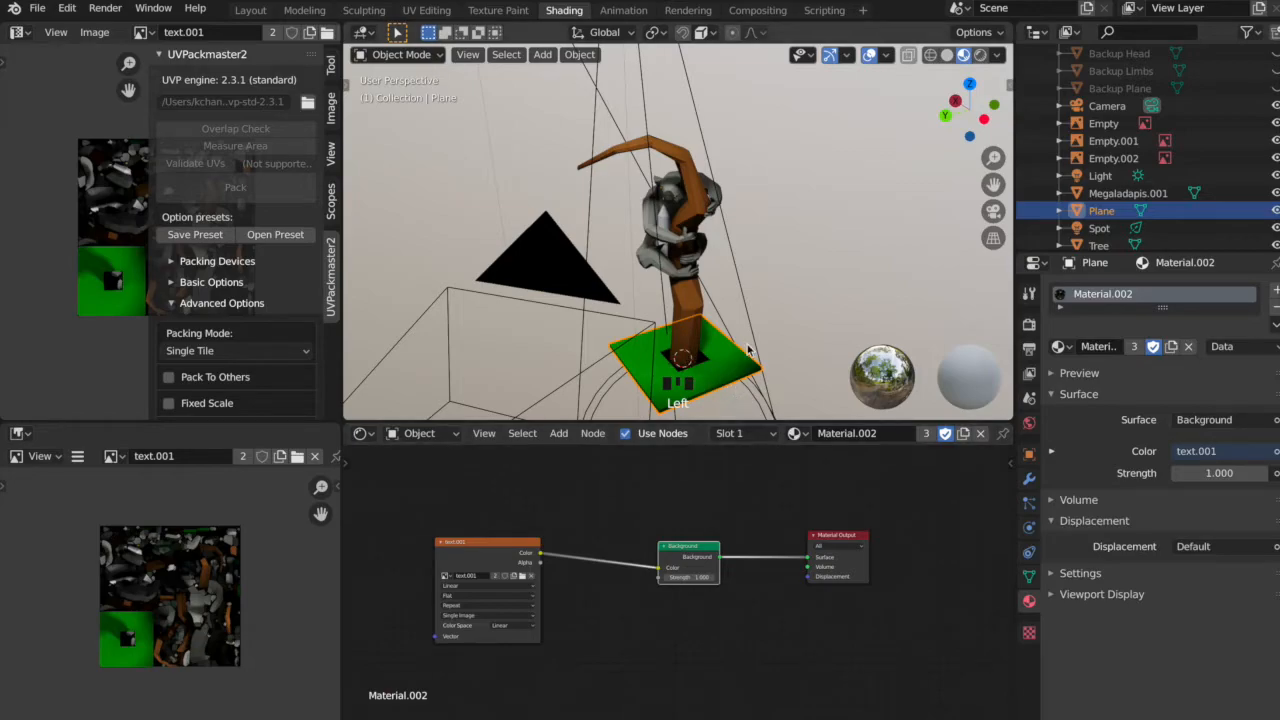
{"action": "middle_click_drag", "start_coordinate": [812, 286], "coordinate": [660, 220]}
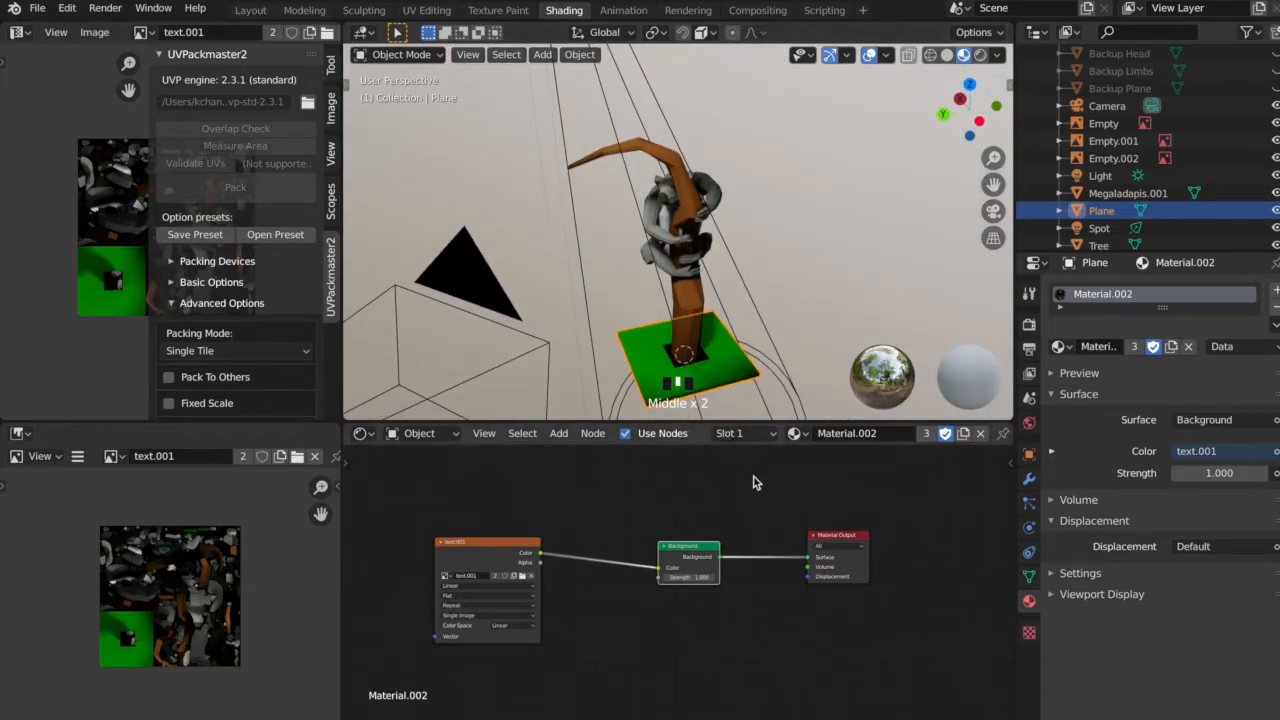
Check the material assigned to Megaladapis.001 and Tree, and save the project file.
{"action": "left_click", "coordinate": [1108, 196]}
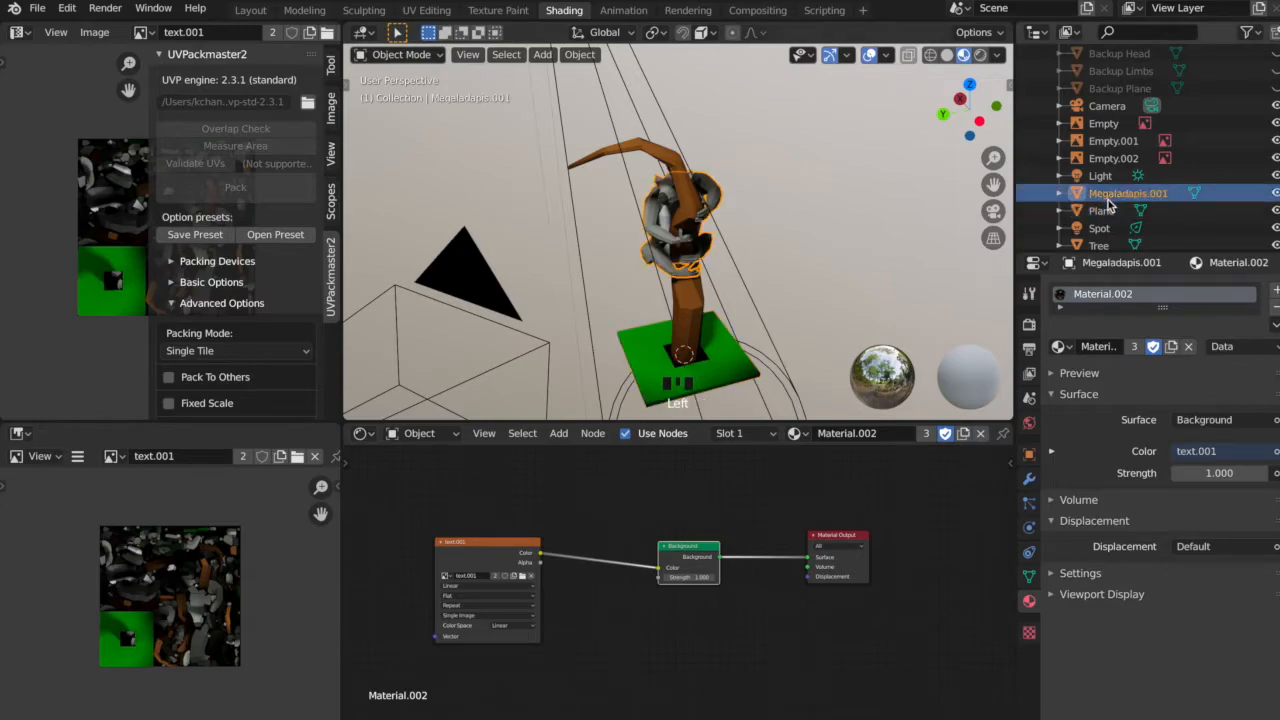
{"action": "scroll", "coordinate": [1110, 225], "scroll_direction": "down", "scroll_amount": 1}
{"action": "left_click", "coordinate": [1108, 236]}
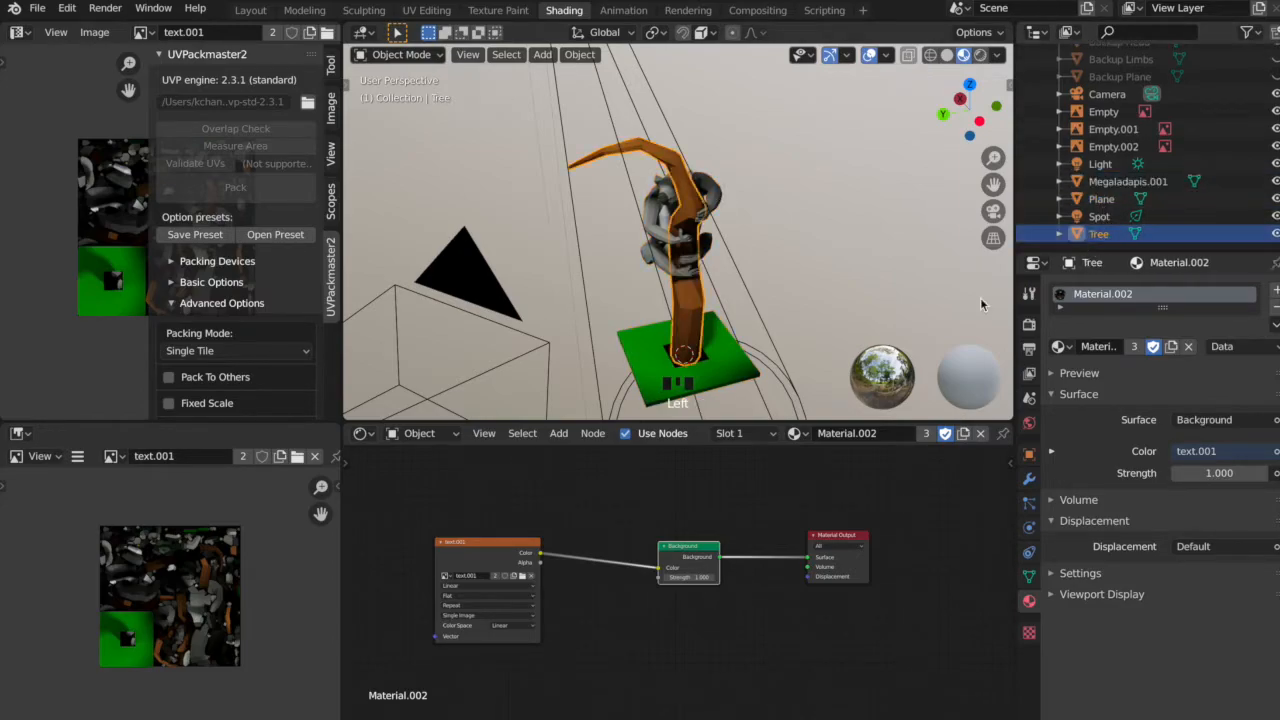
{"action": "left_click", "coordinate": [38, 10]}
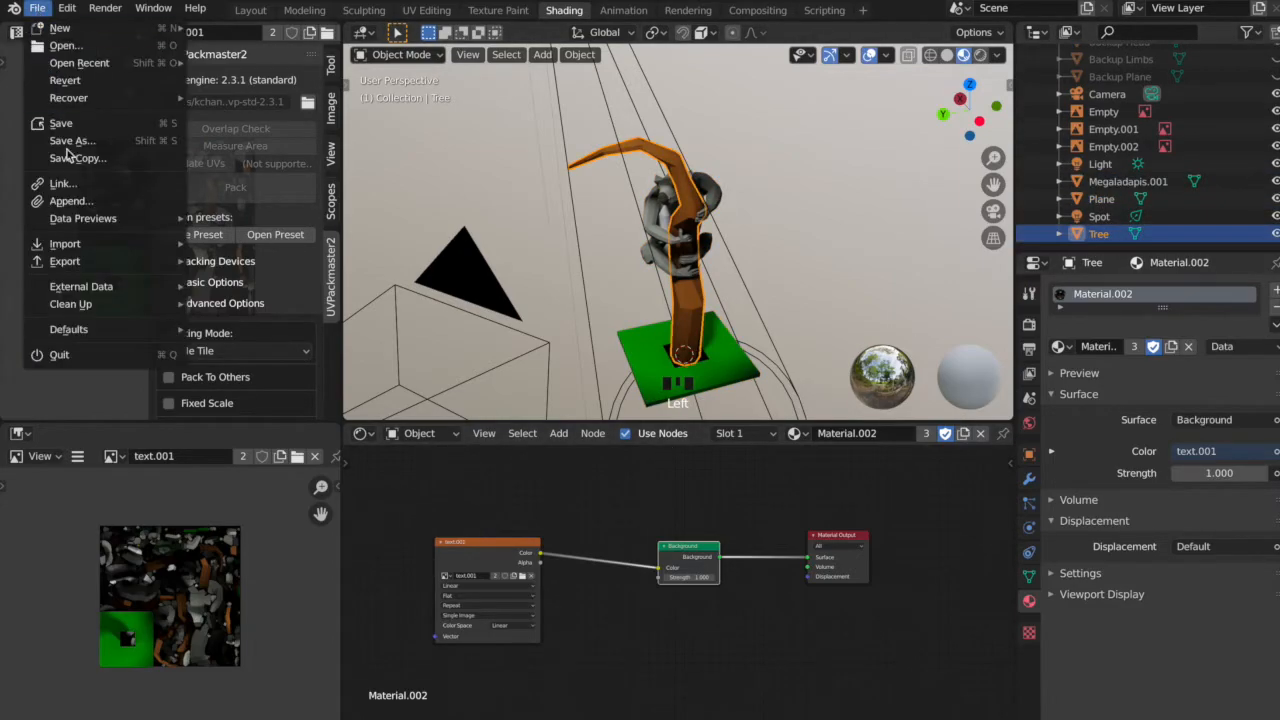
{"action": "left_click", "coordinate": [98, 124]}
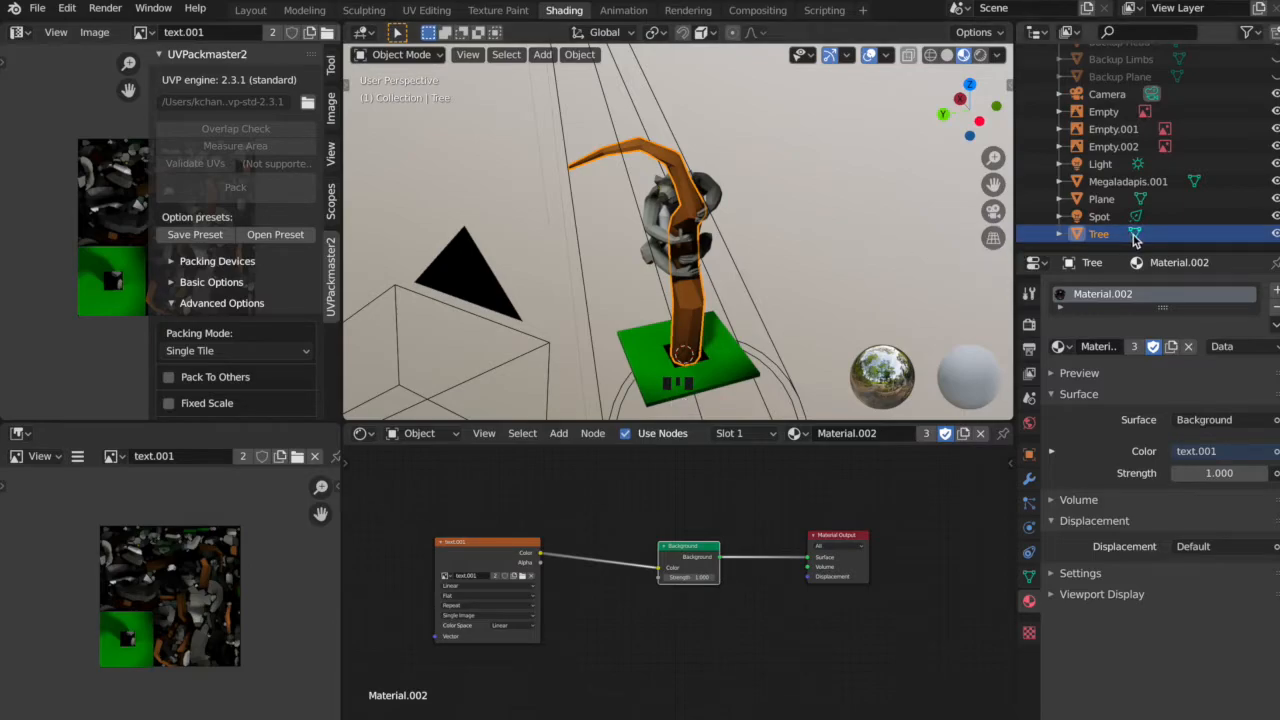
Select Megaladapis.001, Plane and Tree together, leaving the Spot light out of the selection.
{"action": "left_click", "coordinate": [1099, 216], "text": "ctrl"}
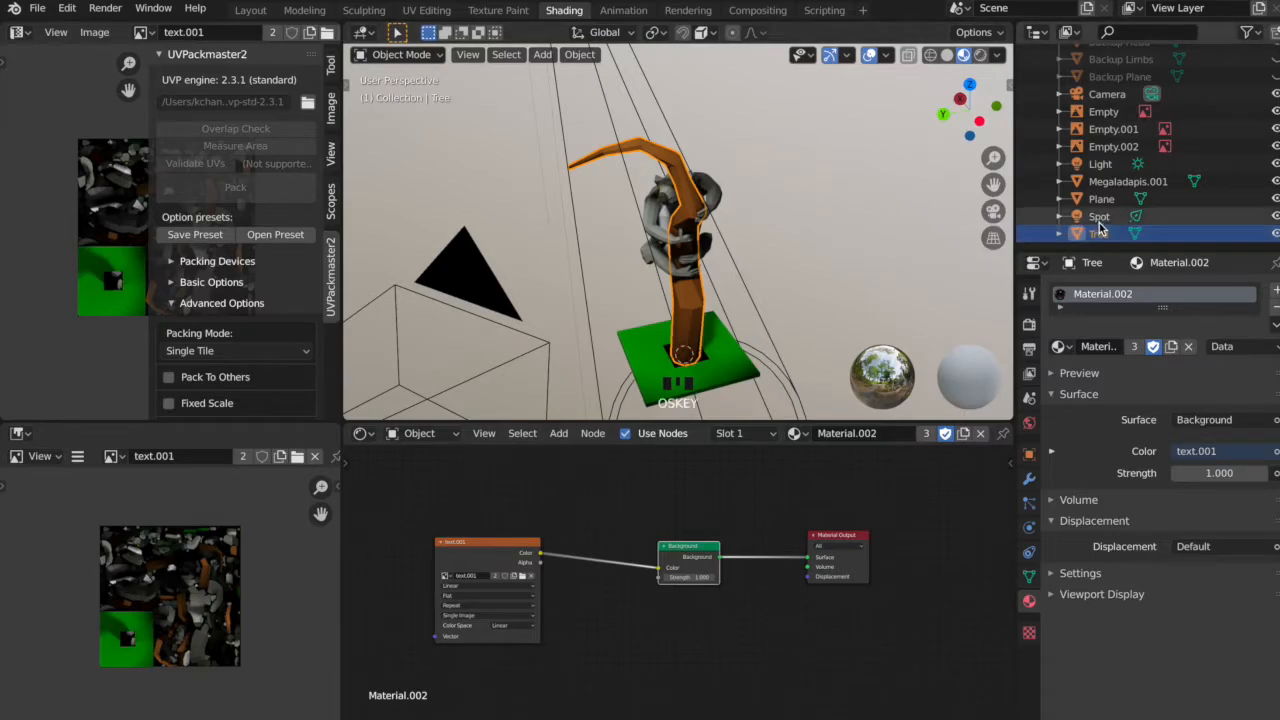
{"action": "left_click", "coordinate": [1115, 183], "text": "ctrl"}
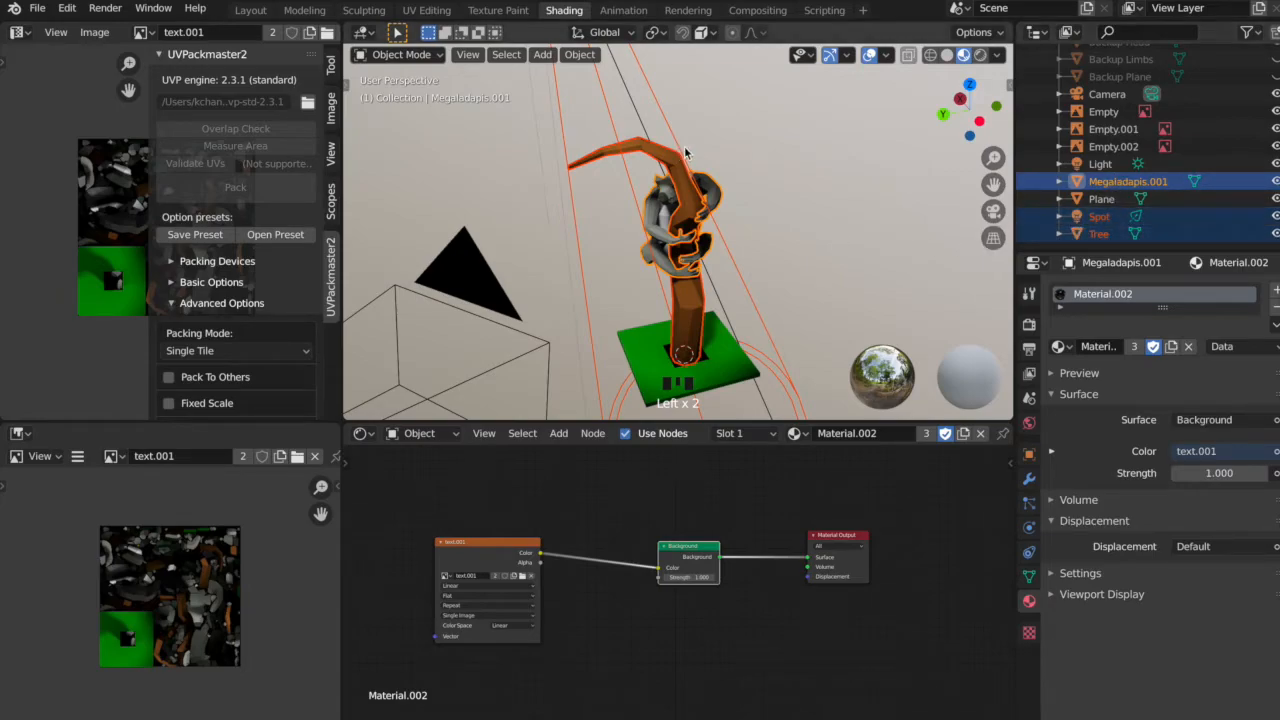
{"action": "left_click", "coordinate": [1107, 217], "text": "super"}
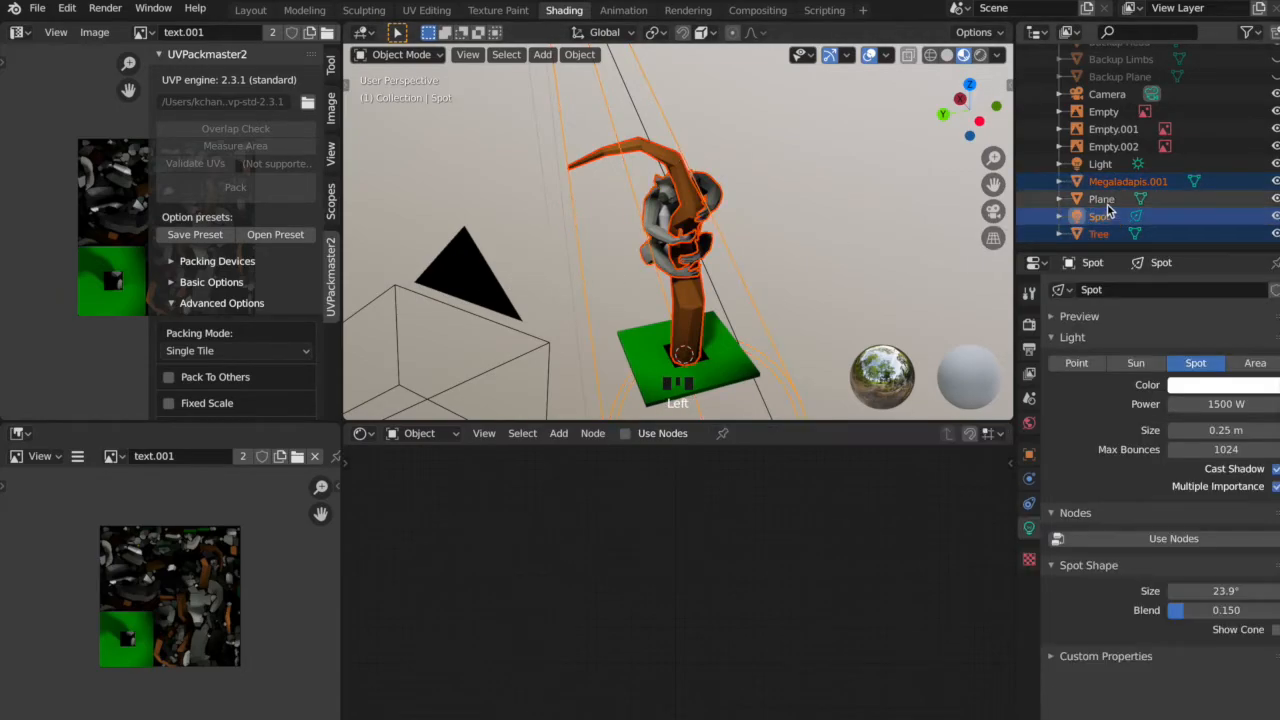
{"action": "left_click", "coordinate": [1107, 202], "text": "super"}
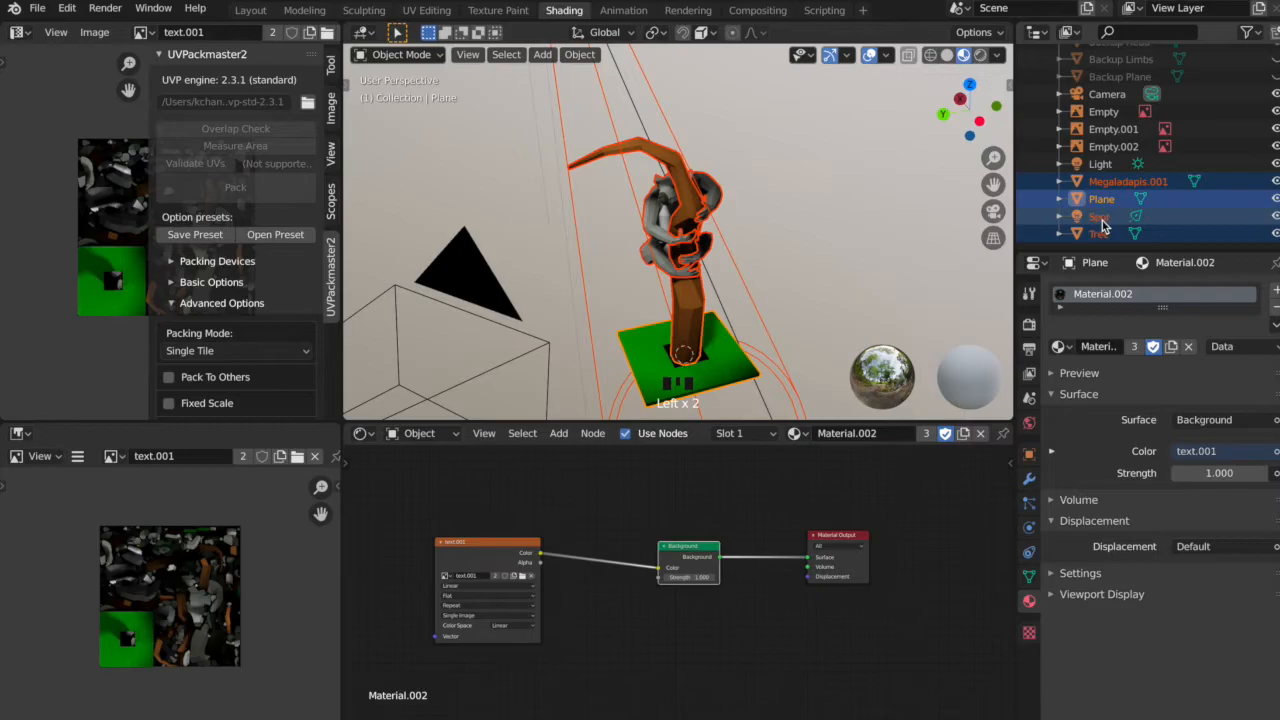
{"action": "left_click", "coordinate": [1102, 220], "text": "ctrl"}
{"action": "left_click", "coordinate": [1103, 220], "text": "ctrl"}
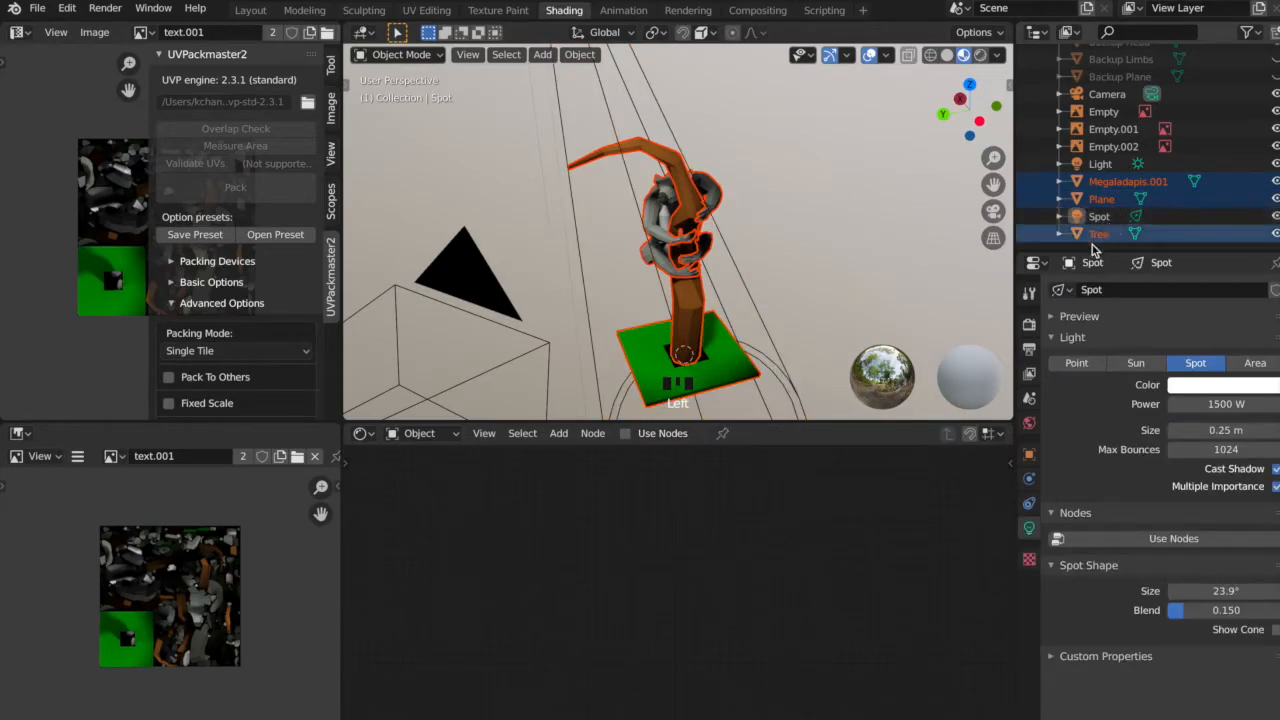
{"action": "middle_click_drag", "start_coordinate": [672, 197], "coordinate": [740, 205]}
Set up a glTF 2.0 export of the selected objects, reviewing the include, transform and geometry options and excluding vertex colors.
{"action": "left_click", "coordinate": [40, 8]}
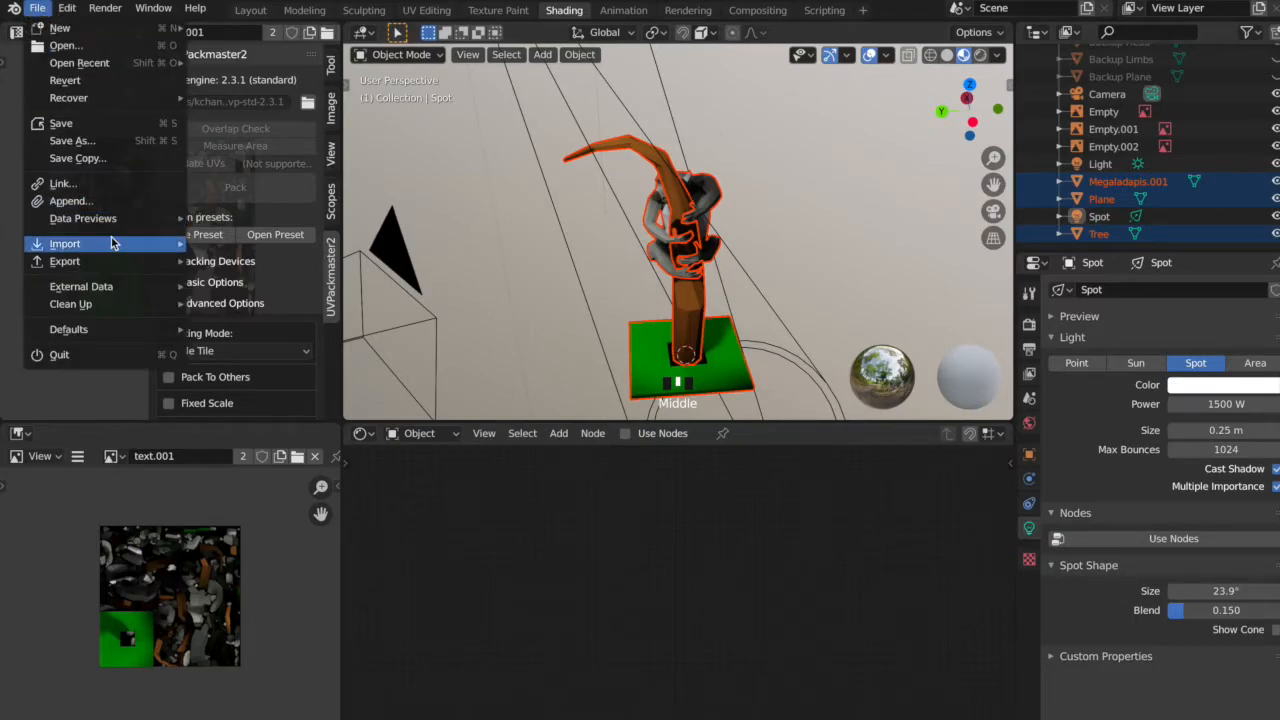
{"action": "mouse_move", "coordinate": [119, 262]}
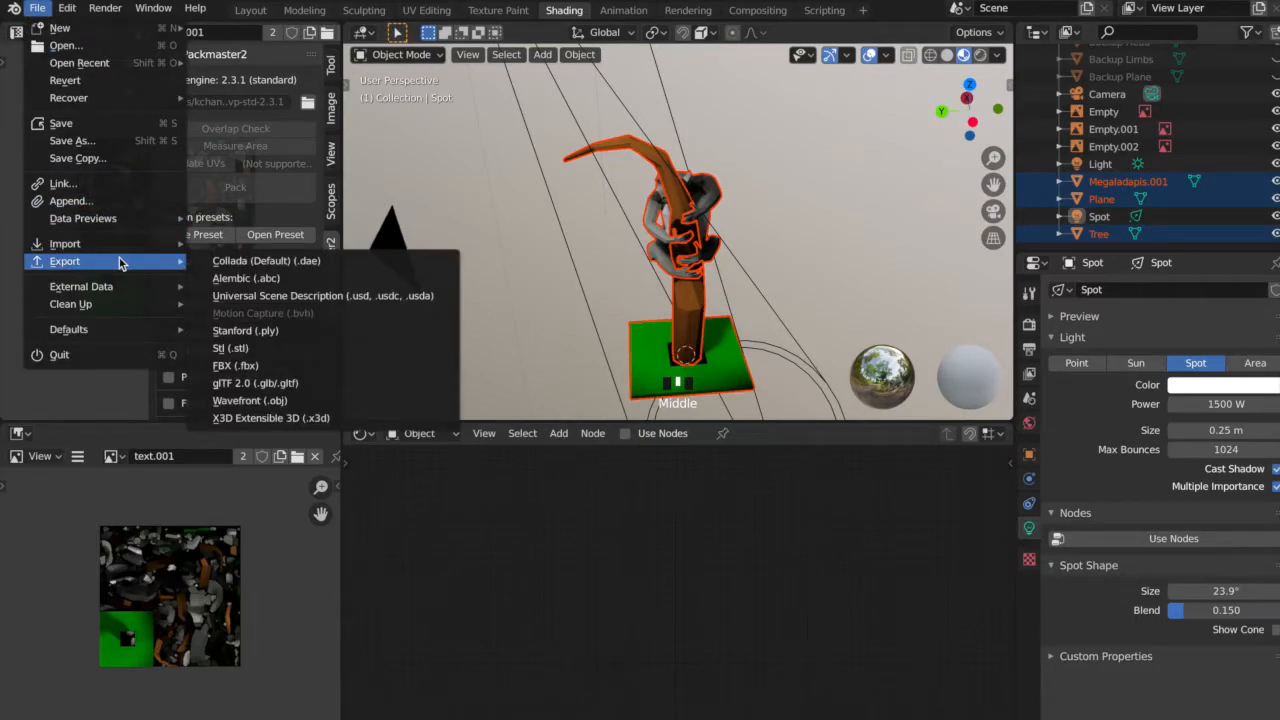
{"action": "left_click", "coordinate": [313, 382]}
{"action": "left_click", "coordinate": [922, 266]}
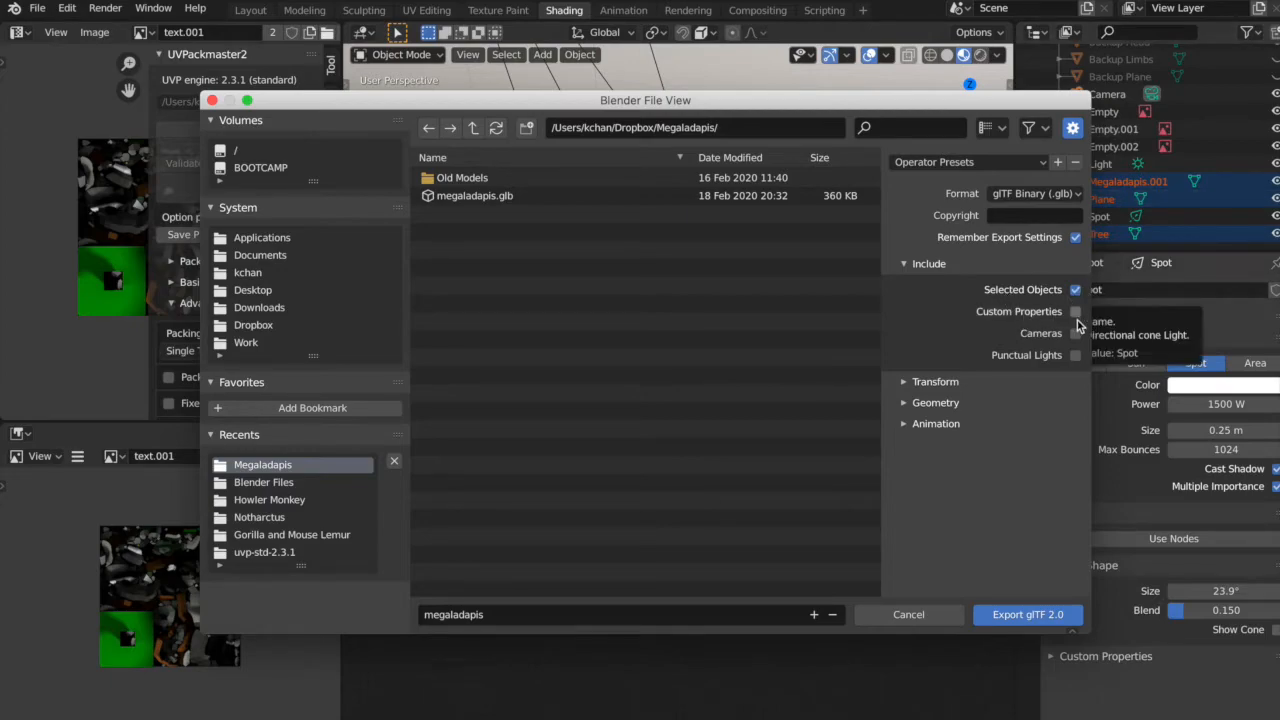
{"action": "left_click", "coordinate": [920, 382]}
{"action": "left_click", "coordinate": [930, 434]}
{"action": "scroll", "coordinate": [943, 436], "scroll_direction": "down", "scroll_amount": 2}
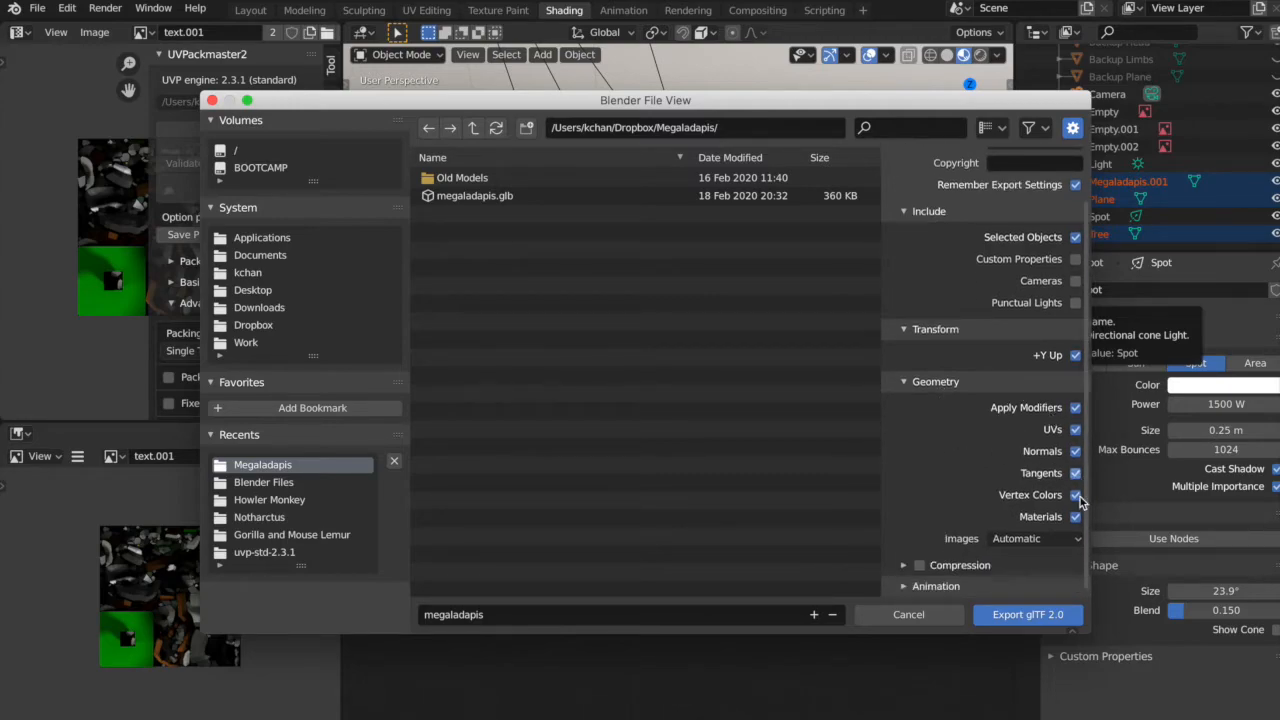
{"action": "left_click", "coordinate": [1076, 496]}
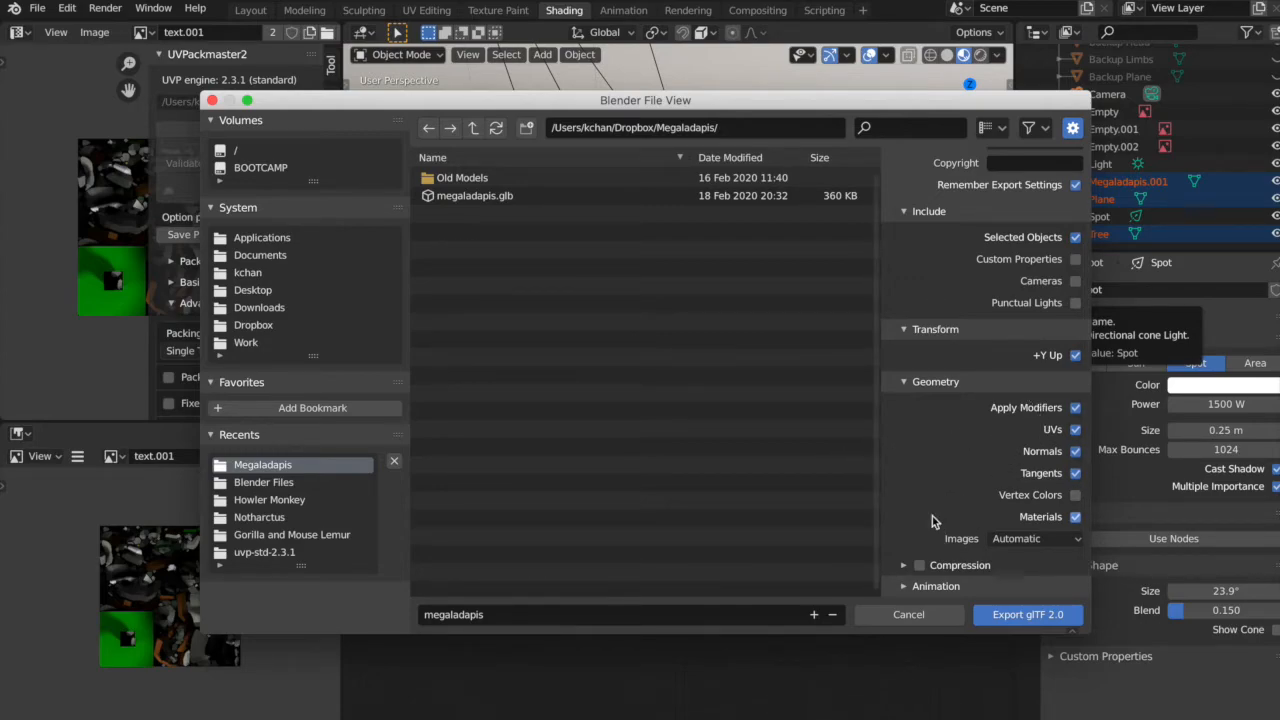
Check the animation export options and export the selection as a binary glTF file named megaladapis.
{"action": "left_click", "coordinate": [903, 586]}
{"action": "scroll", "coordinate": [900, 560], "scroll_direction": "down", "scroll_amount": 3}
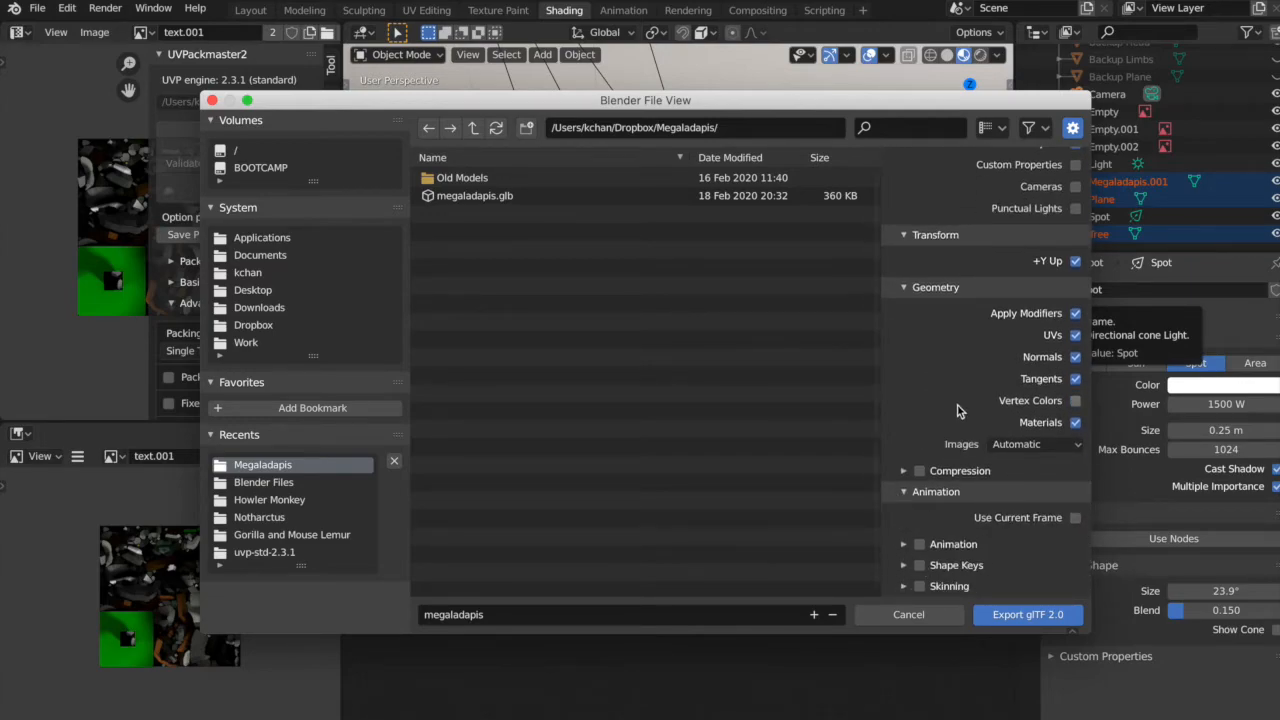
{"action": "scroll", "coordinate": [960, 420], "scroll_direction": "up", "scroll_amount": 5}
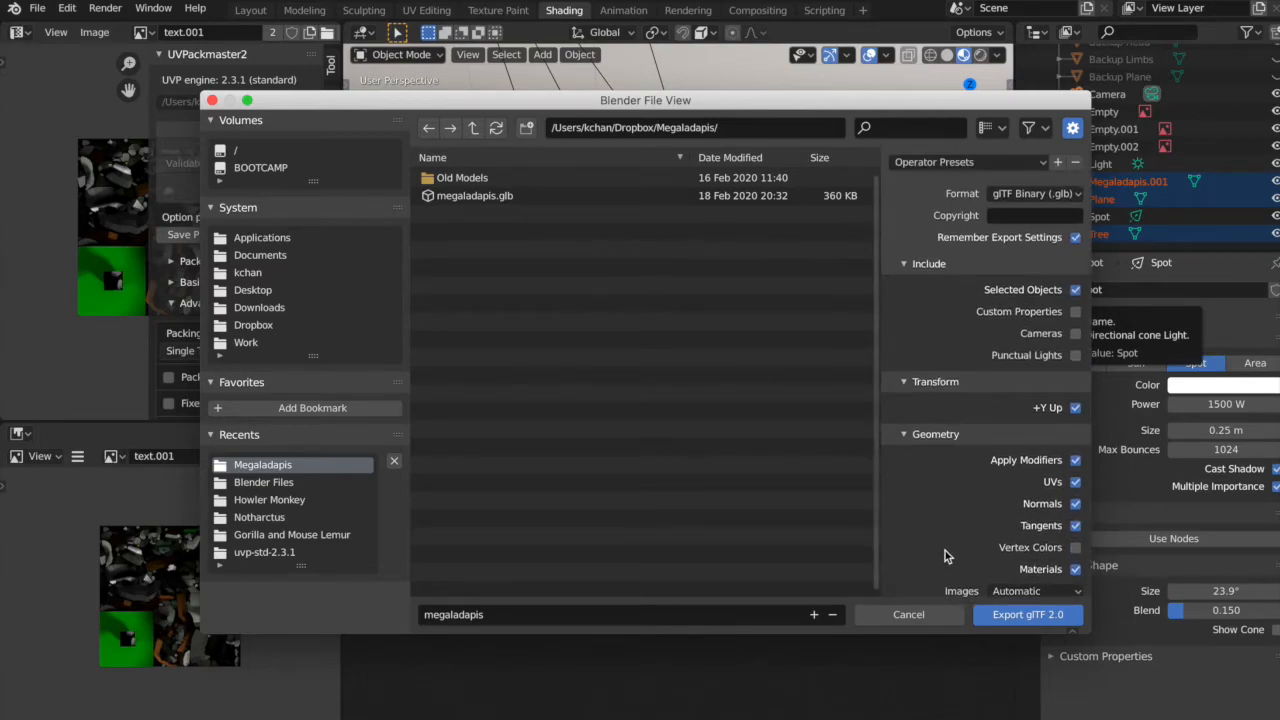
{"action": "left_click", "coordinate": [1018, 616]}
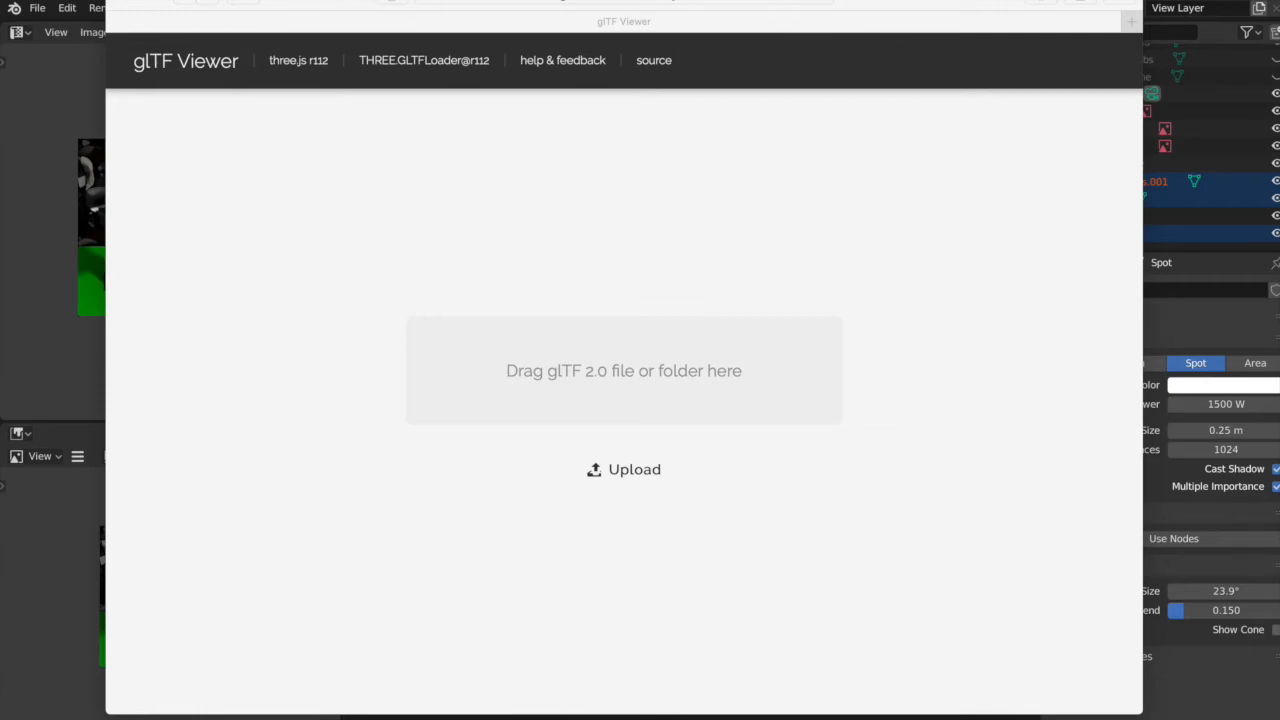
Switch to the glTF Viewer web page, load the exported megaladapis model and inspect its baked shading from different angles.
{"action": "left_click_drag", "start_coordinate": [595, 588], "coordinate": [686, 438]}
{"action": "left_click_drag", "start_coordinate": [527, 510], "coordinate": [598, 377]}
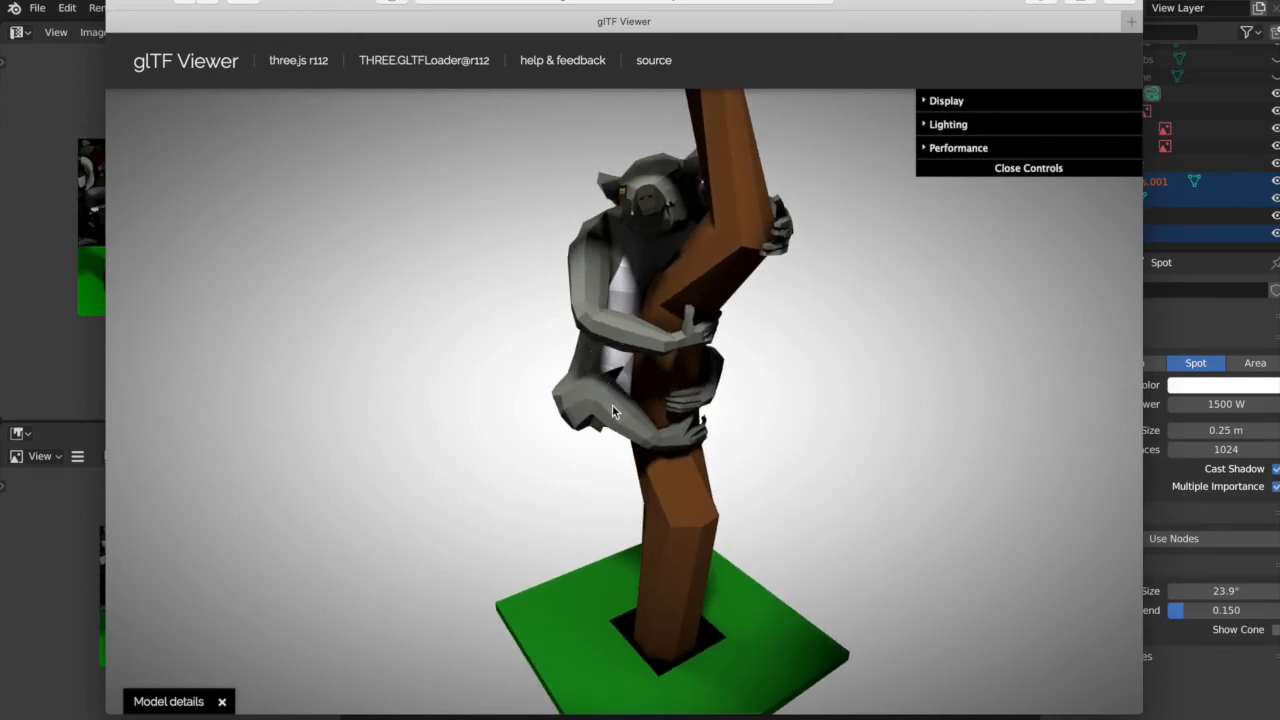